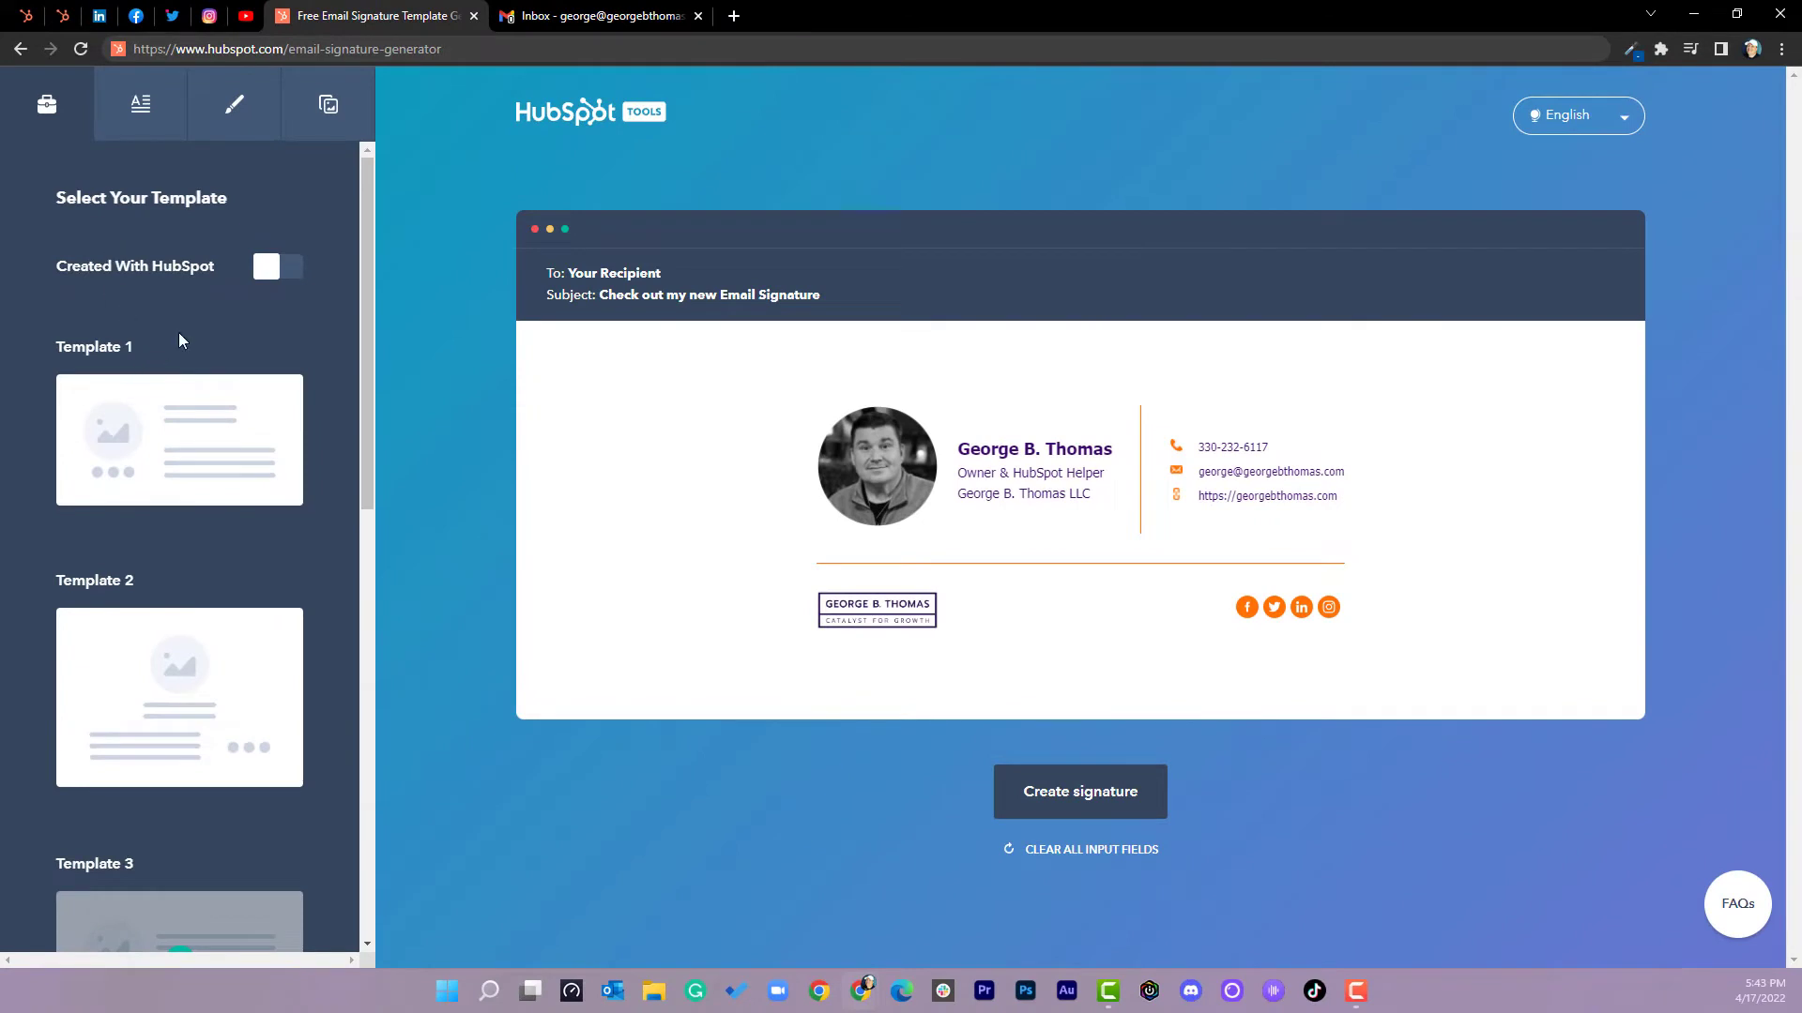
Step: Preview the signature in Templates 1 through 6 to compare the layouts
left_click(201, 477)
scroll(178, 469, "down", 2)
left_click(181, 519)
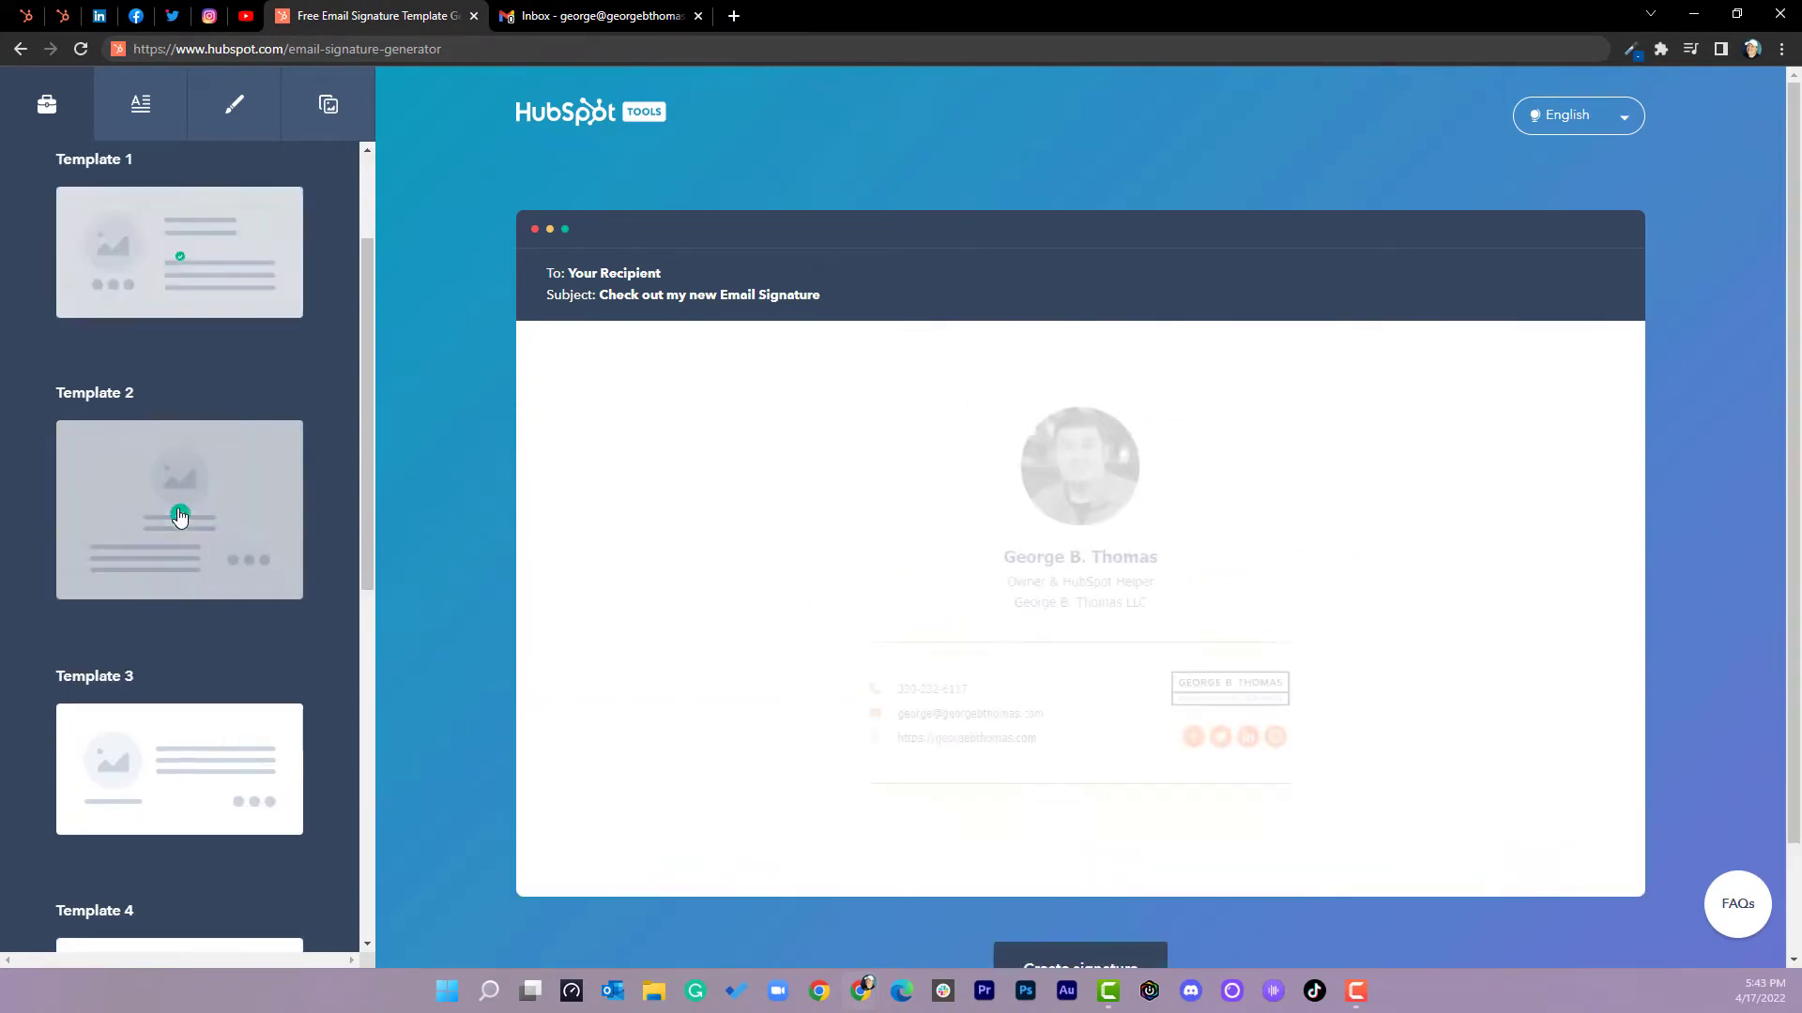
scroll(192, 484, "down", 4)
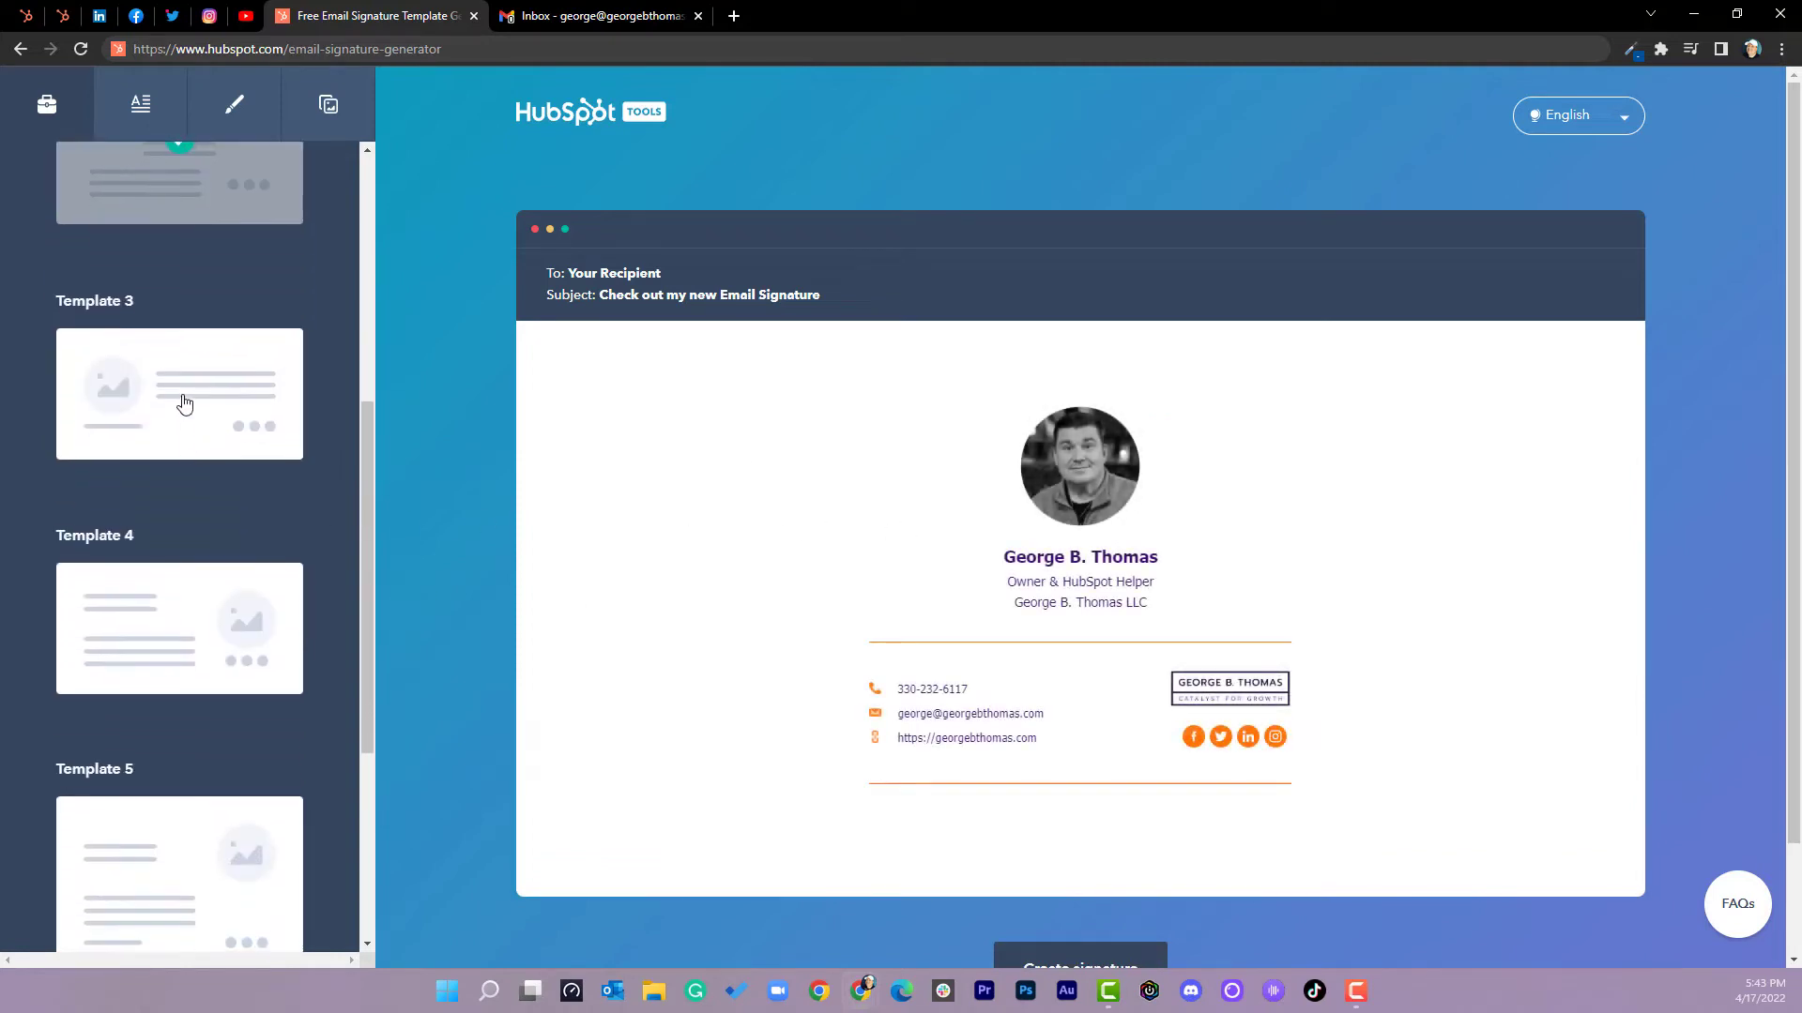
left_click(179, 396)
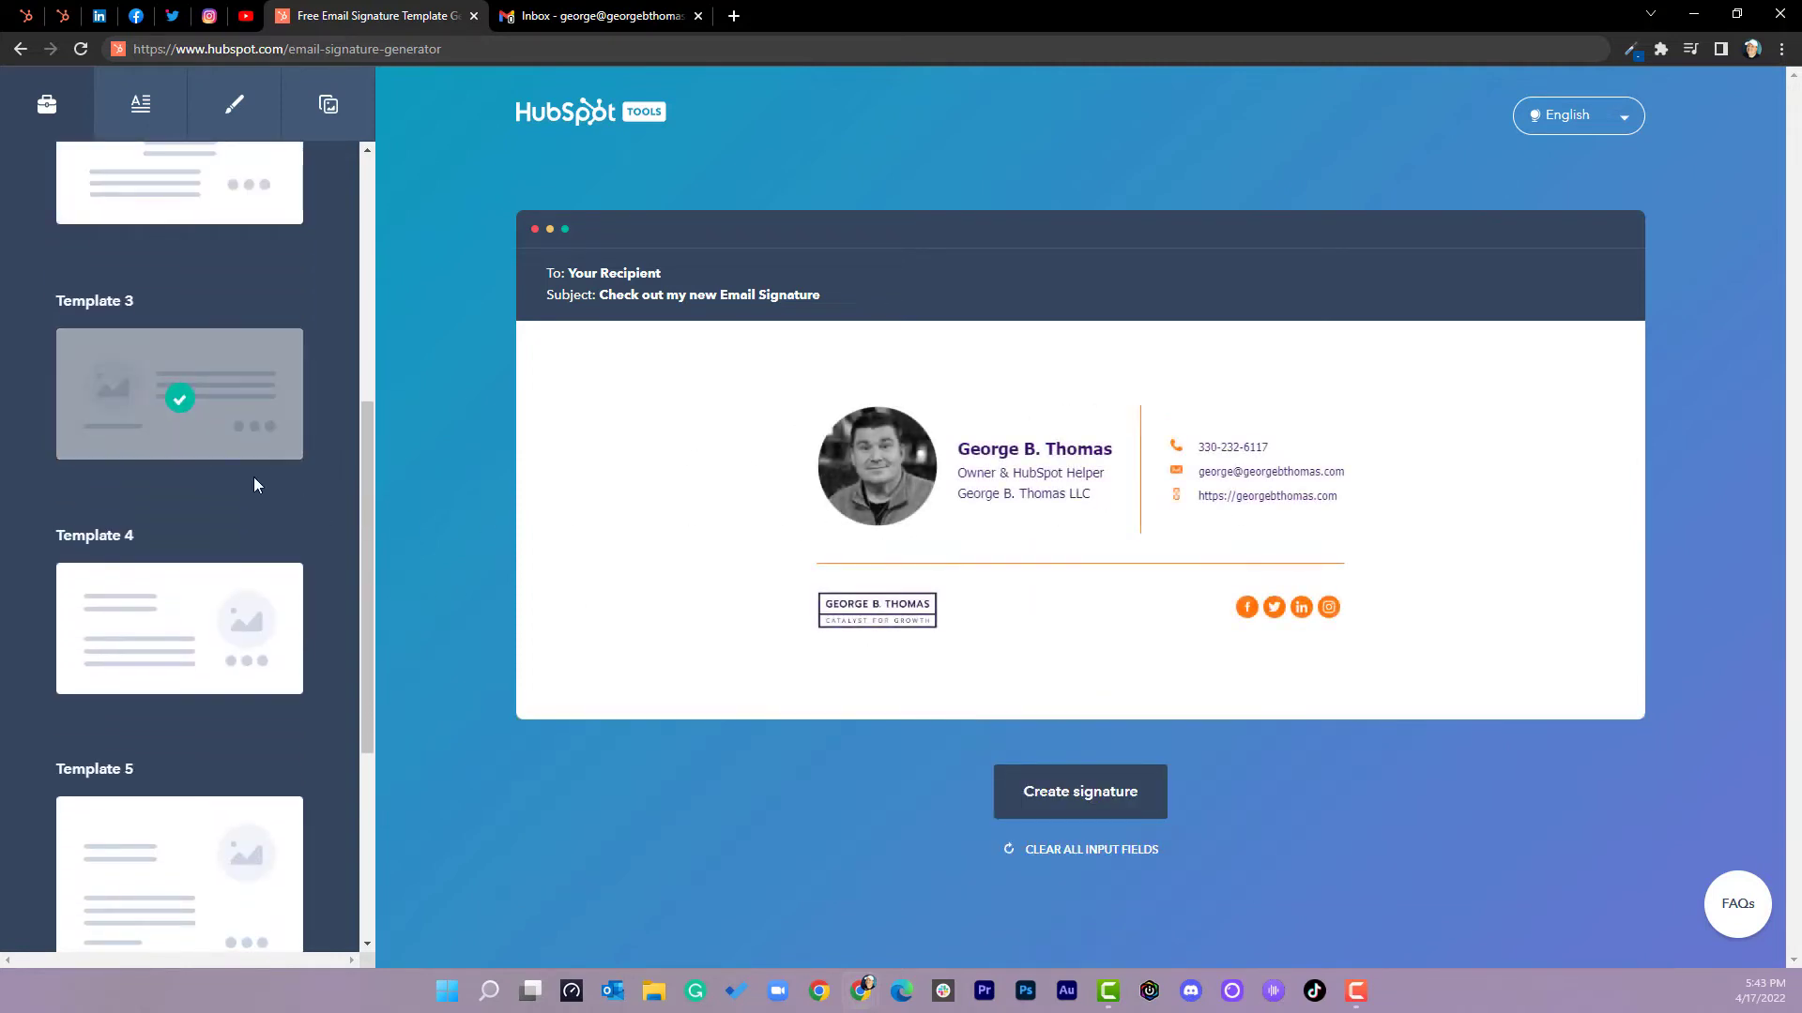
scroll(179, 526, "down", 1)
left_click(159, 554)
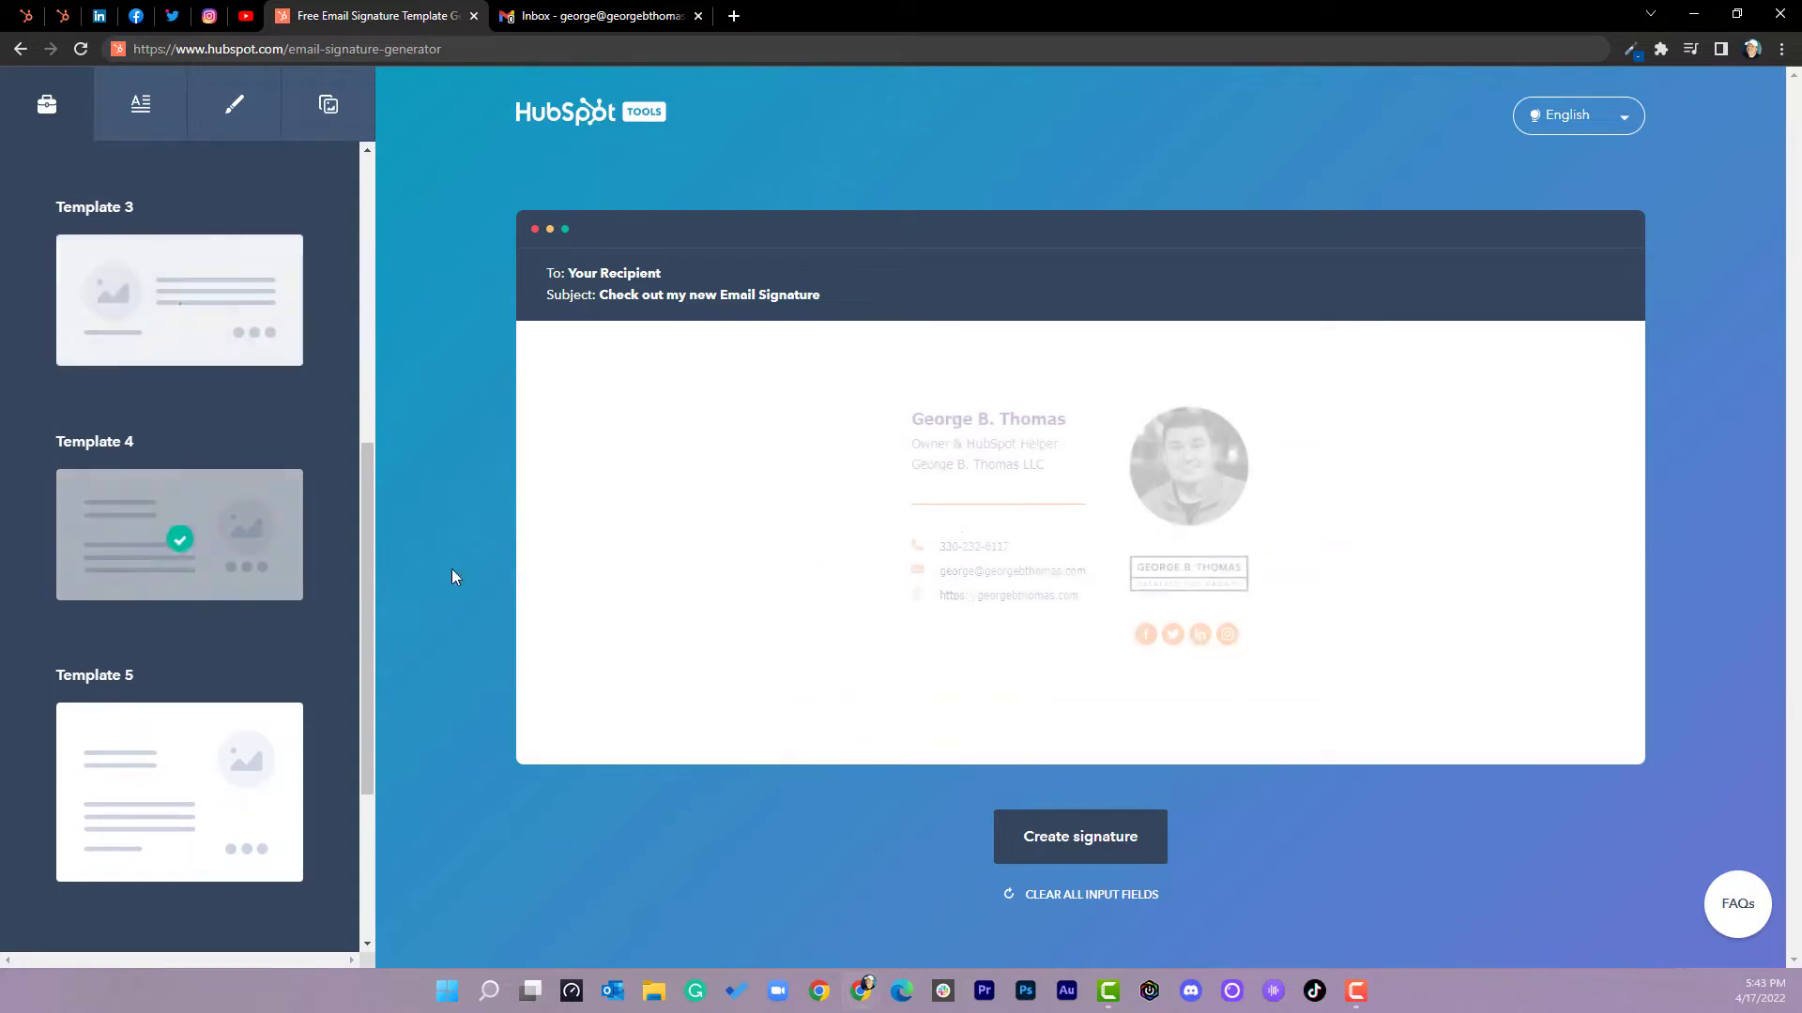
scroll(200, 595, "down", 3)
left_click(201, 582)
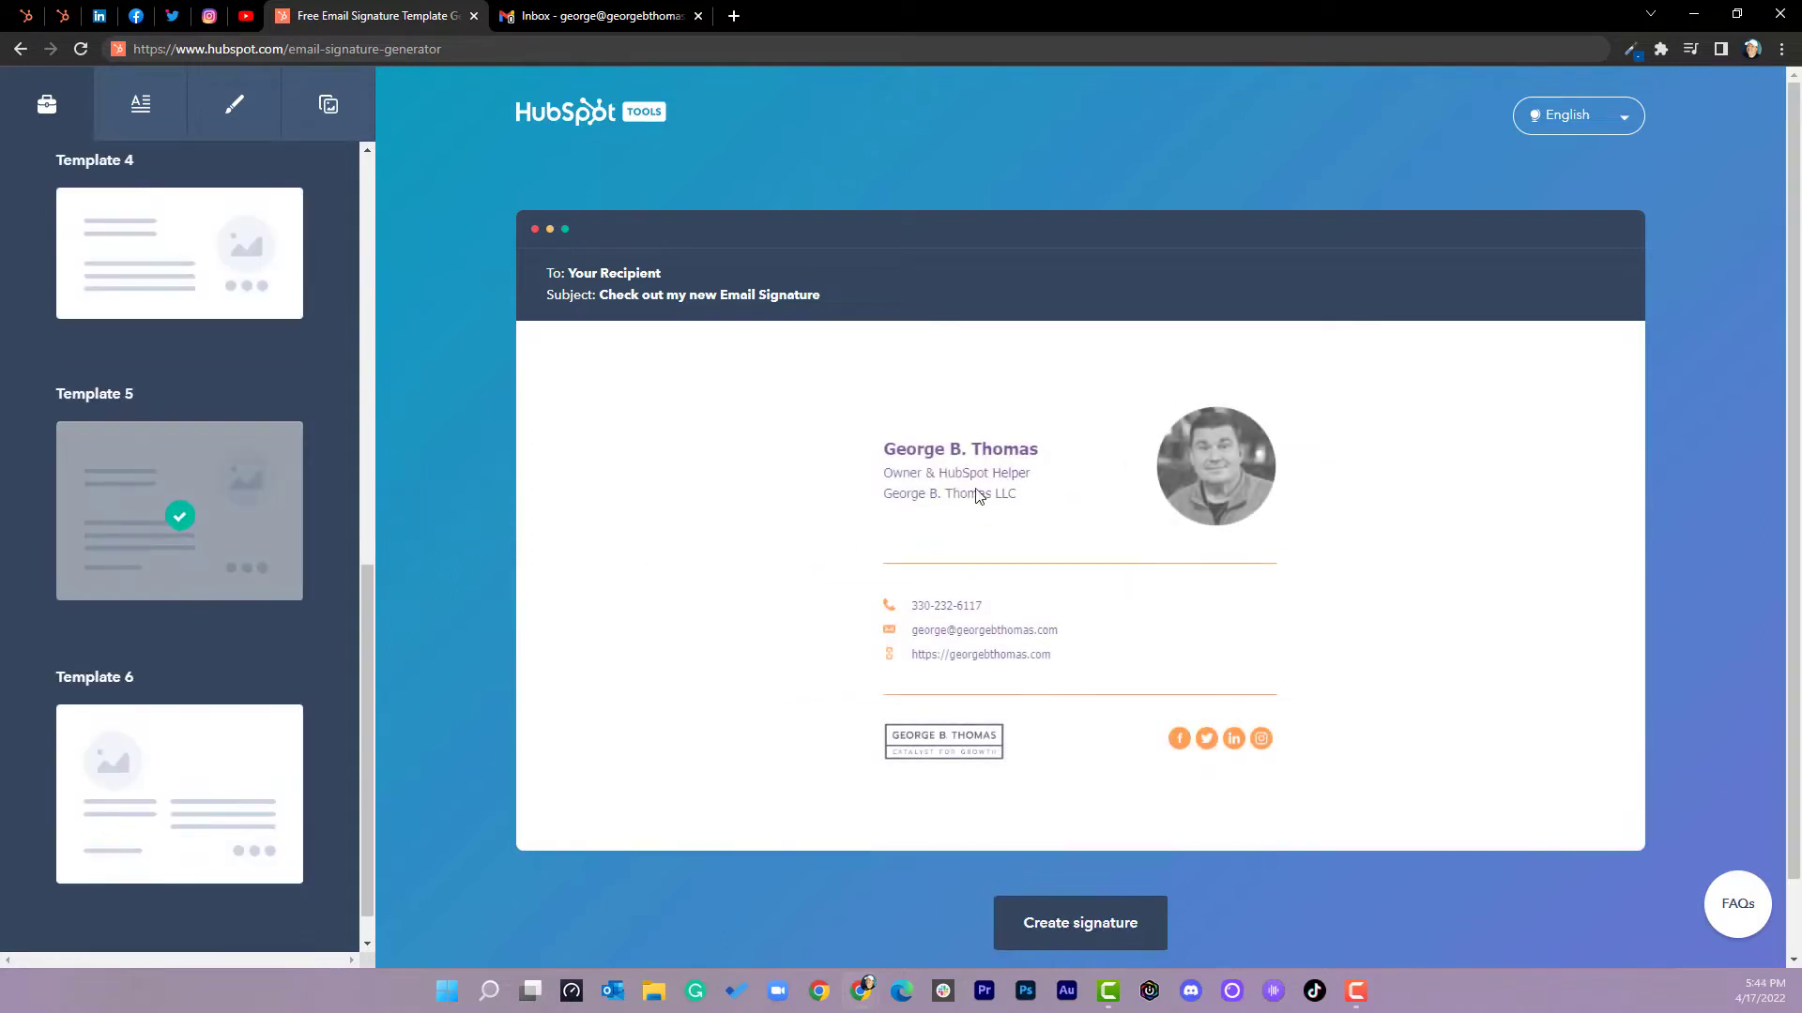
scroll(203, 746, "down", 1)
left_click(203, 746)
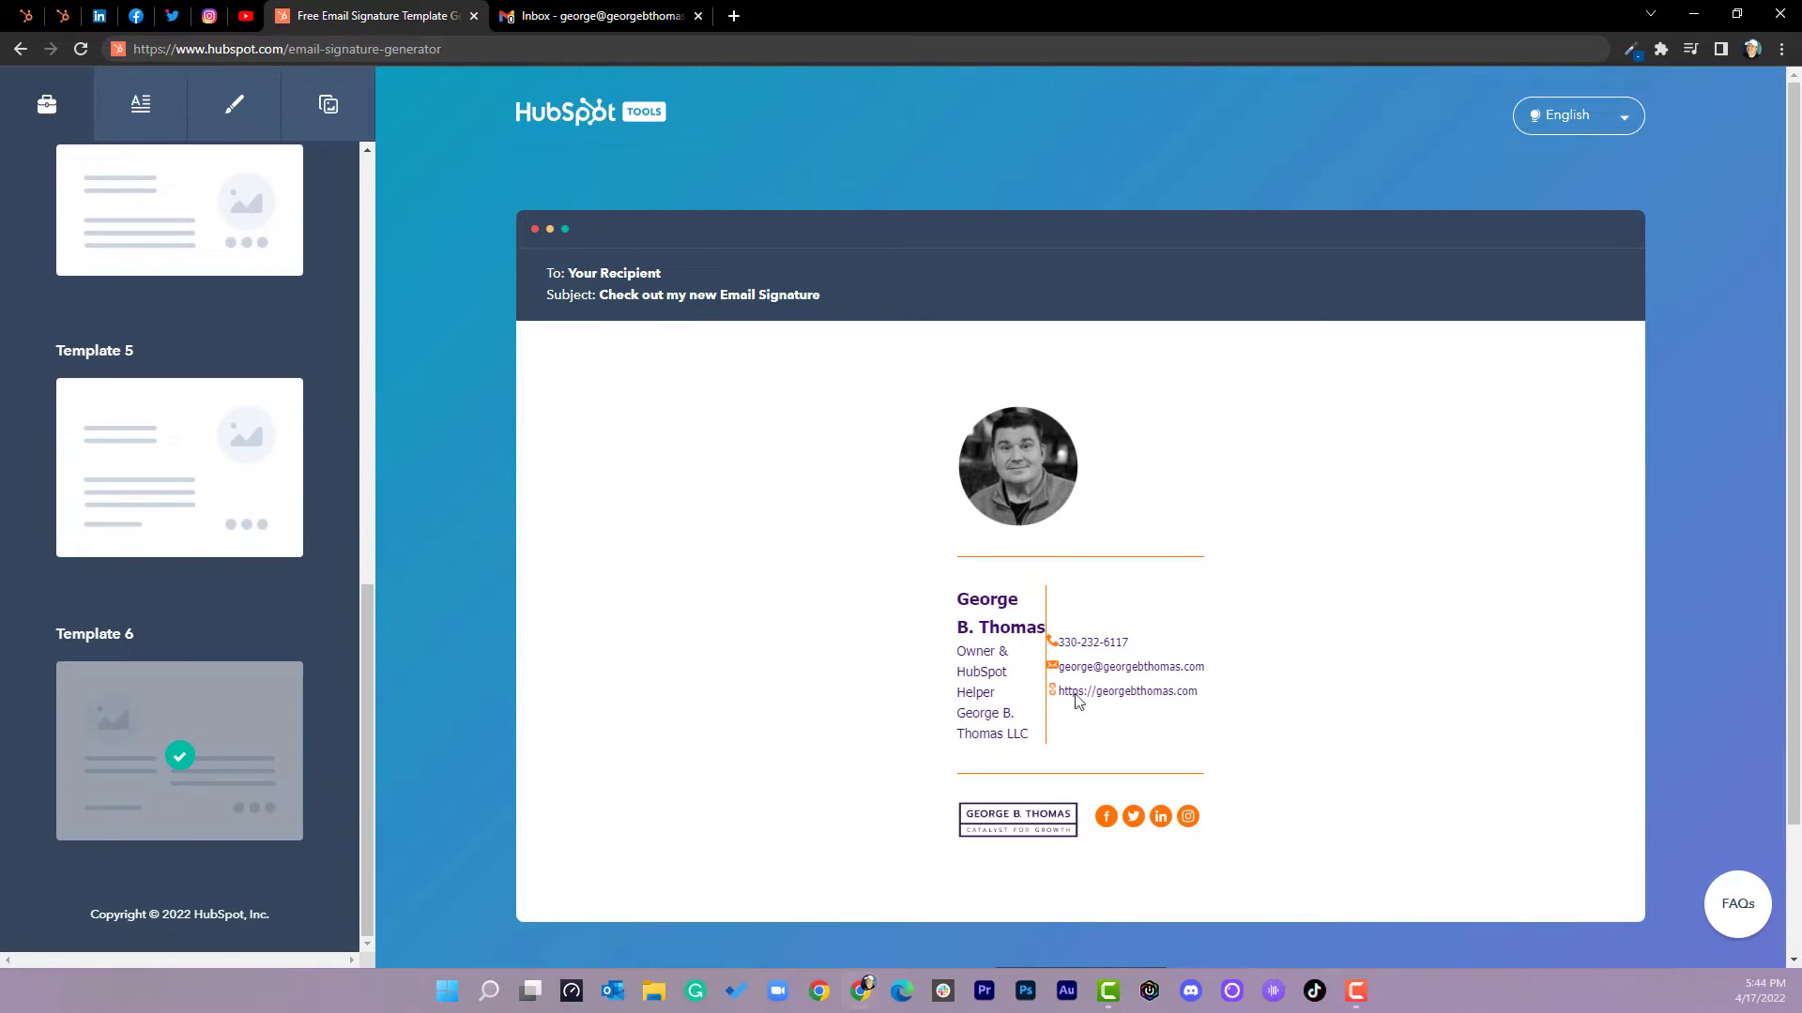
Step: Reselect Template 1 and leave the Created With HubSpot credit turned off
scroll(181, 418, "up", 10)
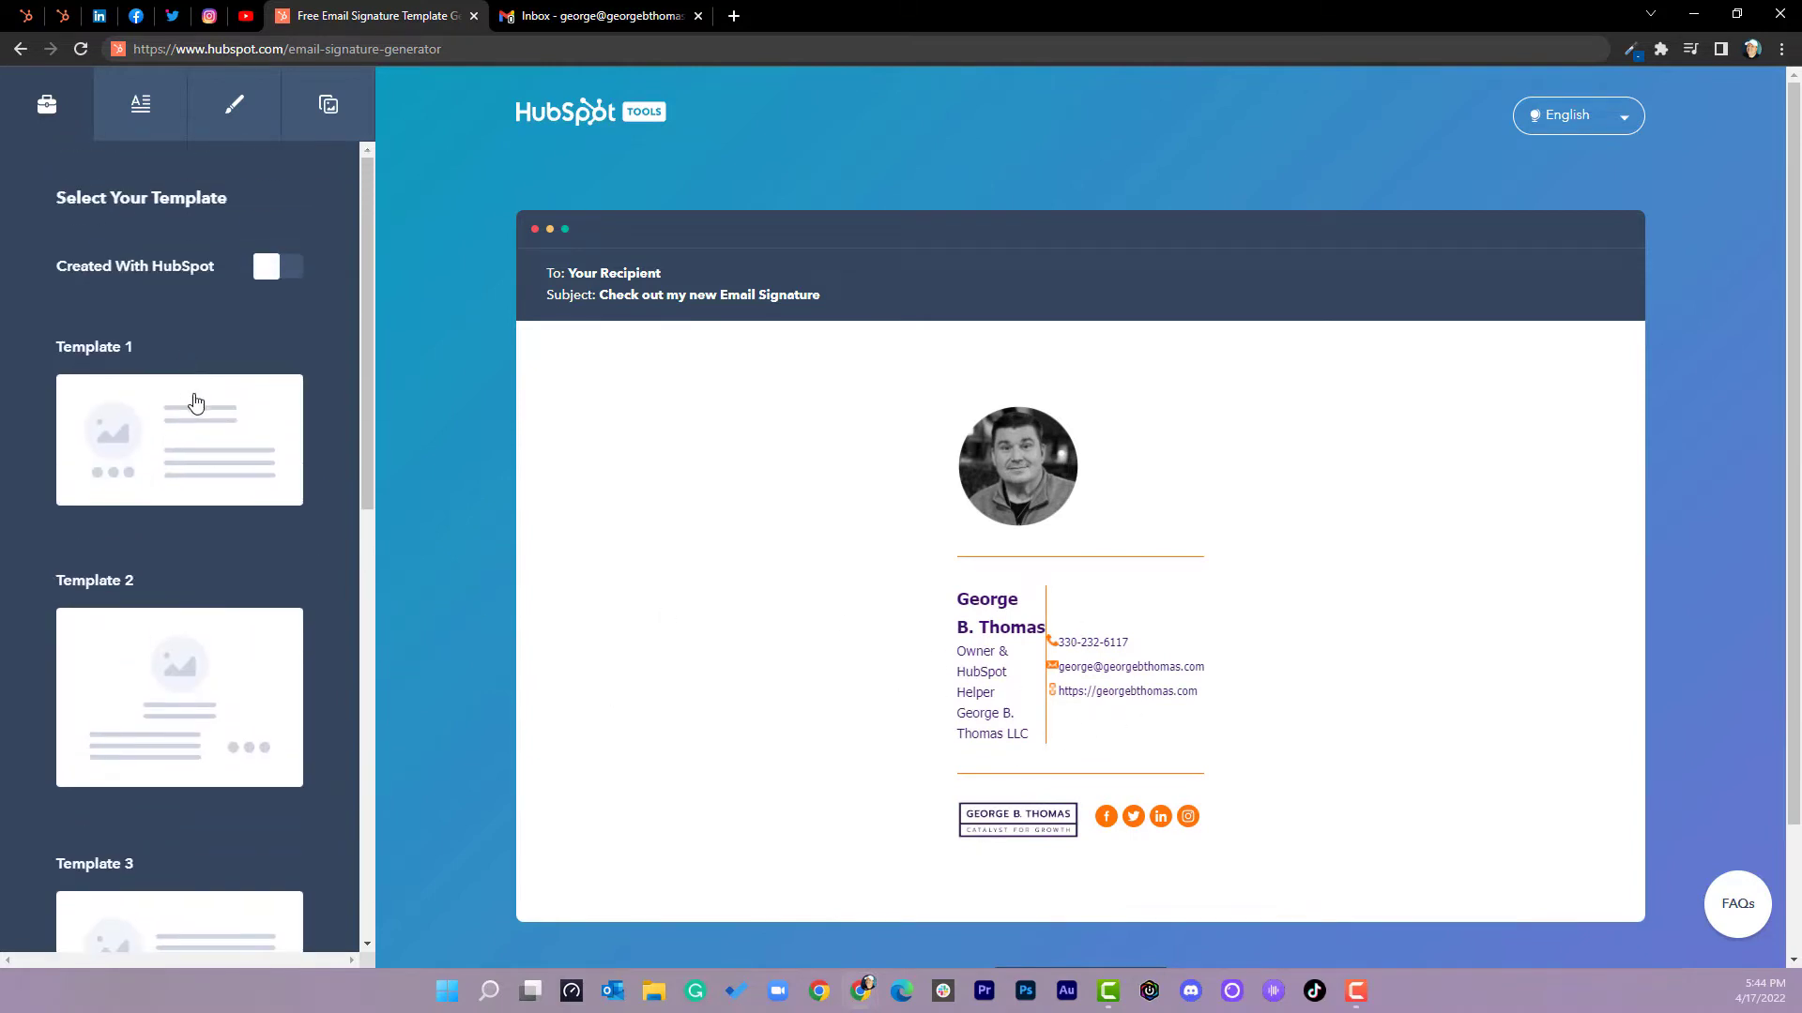
left_click(207, 449)
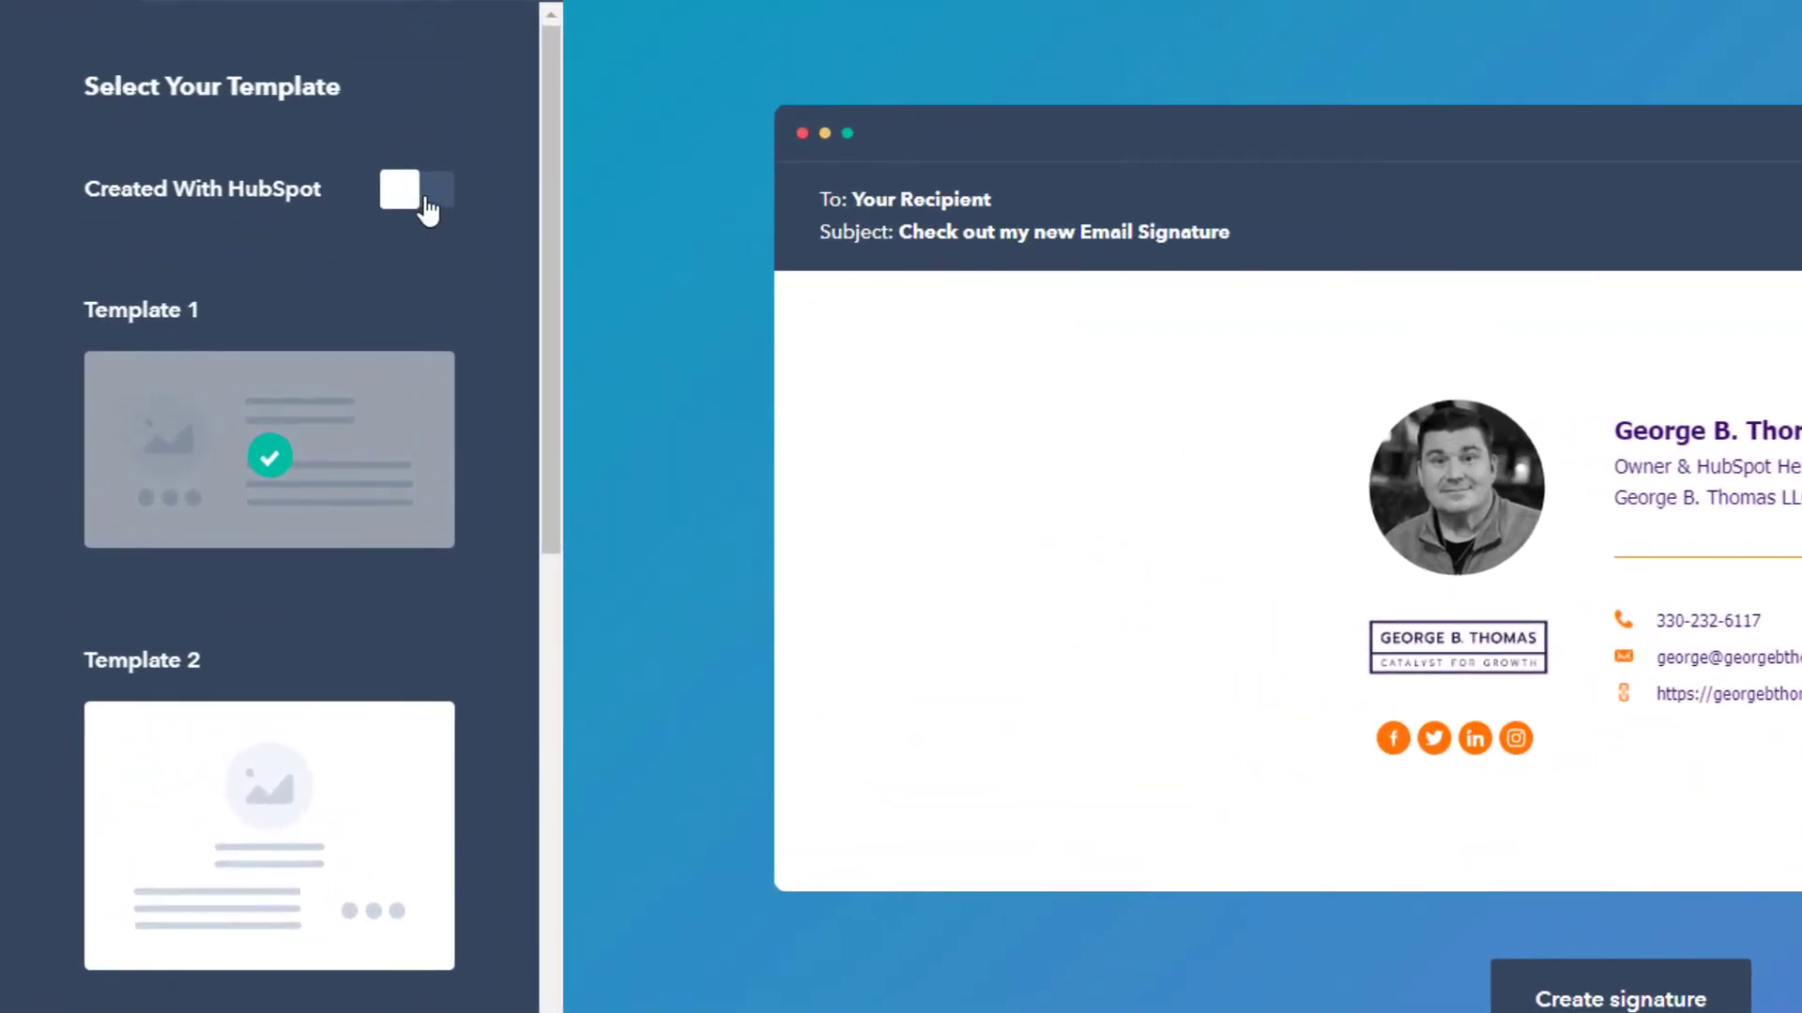
left_click(424, 199)
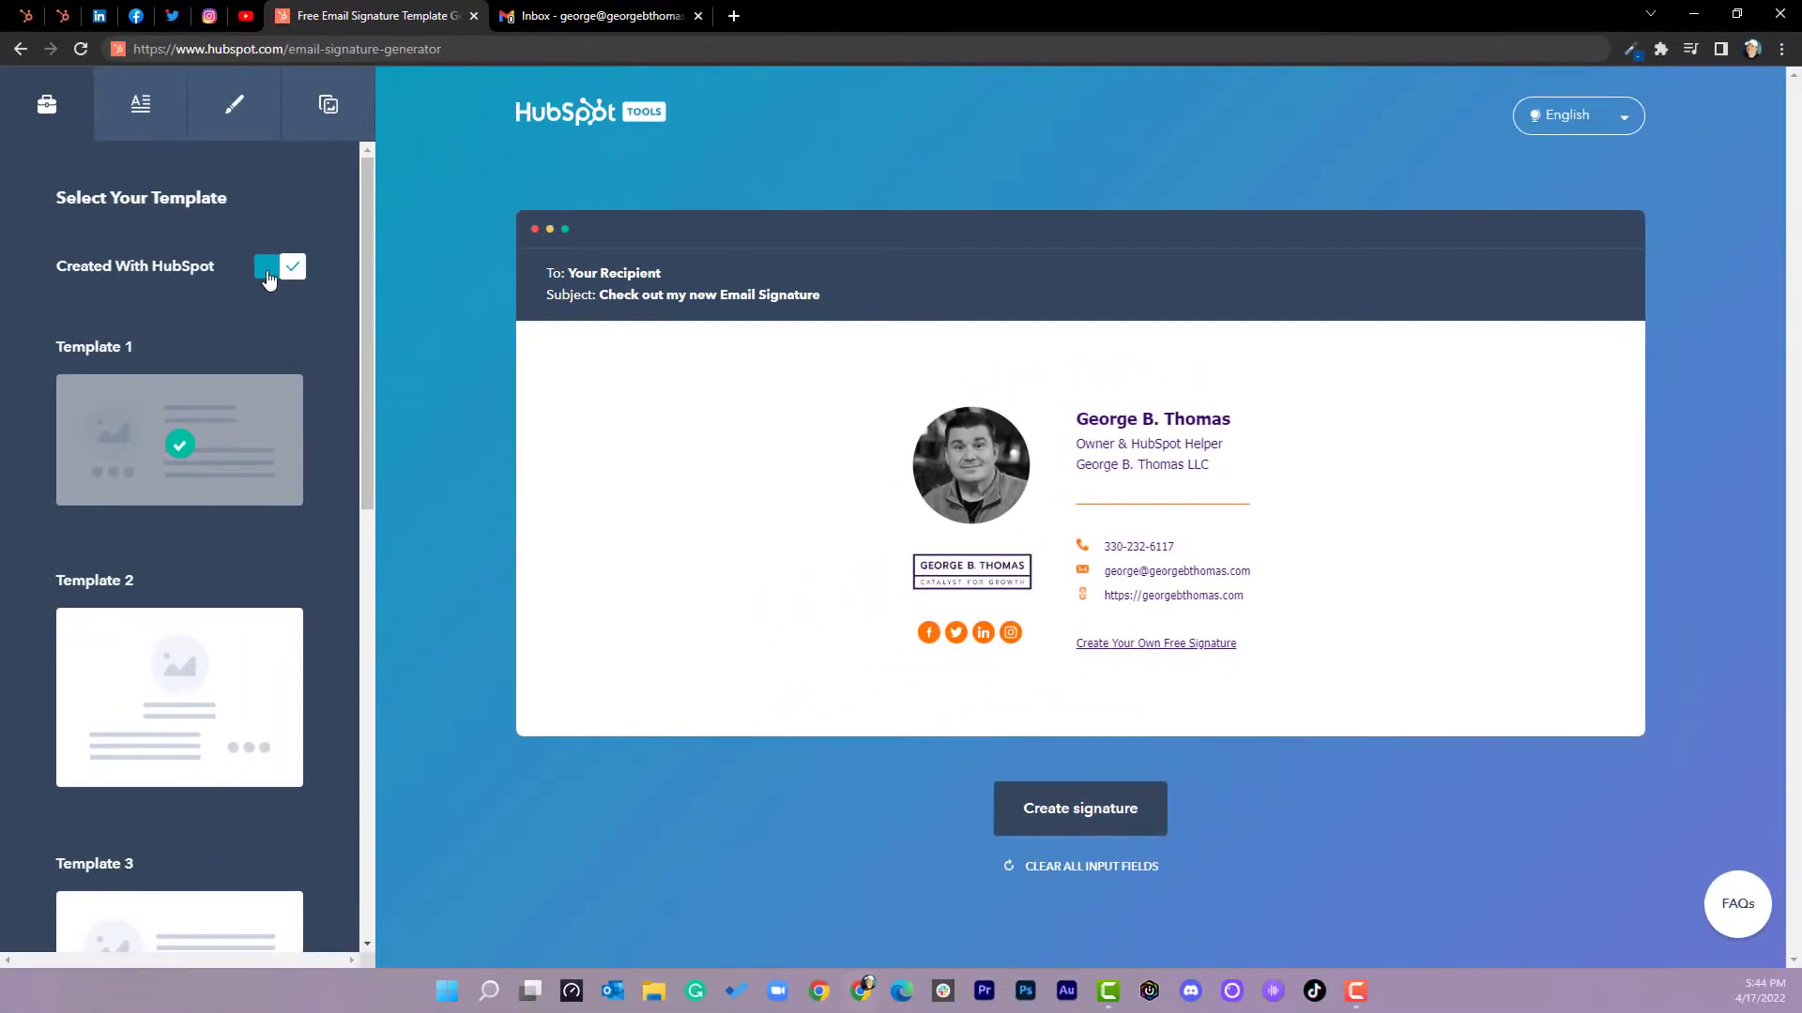
left_click(268, 272)
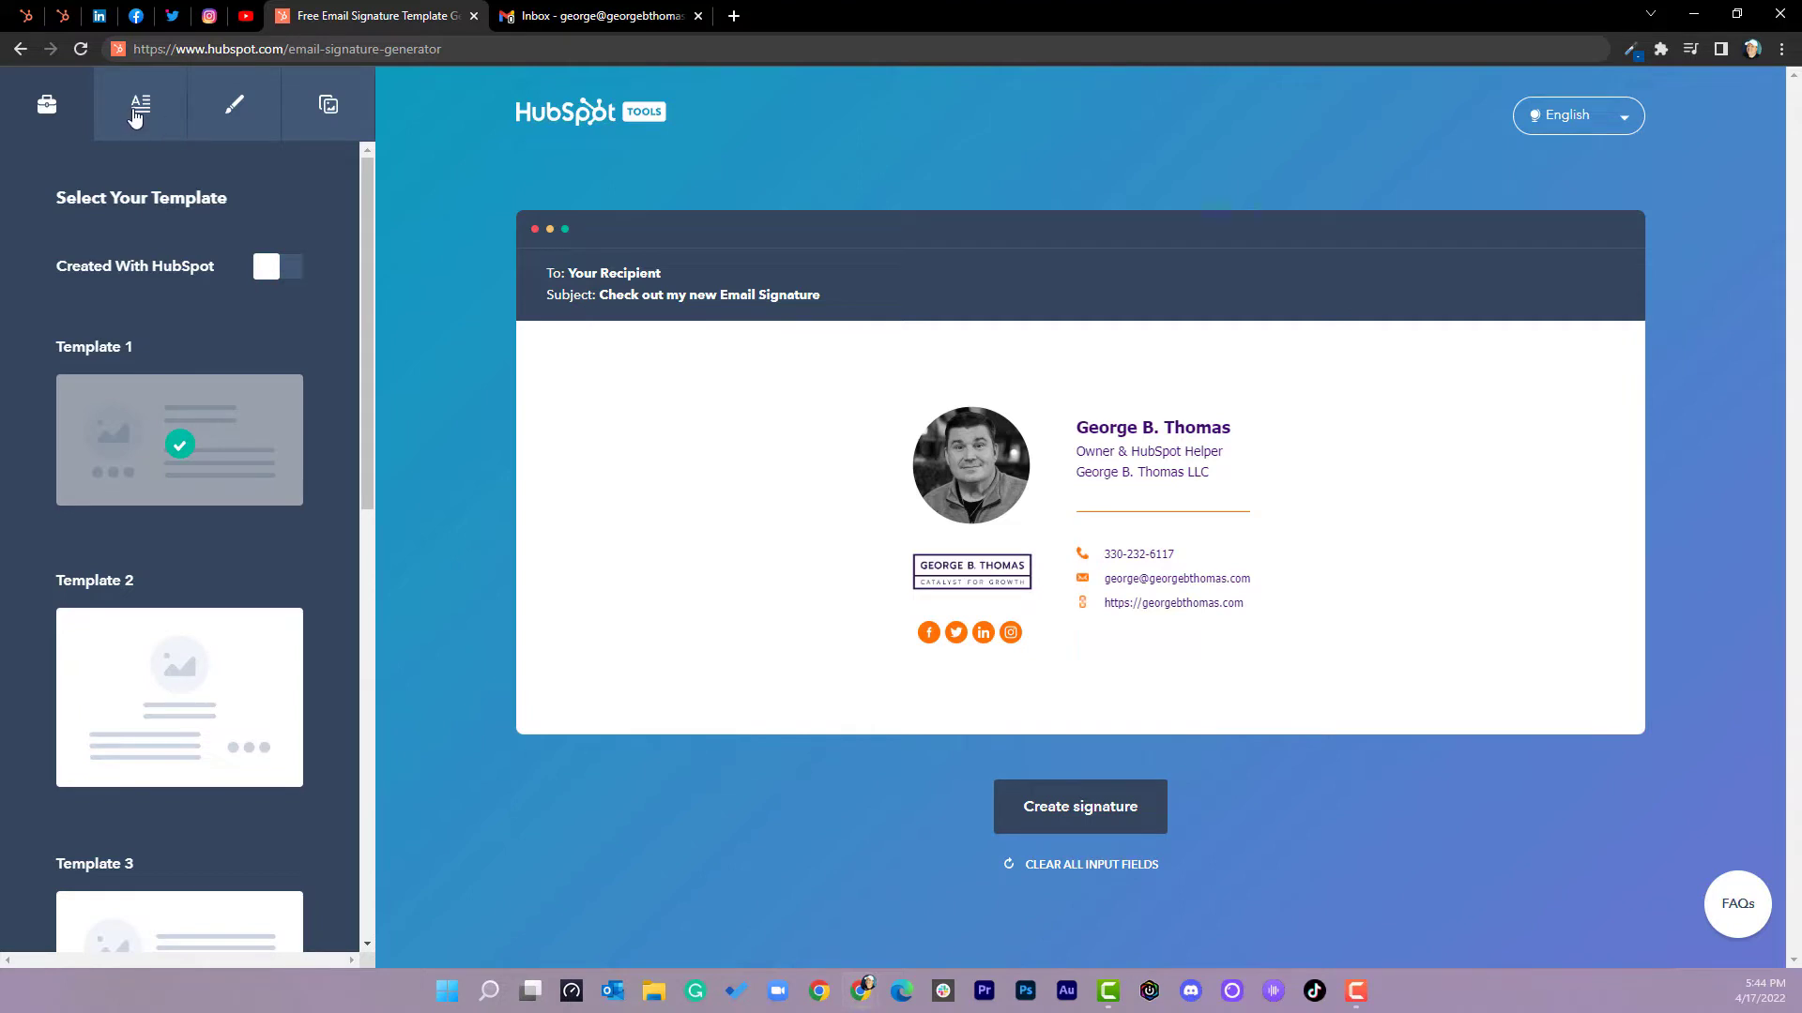
Step: Review the details, style and images tabs, then check the hosted photo and GBT-Main-Logo-Purple files
left_click(136, 109)
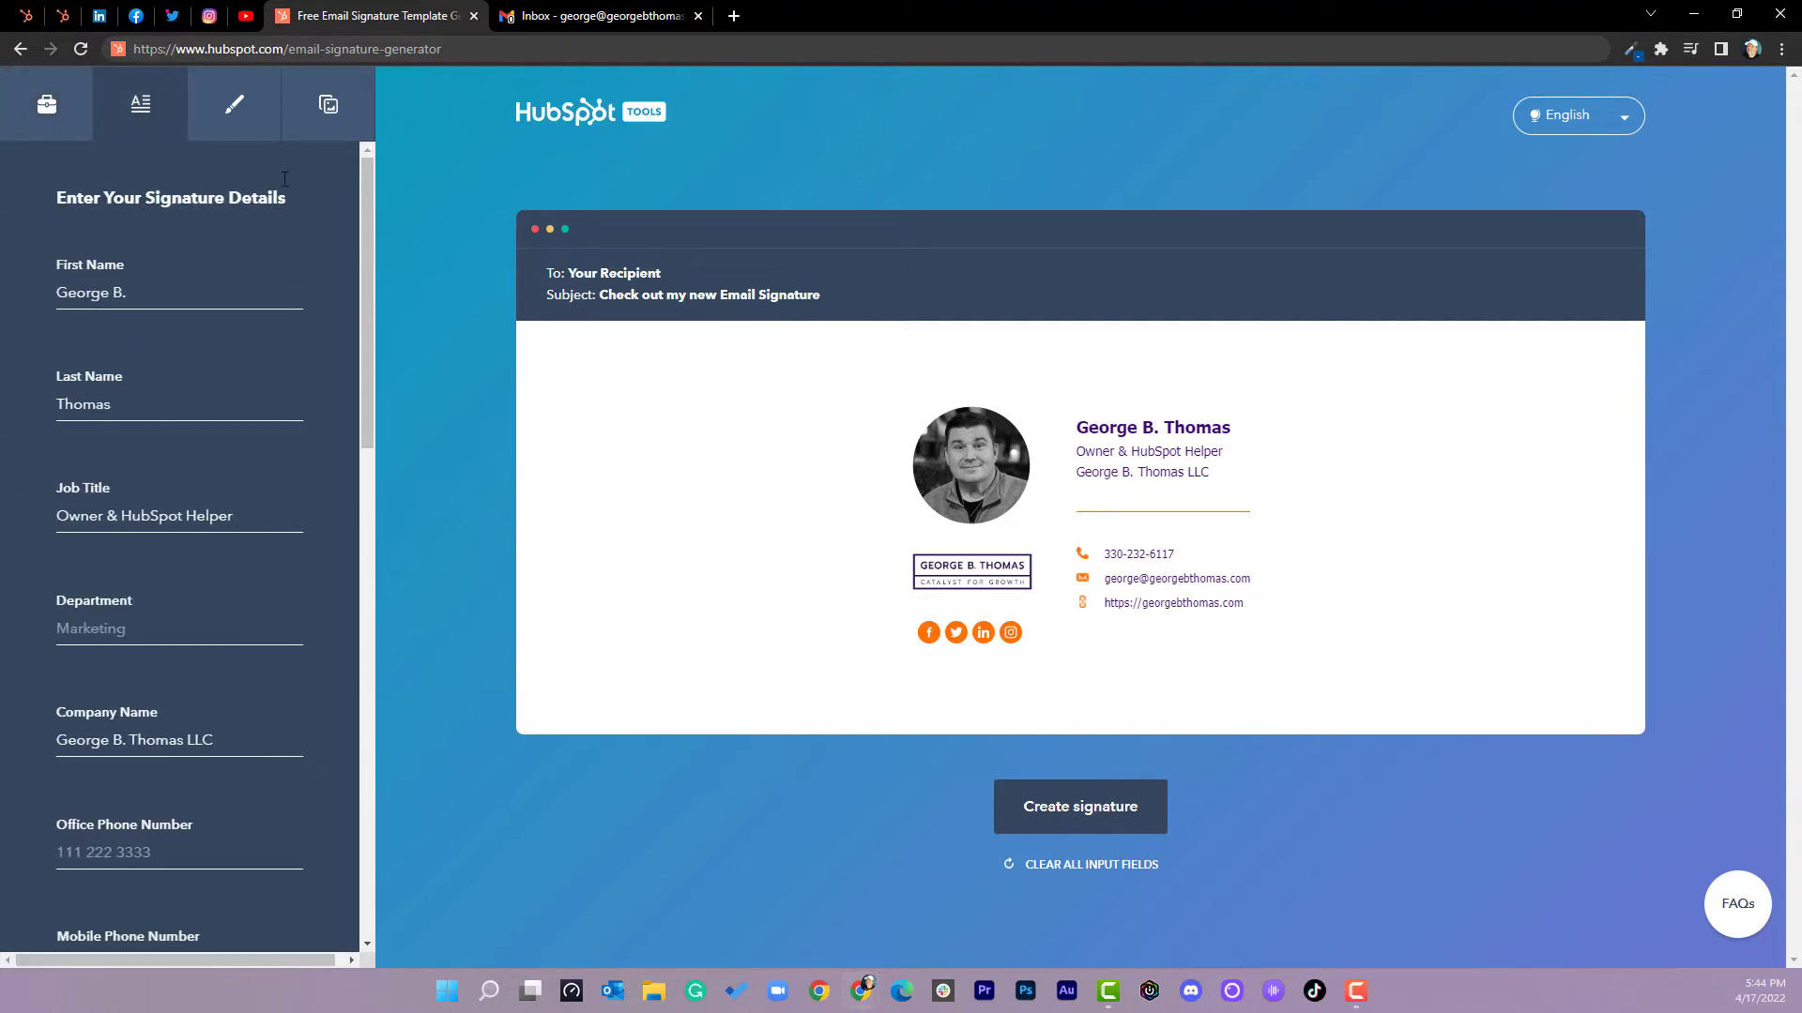
left_click(234, 113)
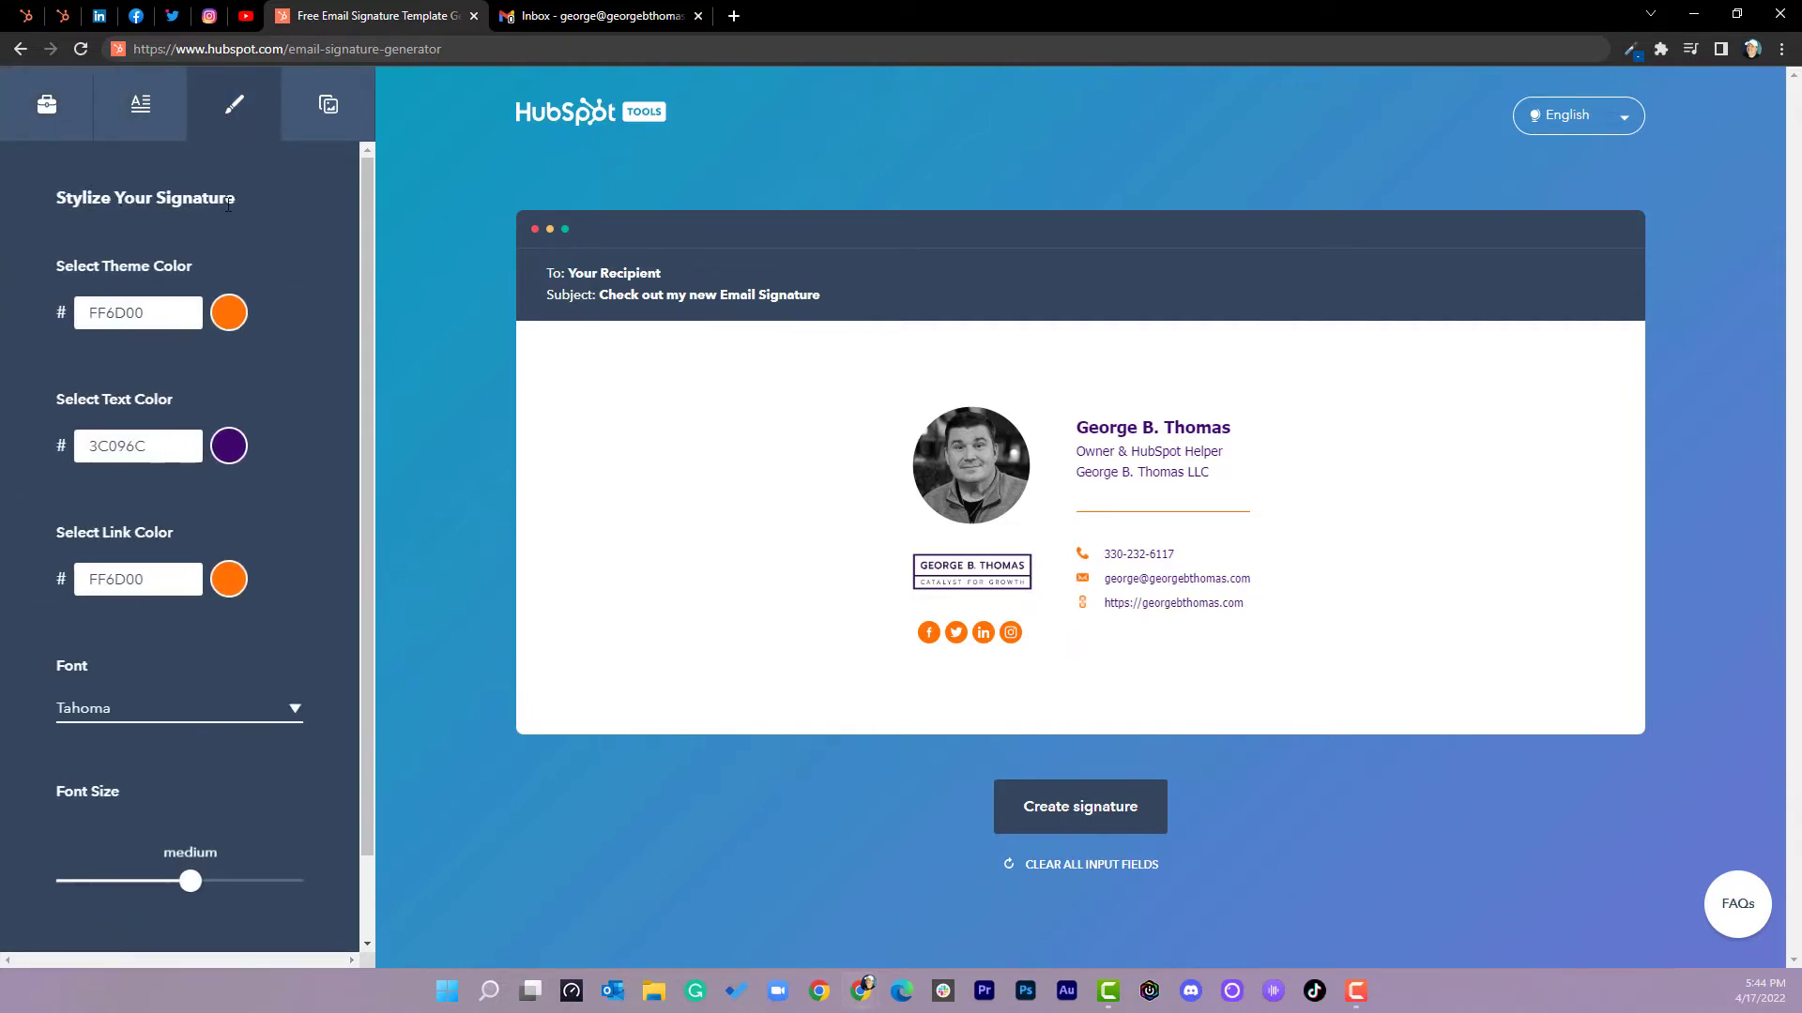
left_click(313, 138)
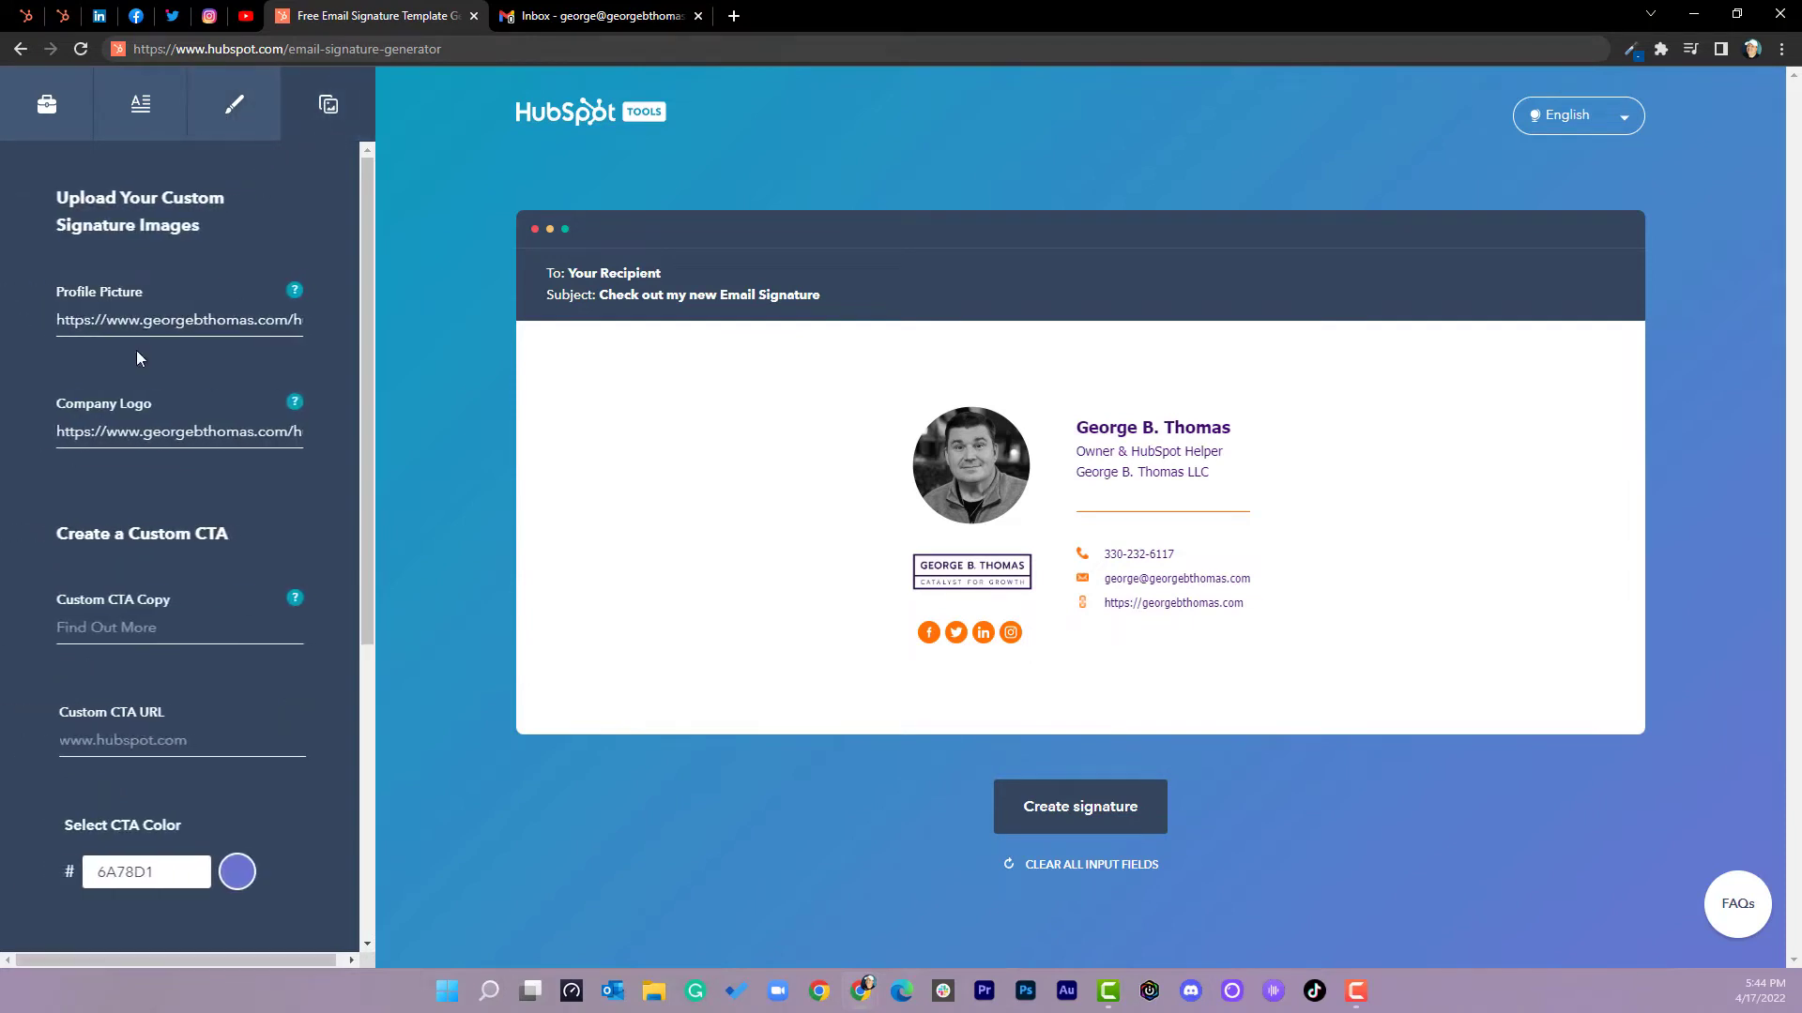
left_click(30, 114)
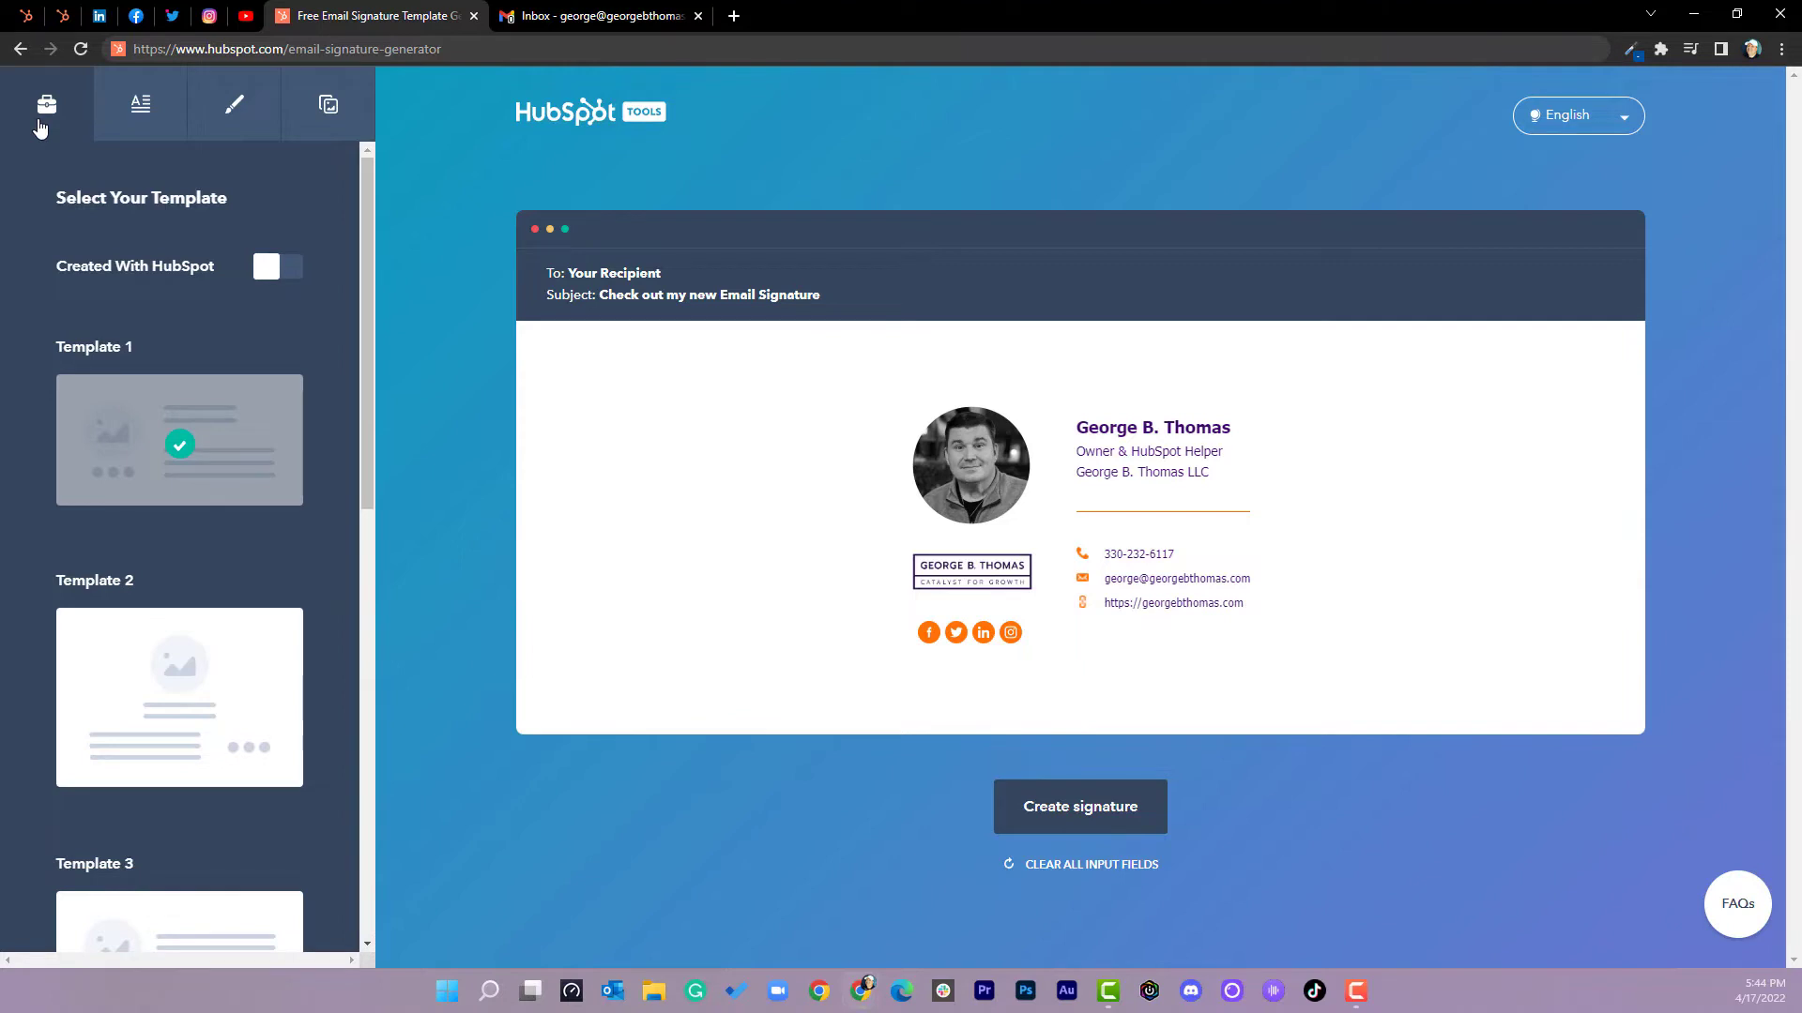
left_click(29, 28)
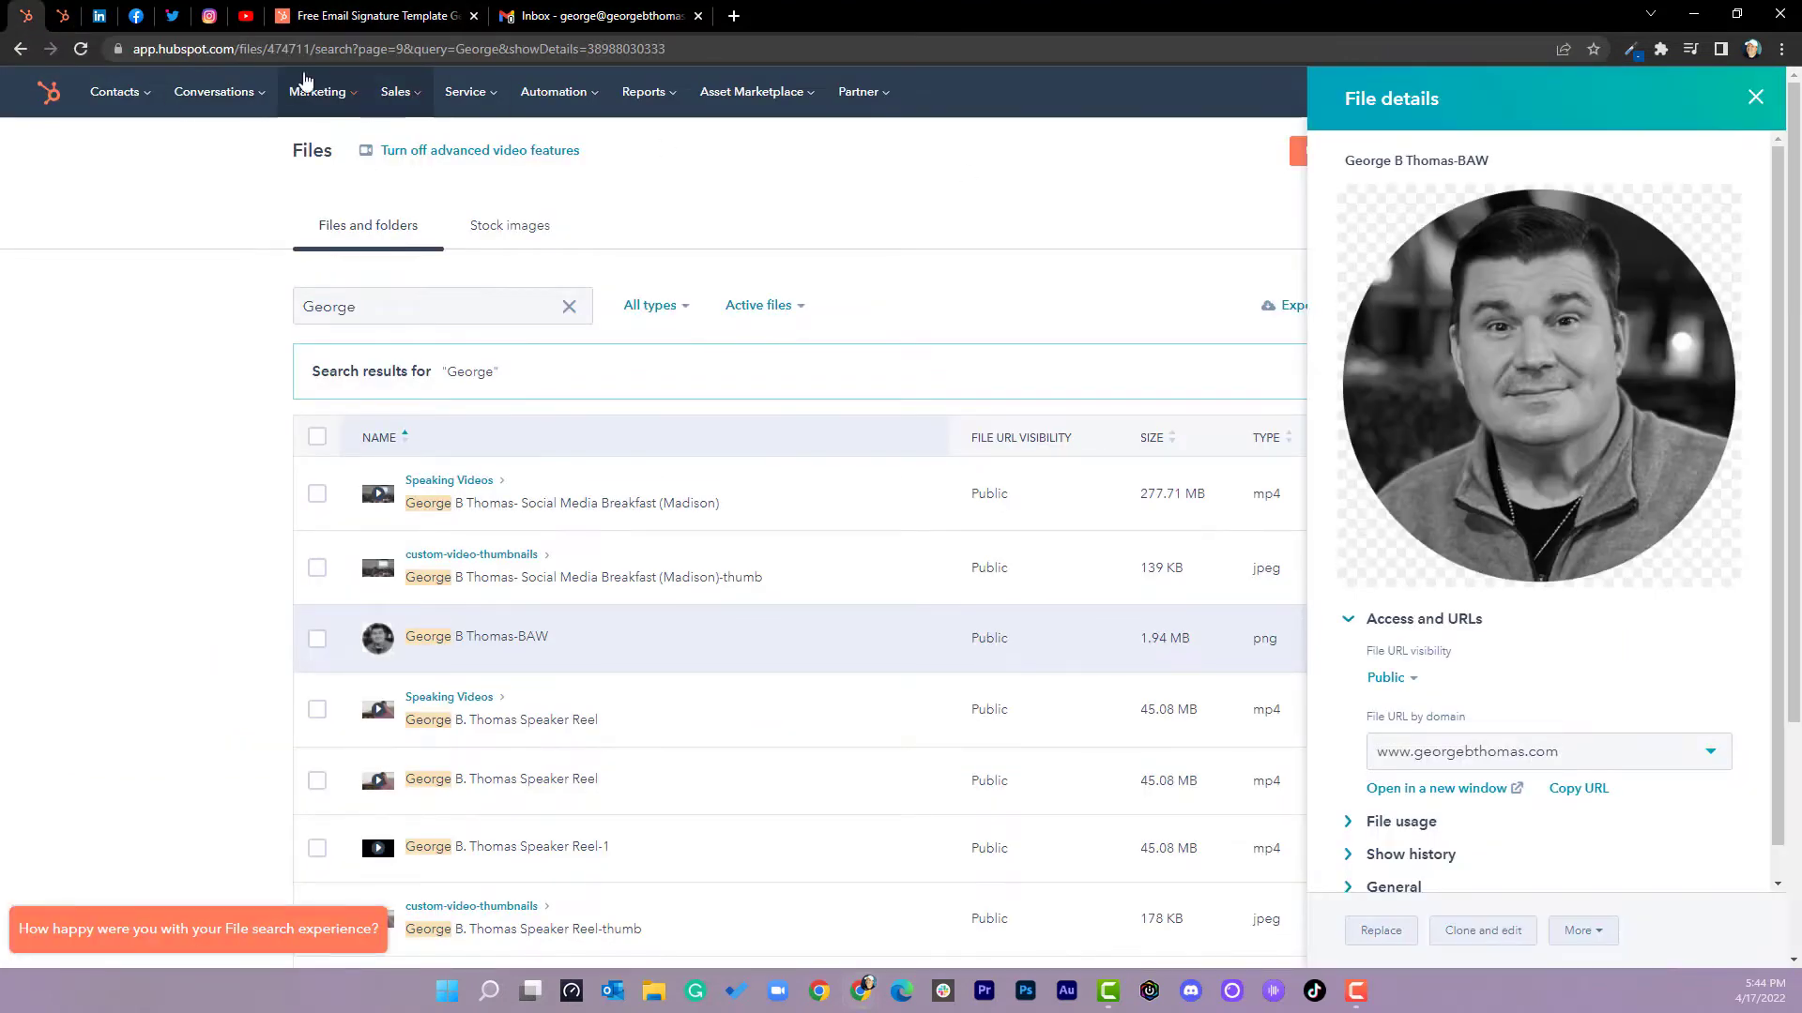
left_click(63, 24)
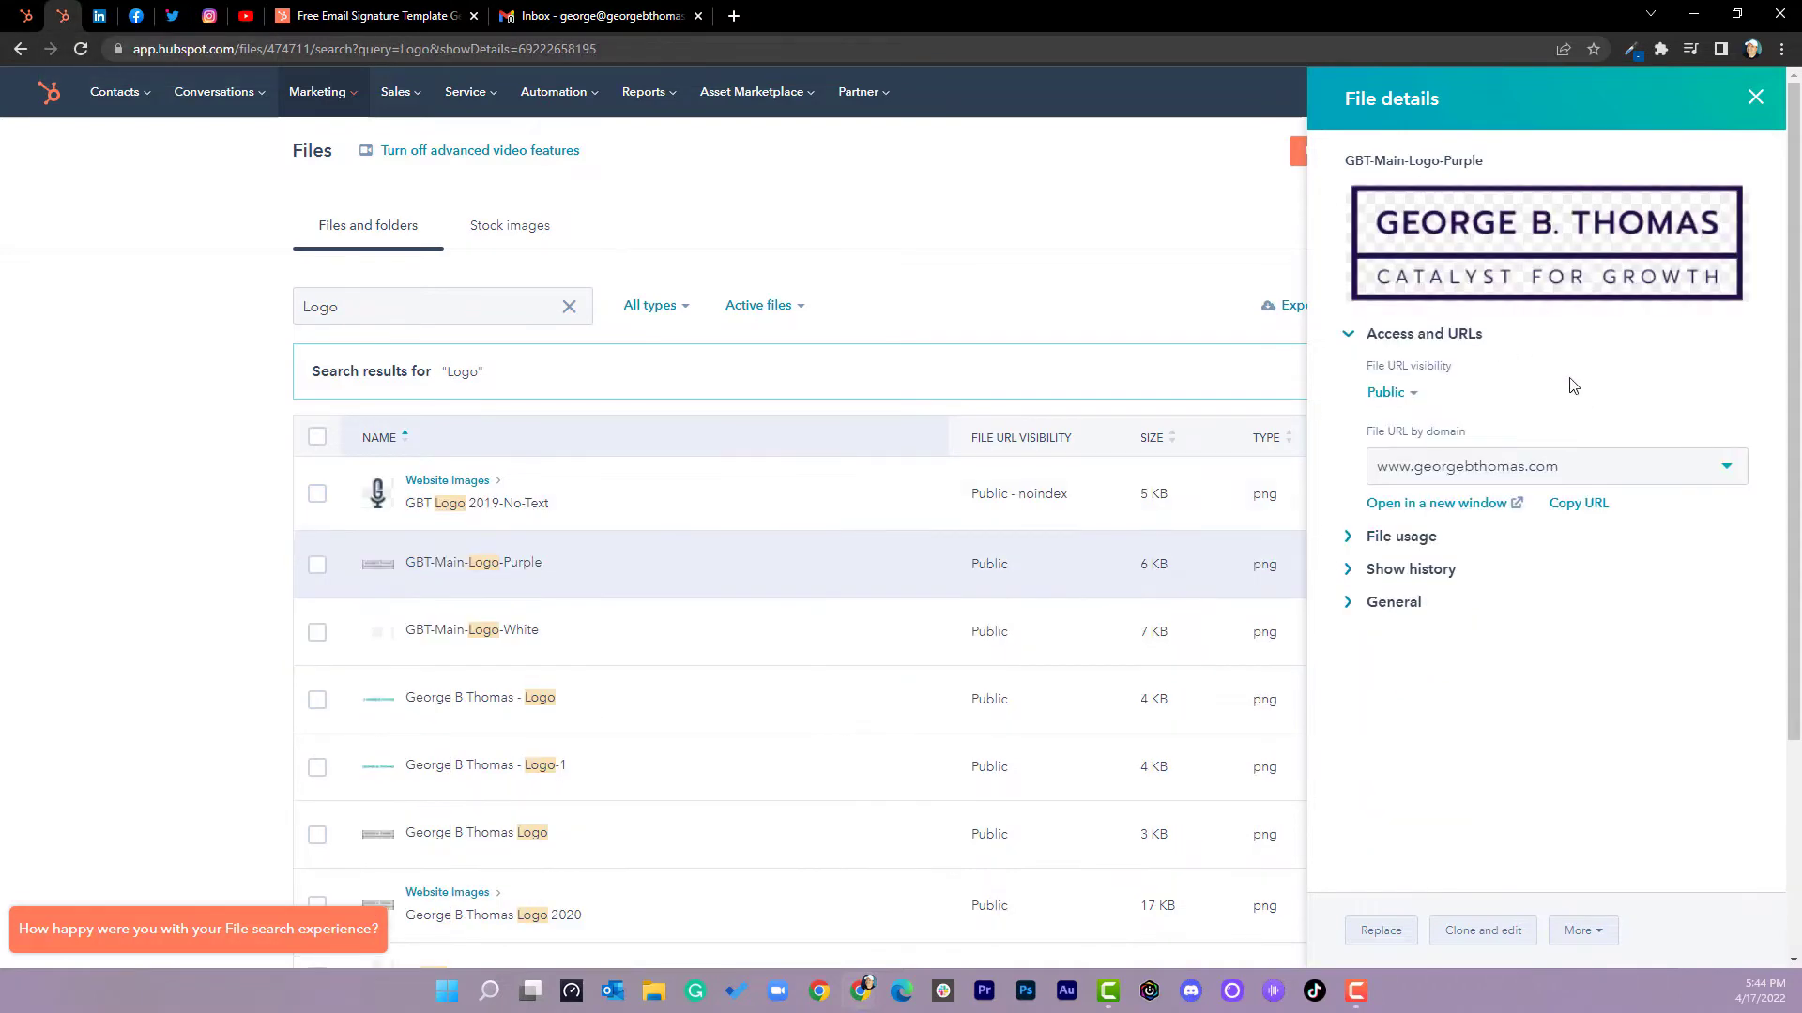
Step: Check the LinkedIn, Facebook, Twitter, Instagram and HubEd Helper YouTube pages, then return to the generator
left_click(100, 25)
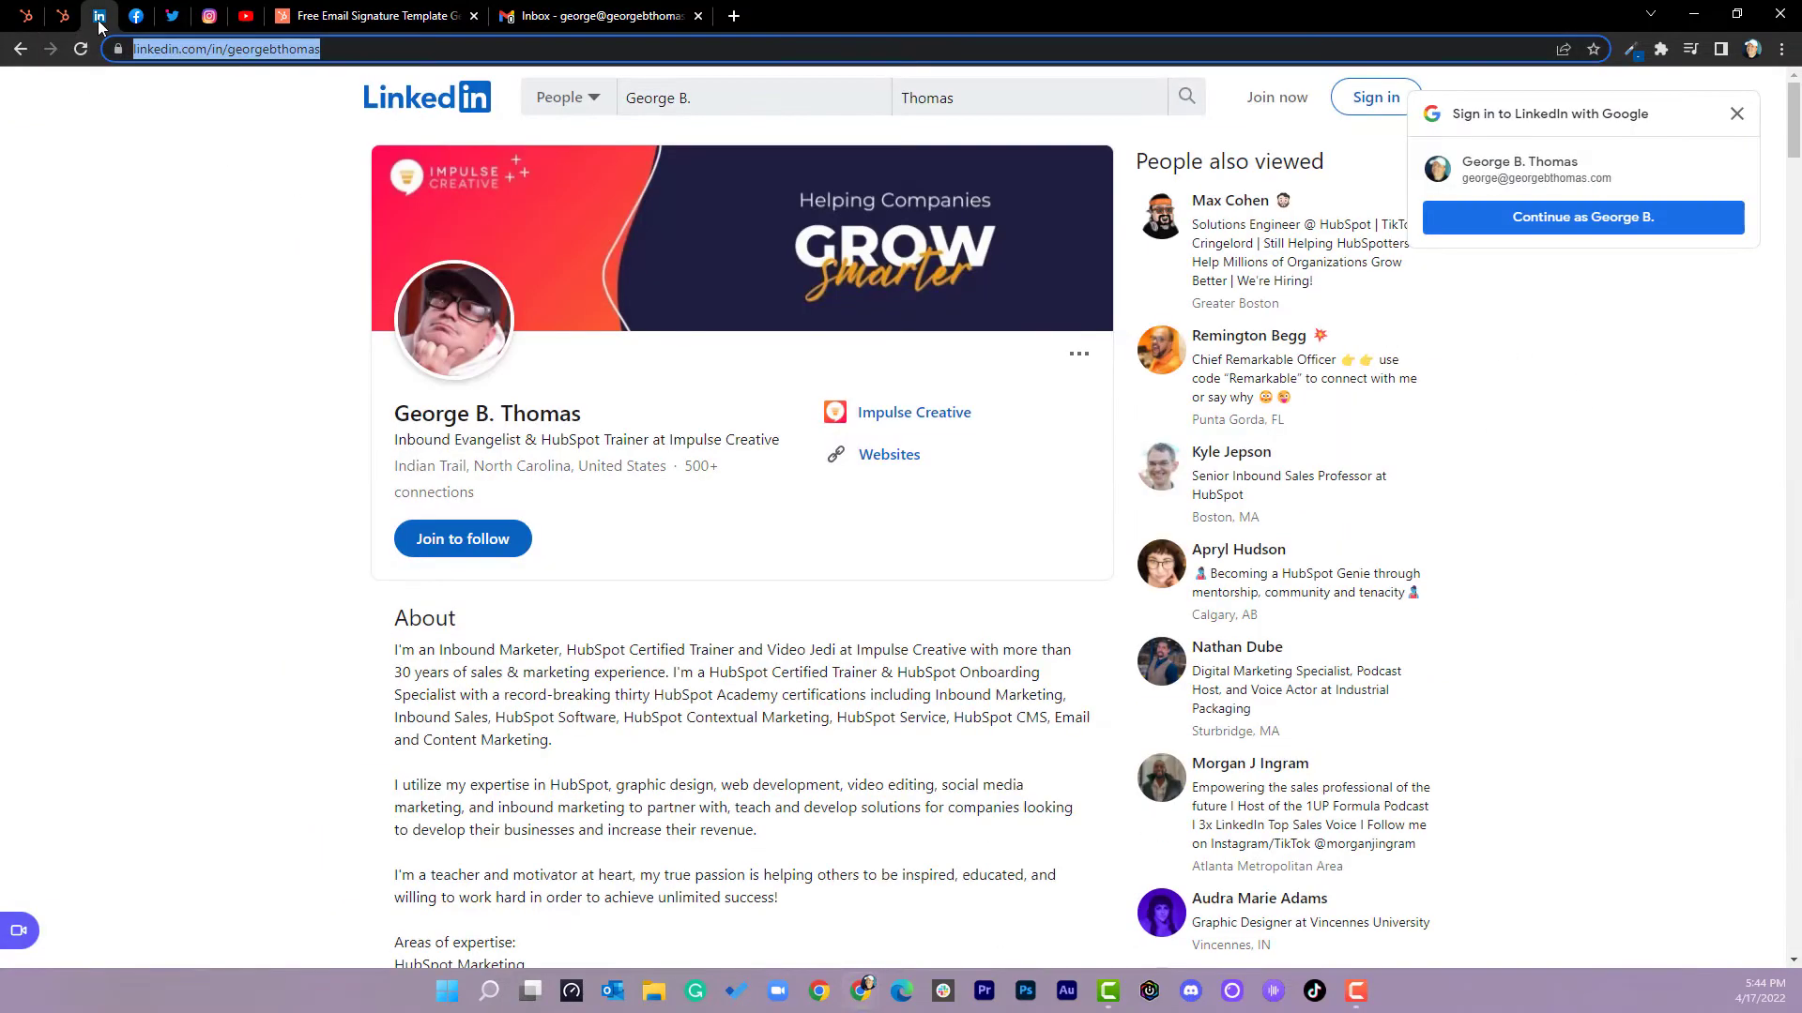
left_click(136, 24)
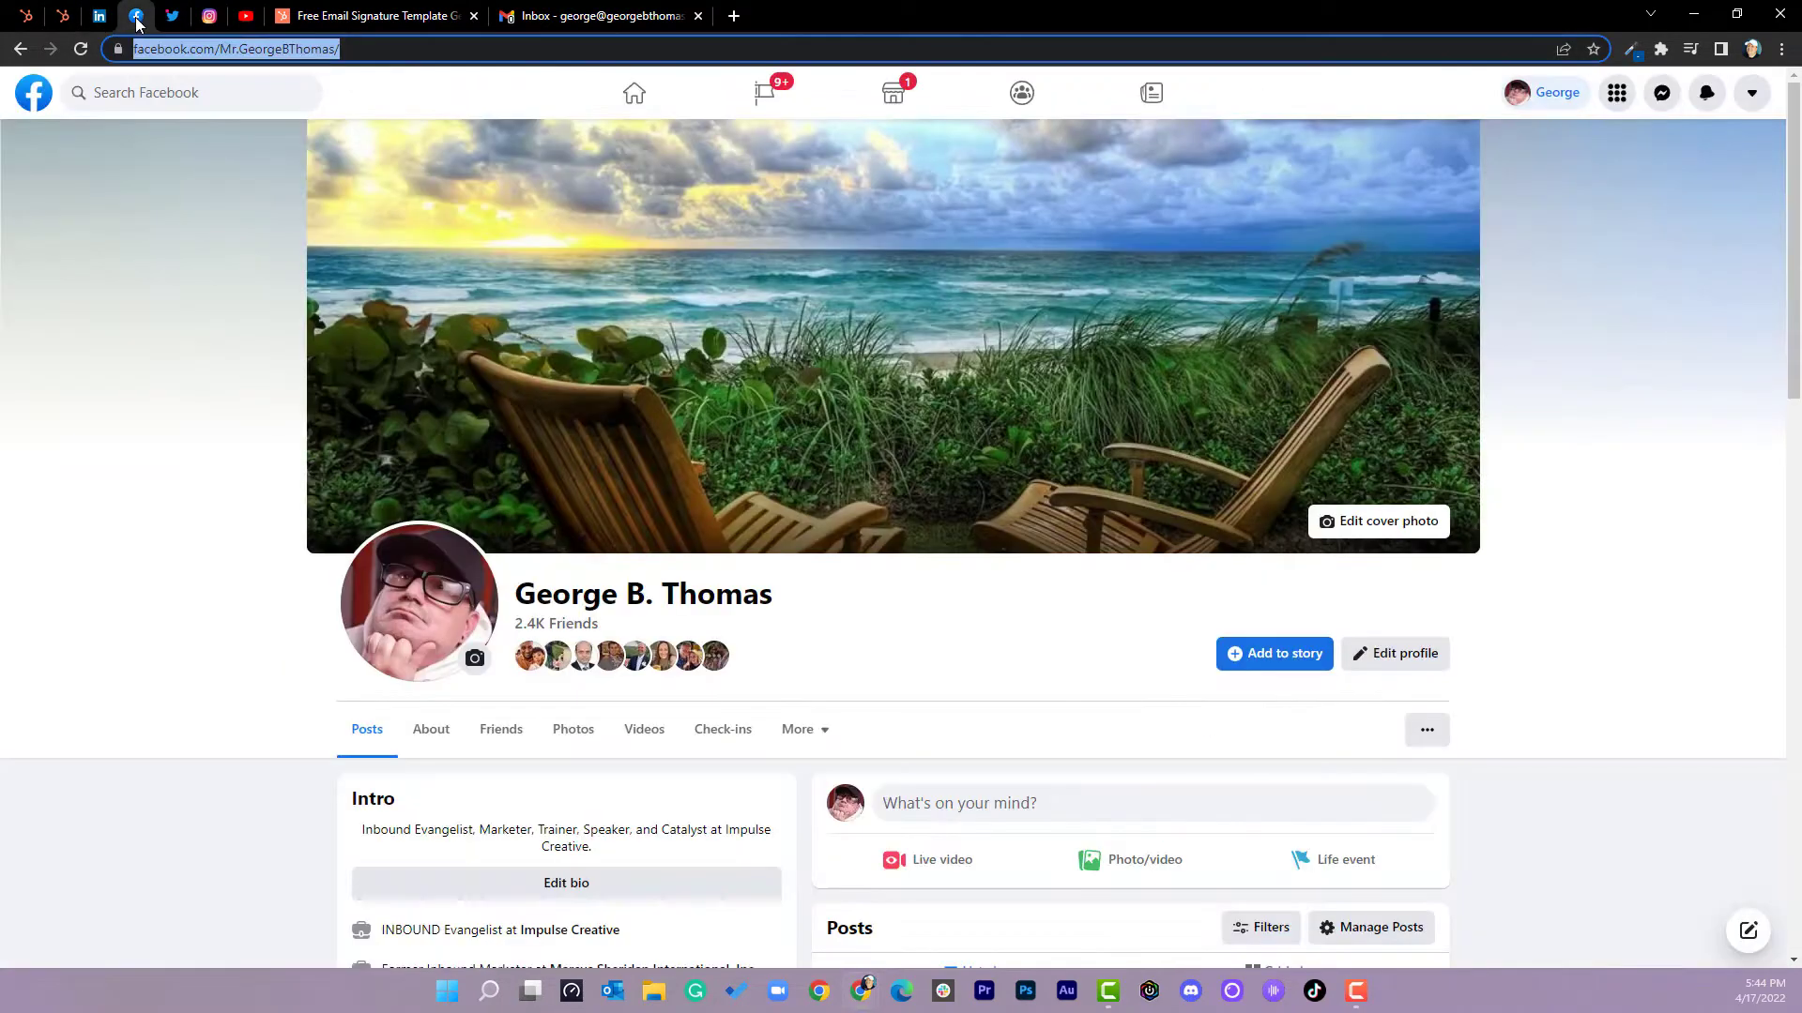
left_click(172, 25)
left_click(207, 25)
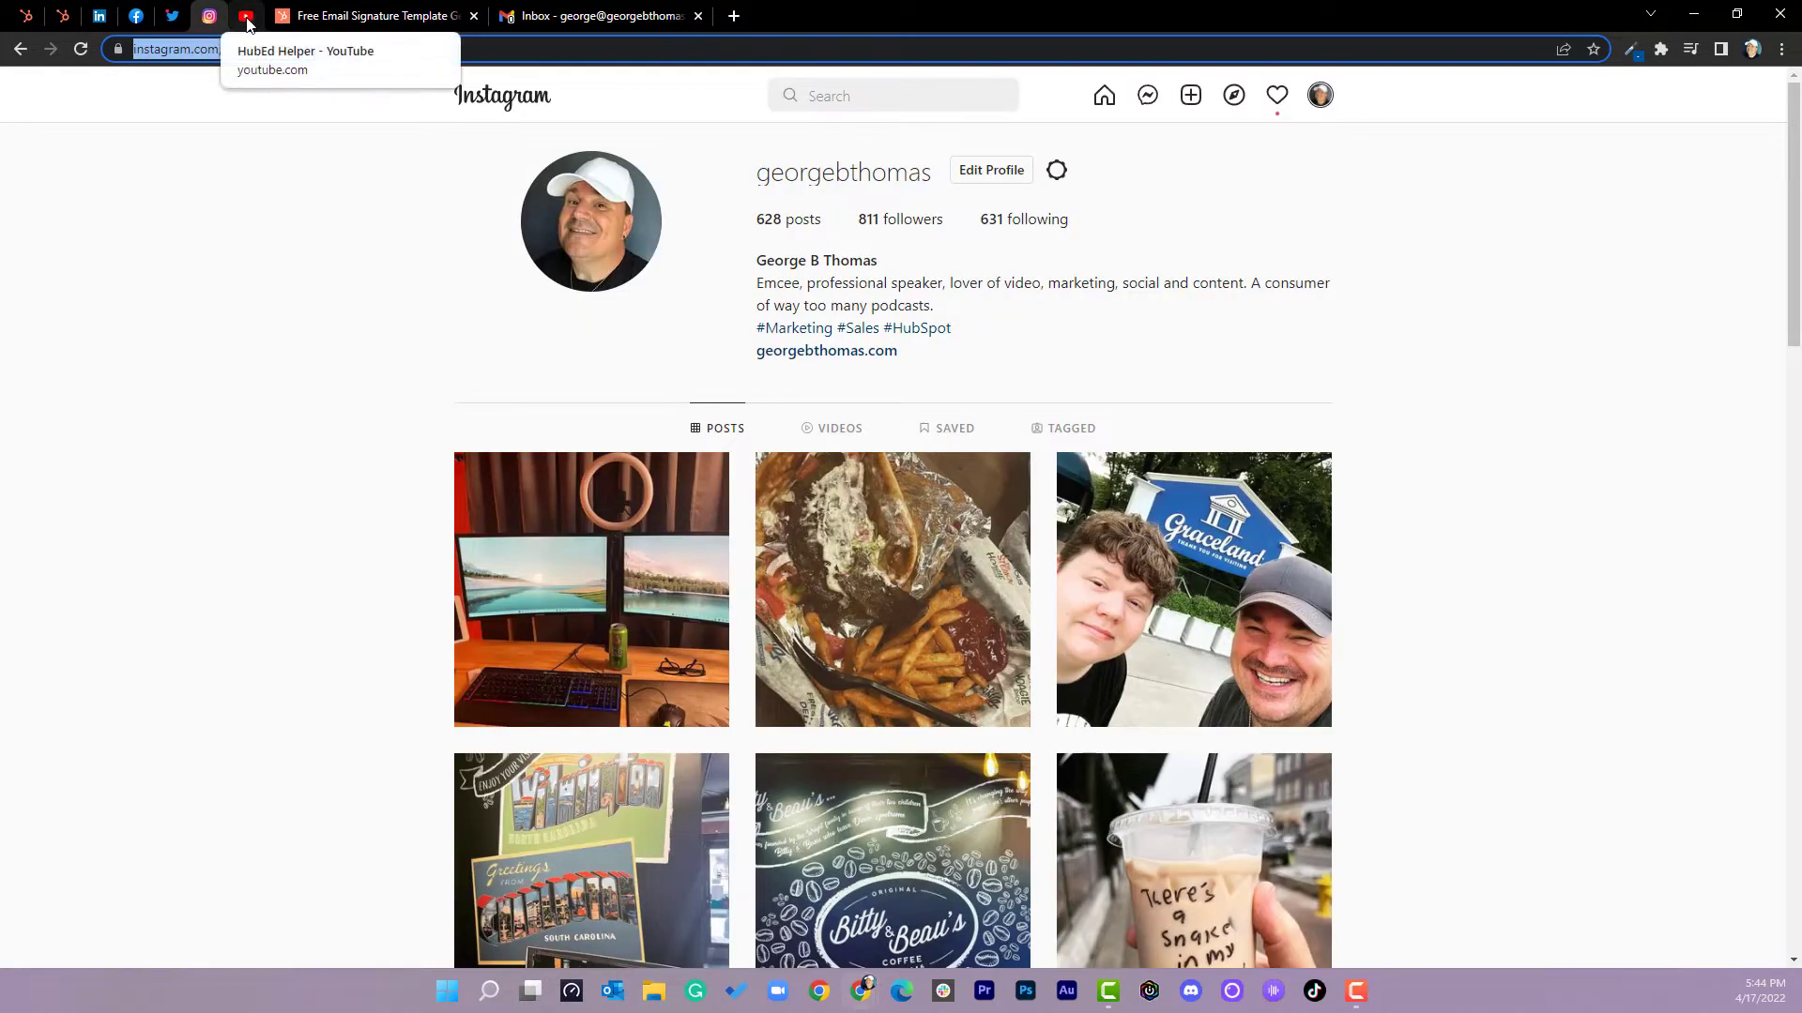
left_click(248, 20)
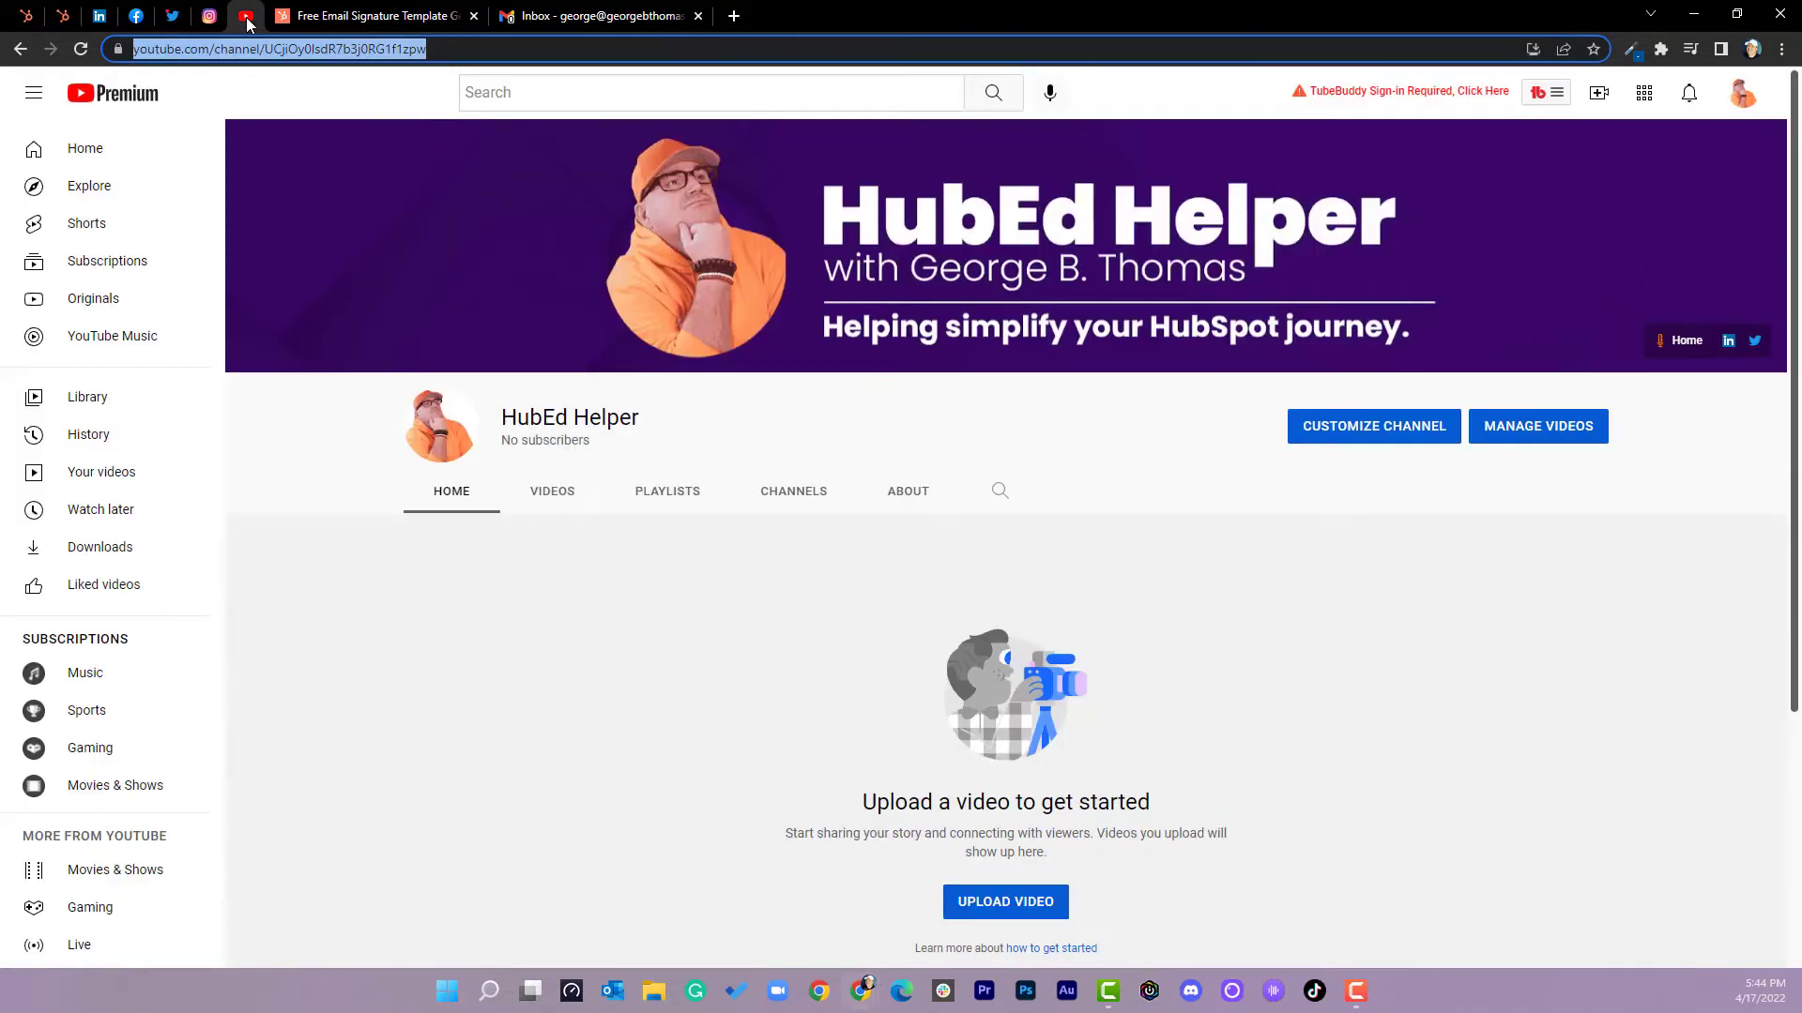
left_click(372, 22)
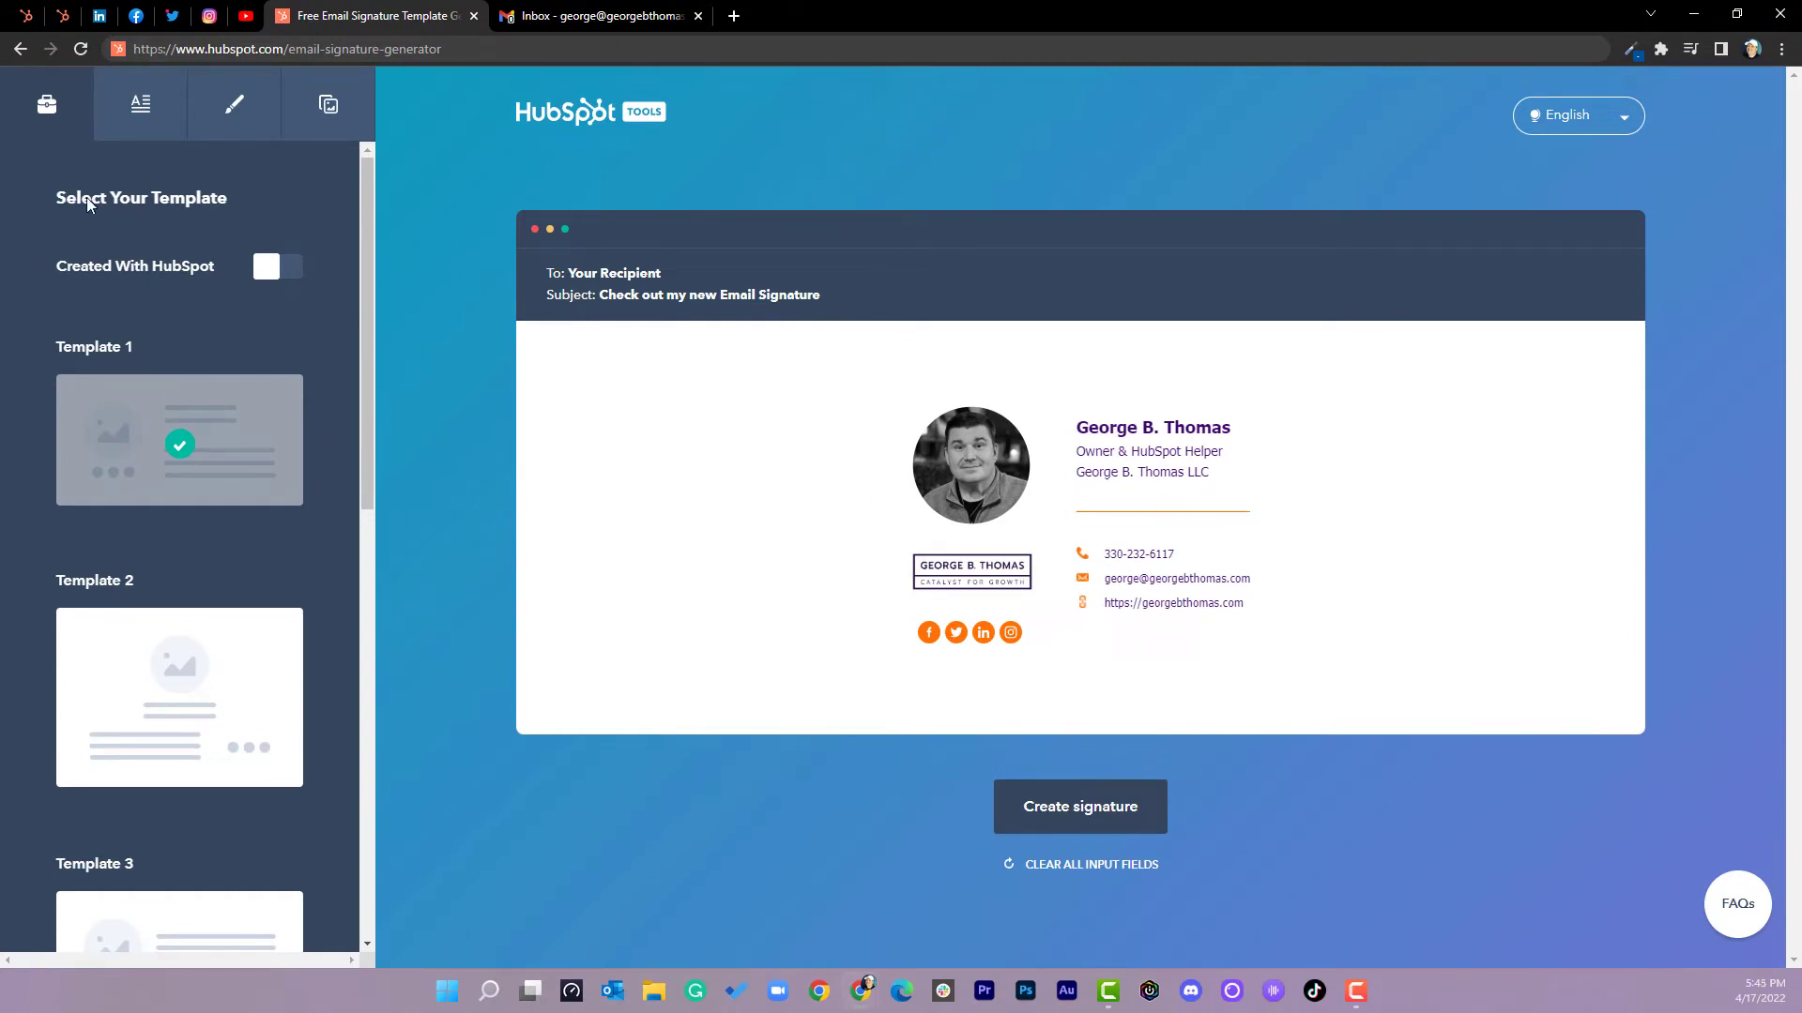
left_click(155, 123)
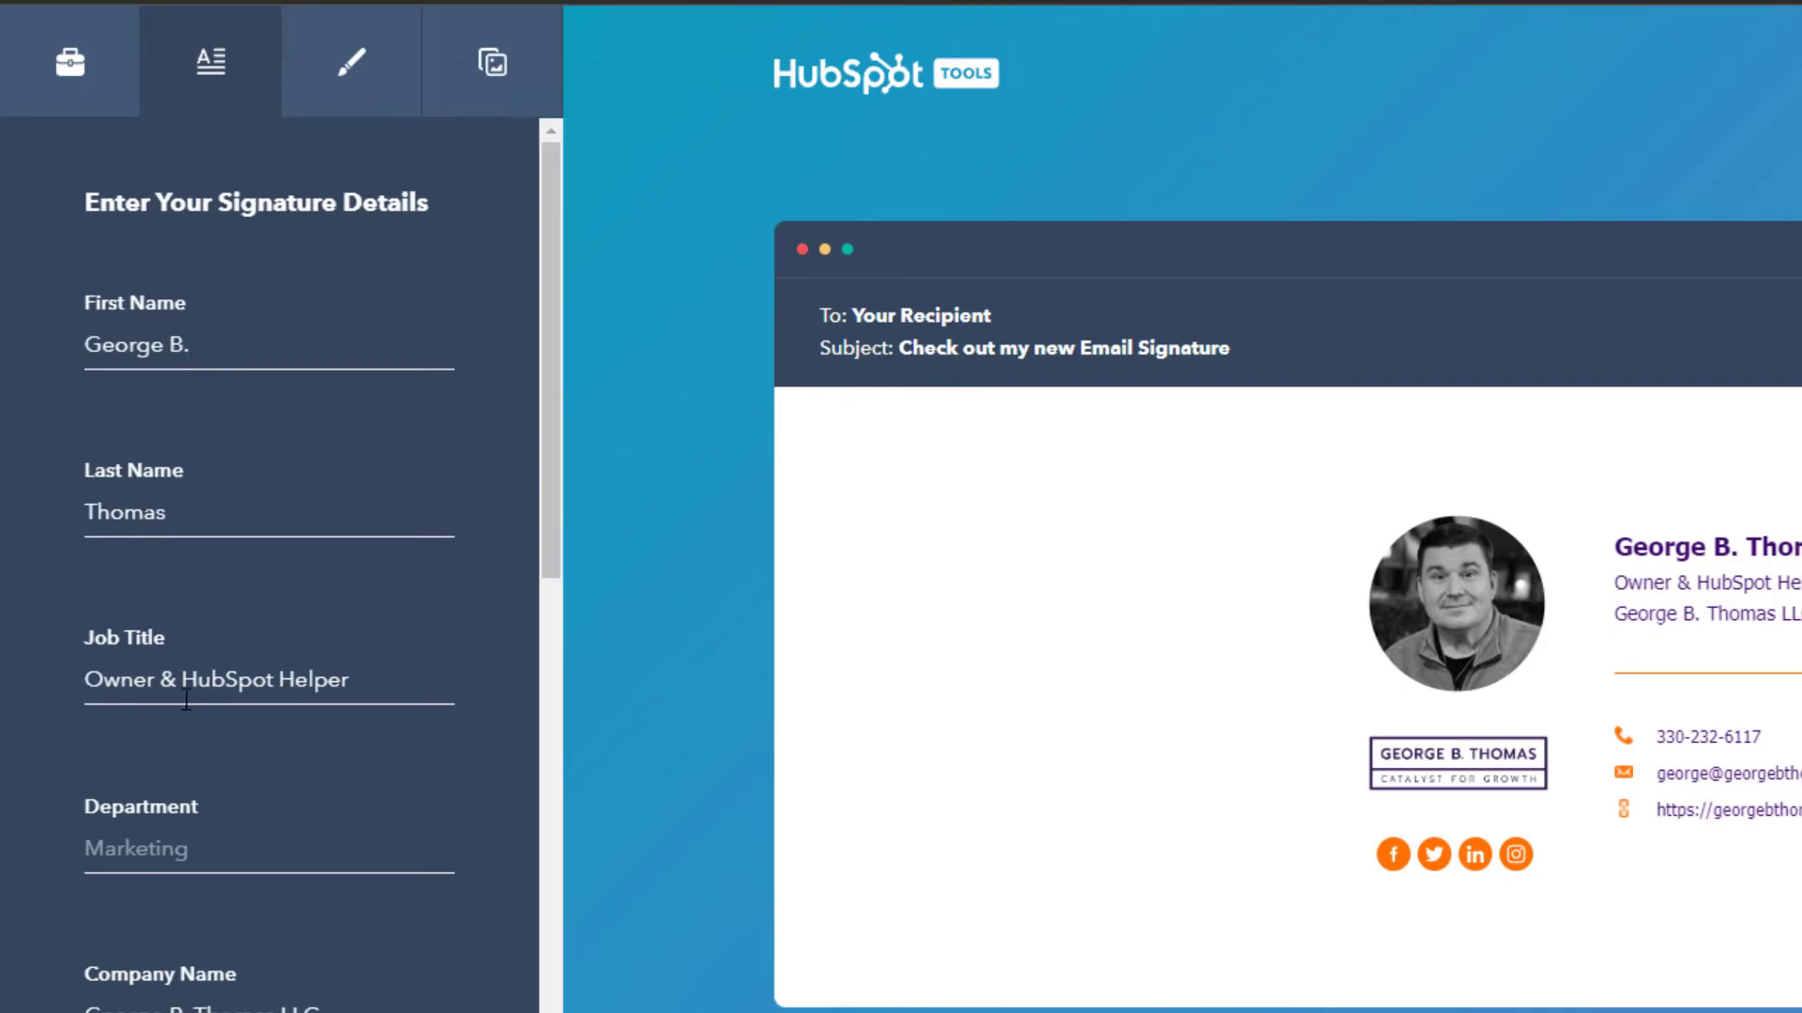
scroll(197, 690, "down", 3)
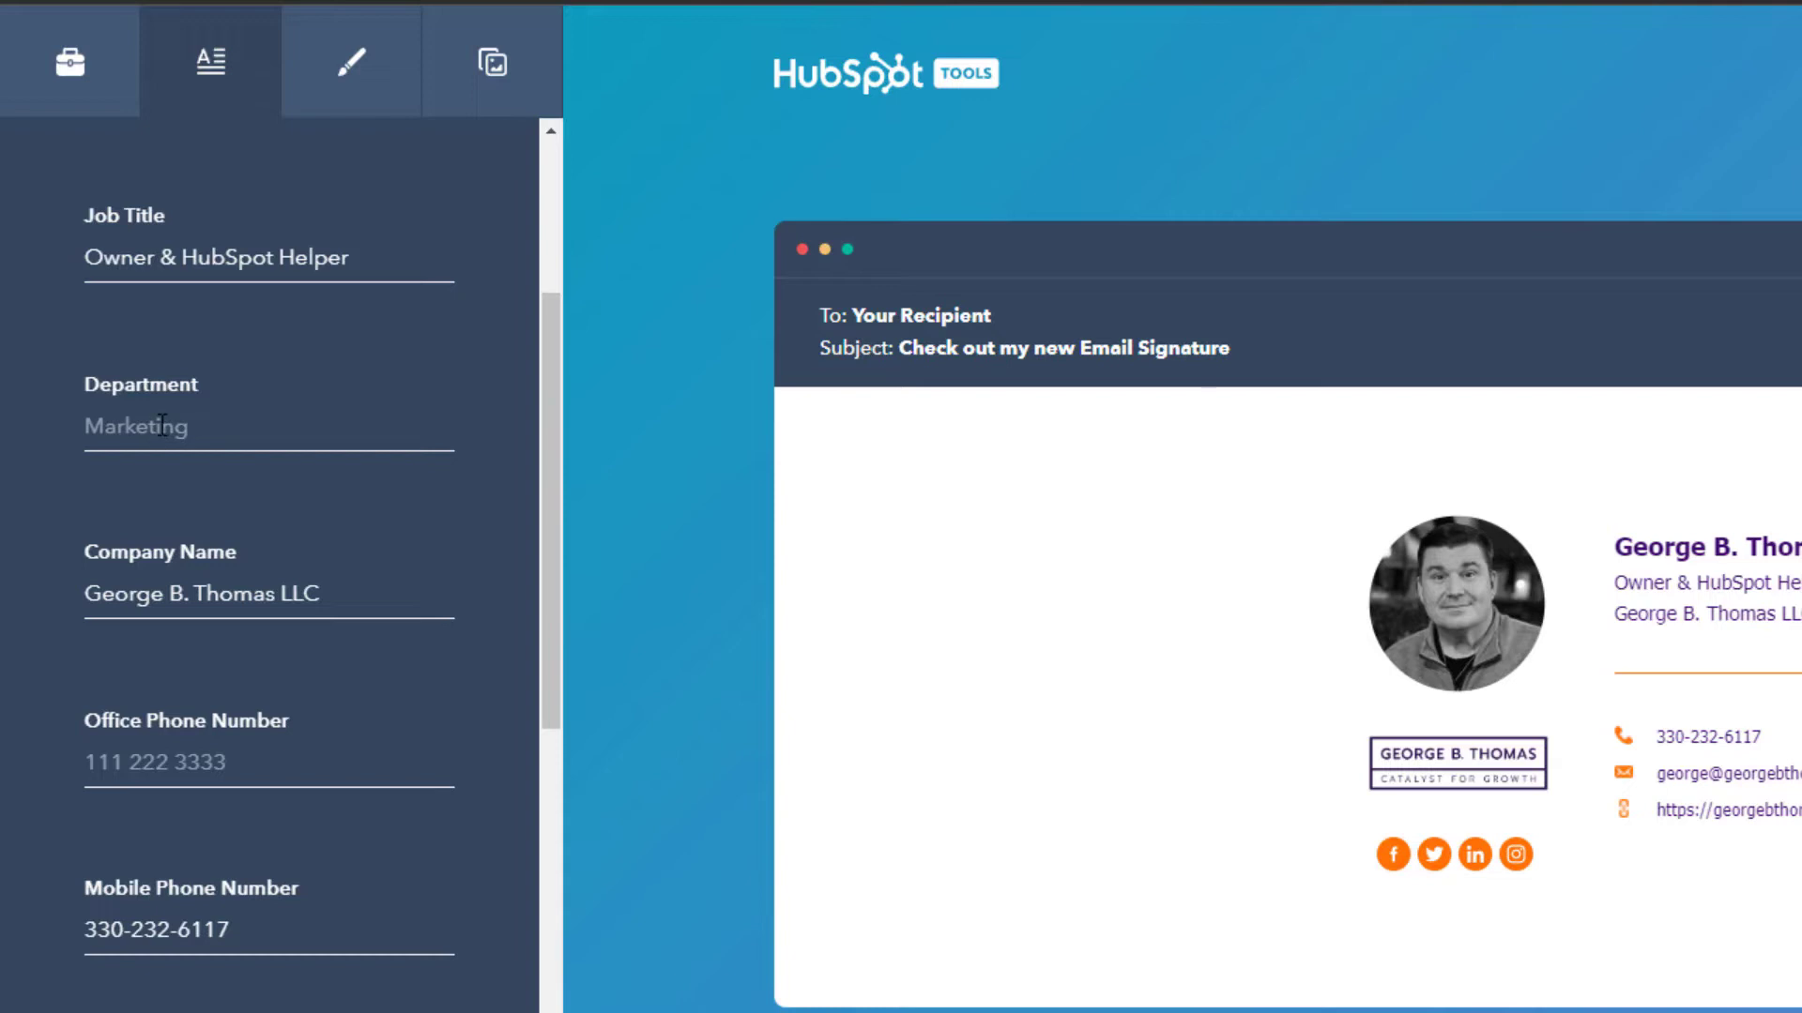
scroll(165, 425, "down", 3)
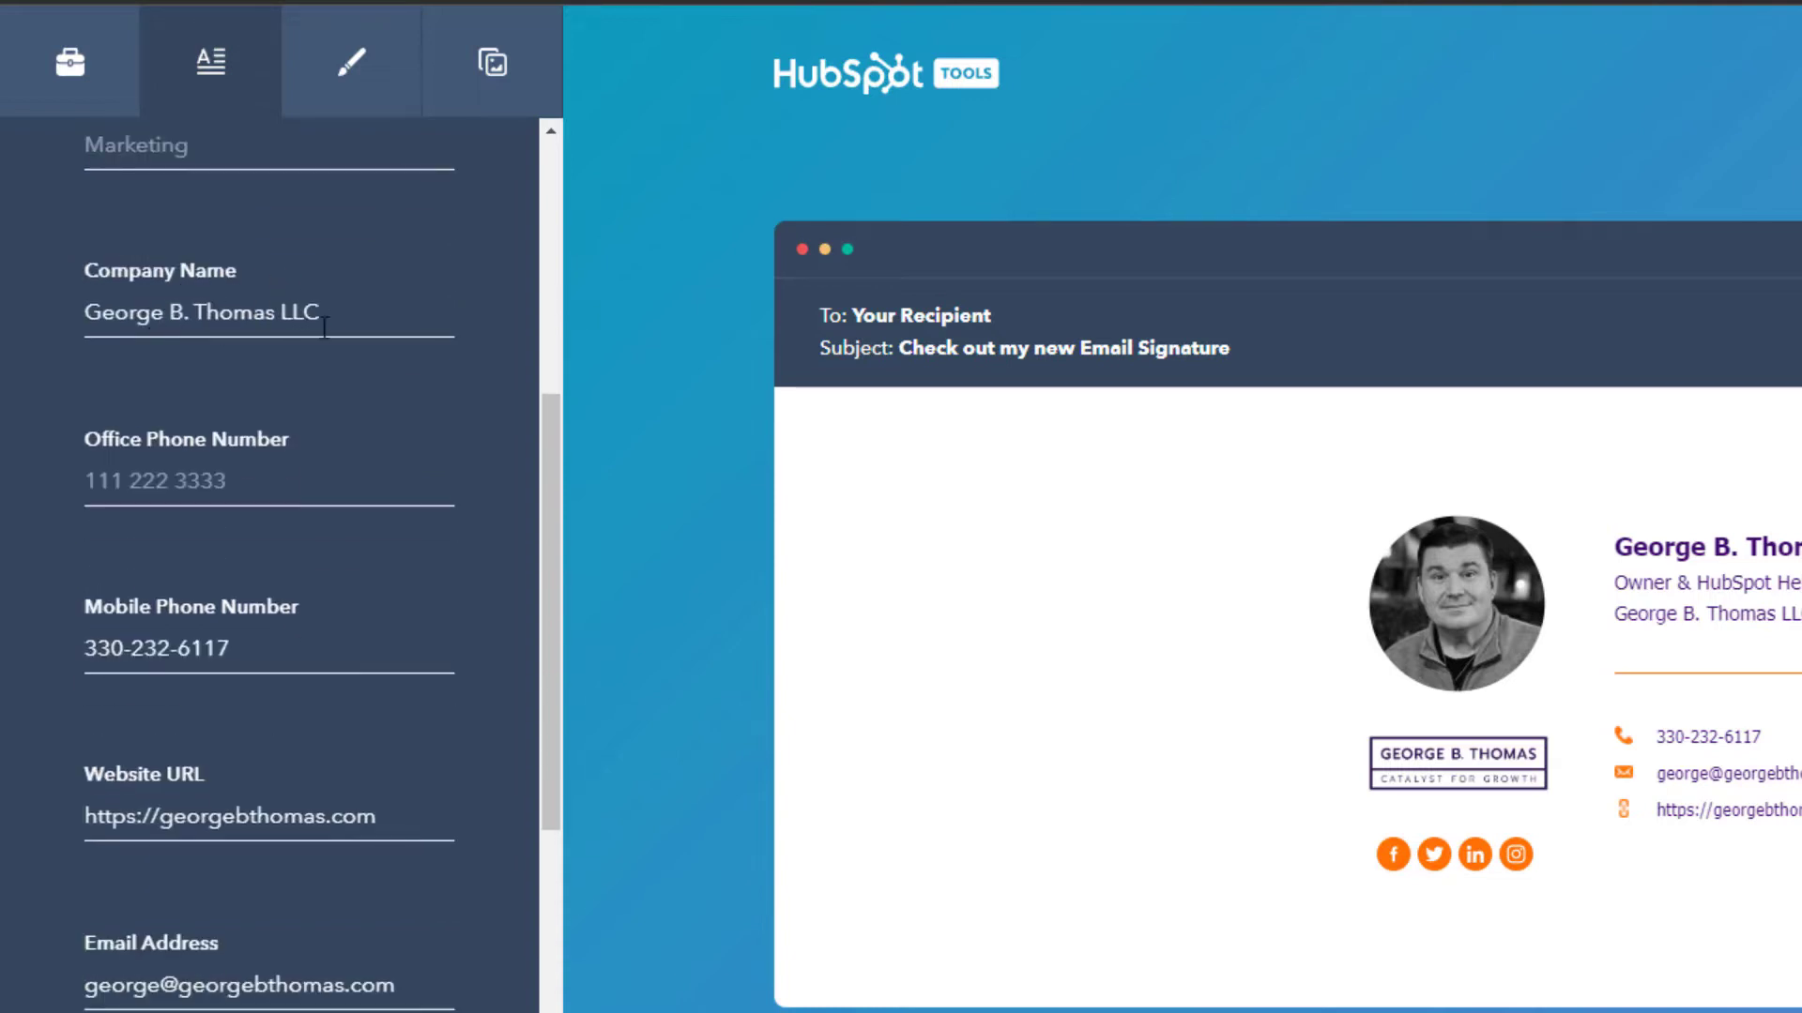
scroll(282, 378, "down", 3)
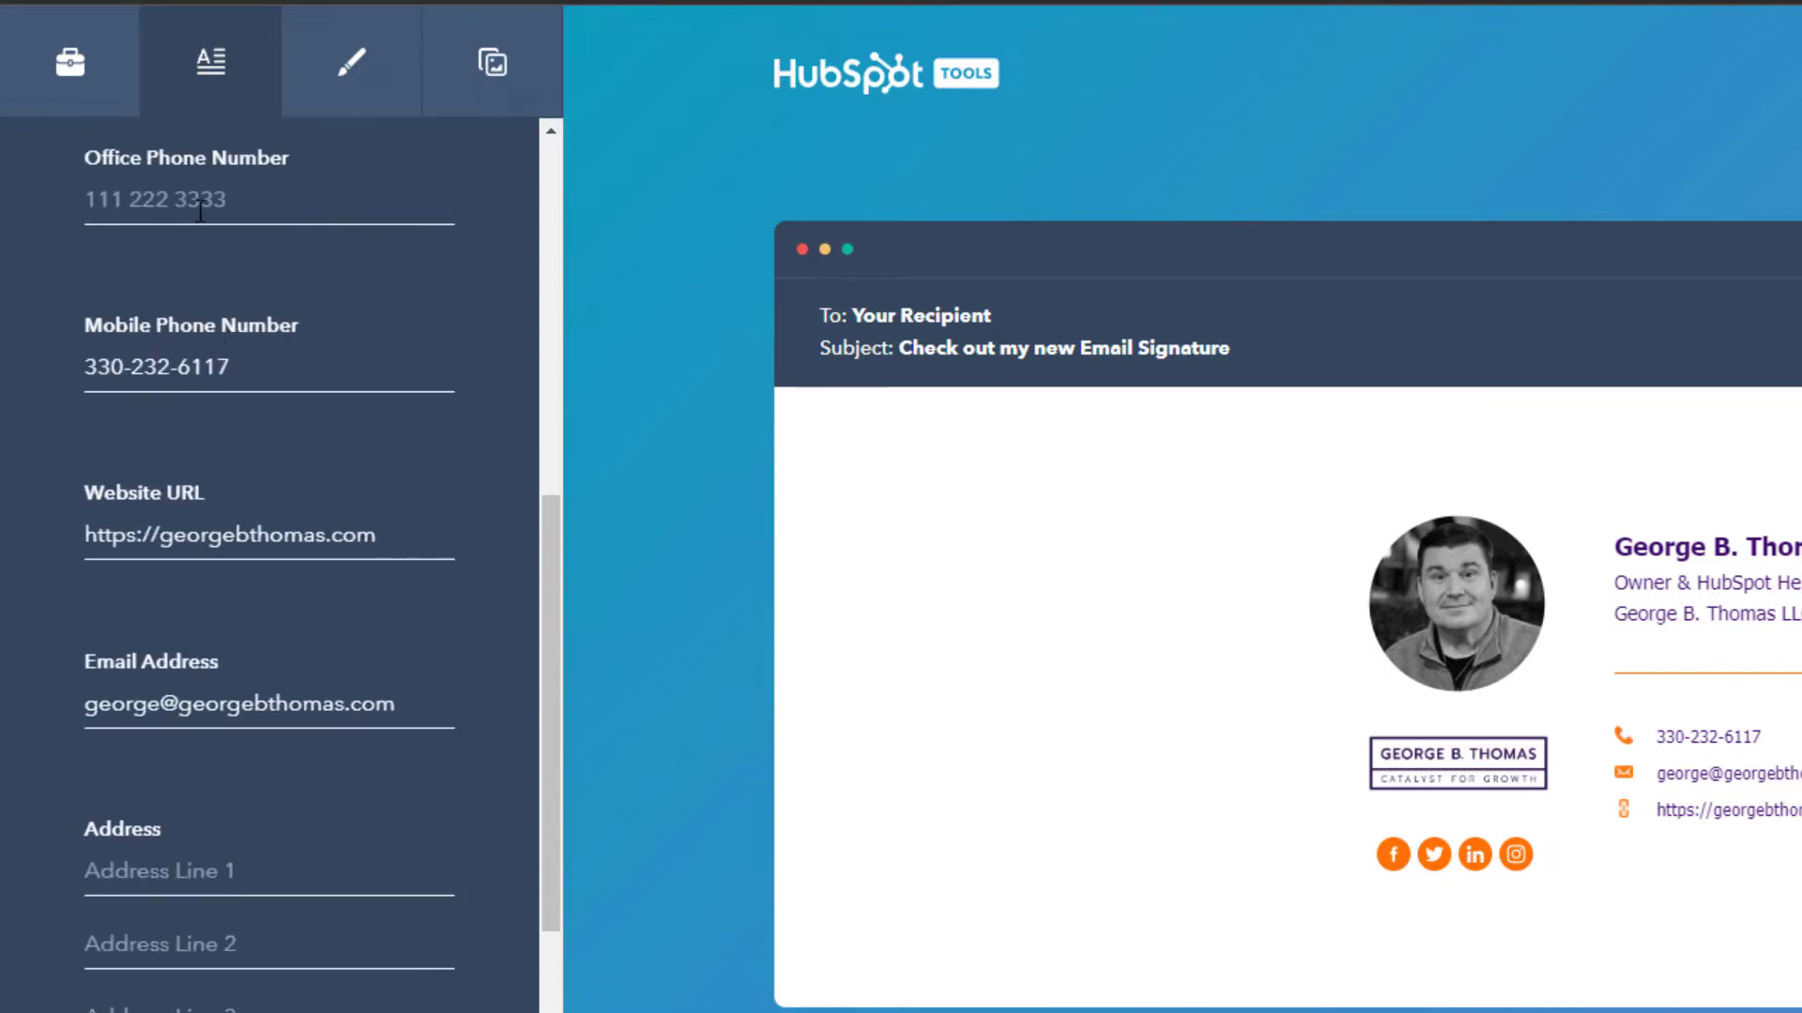
scroll(185, 466, "down", 2)
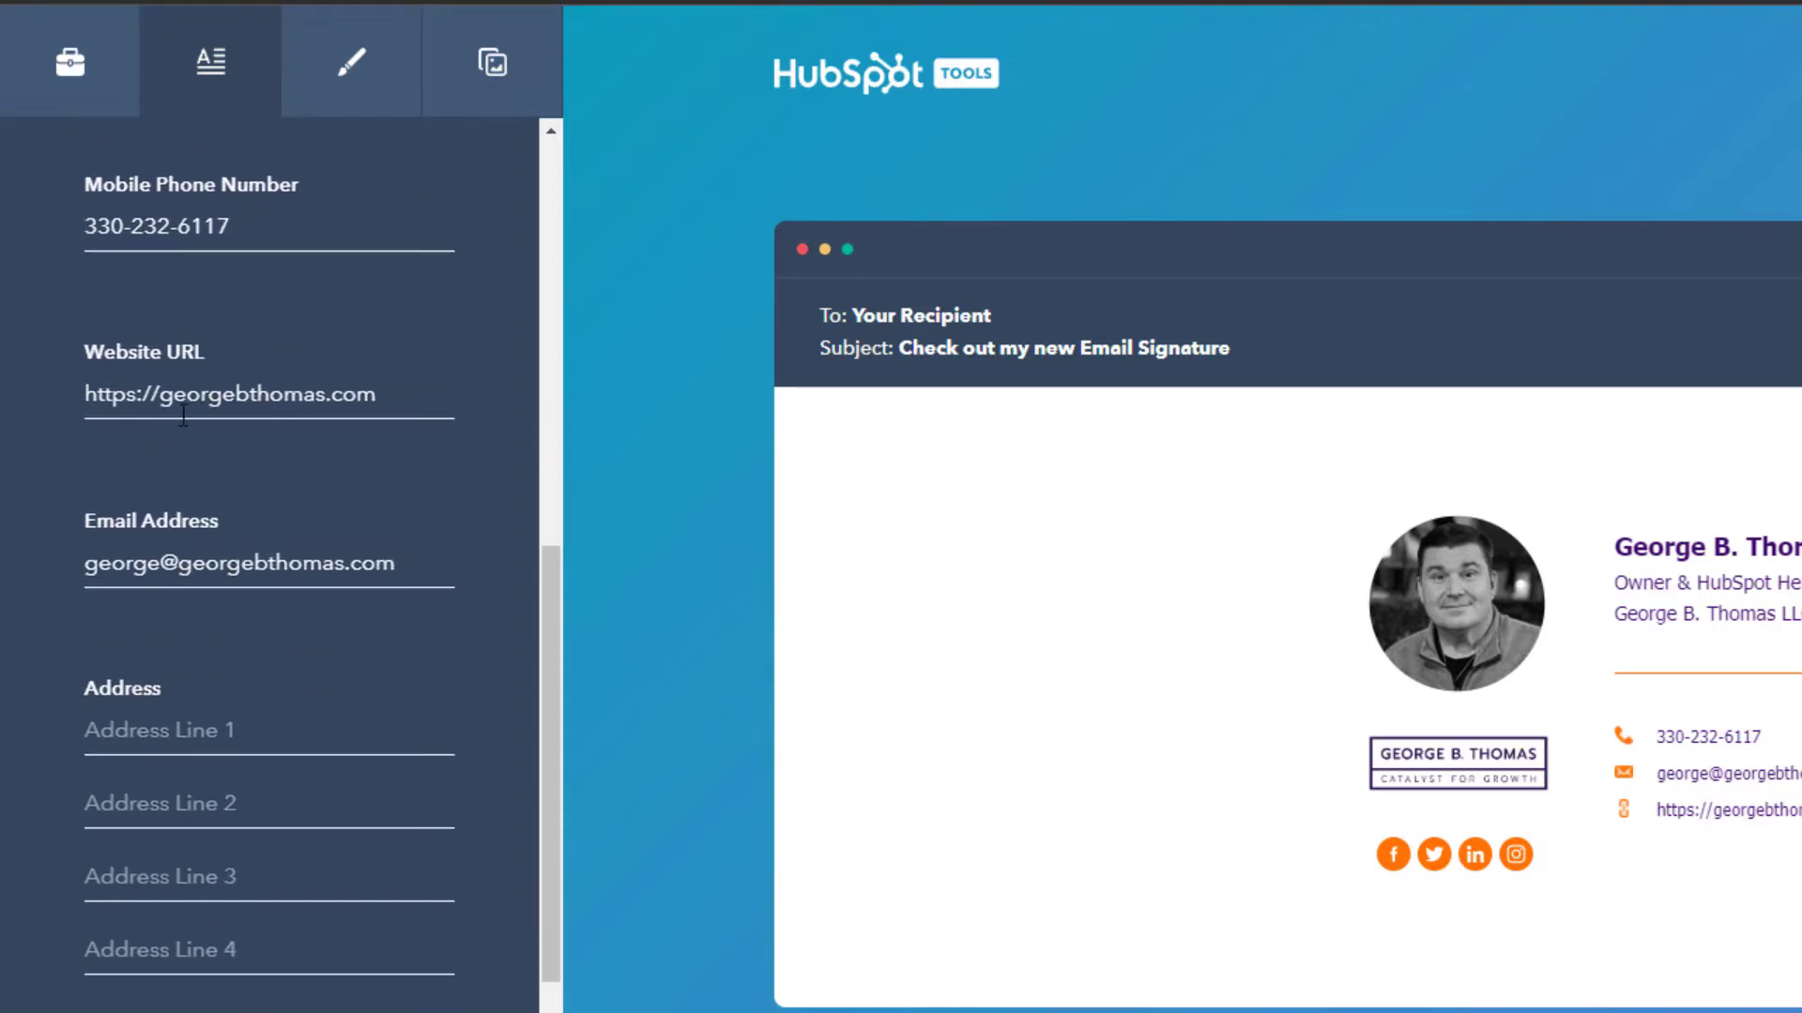
scroll(217, 441, "down", 3)
scroll(244, 226, "down", 3)
scroll(160, 390, "up", 3)
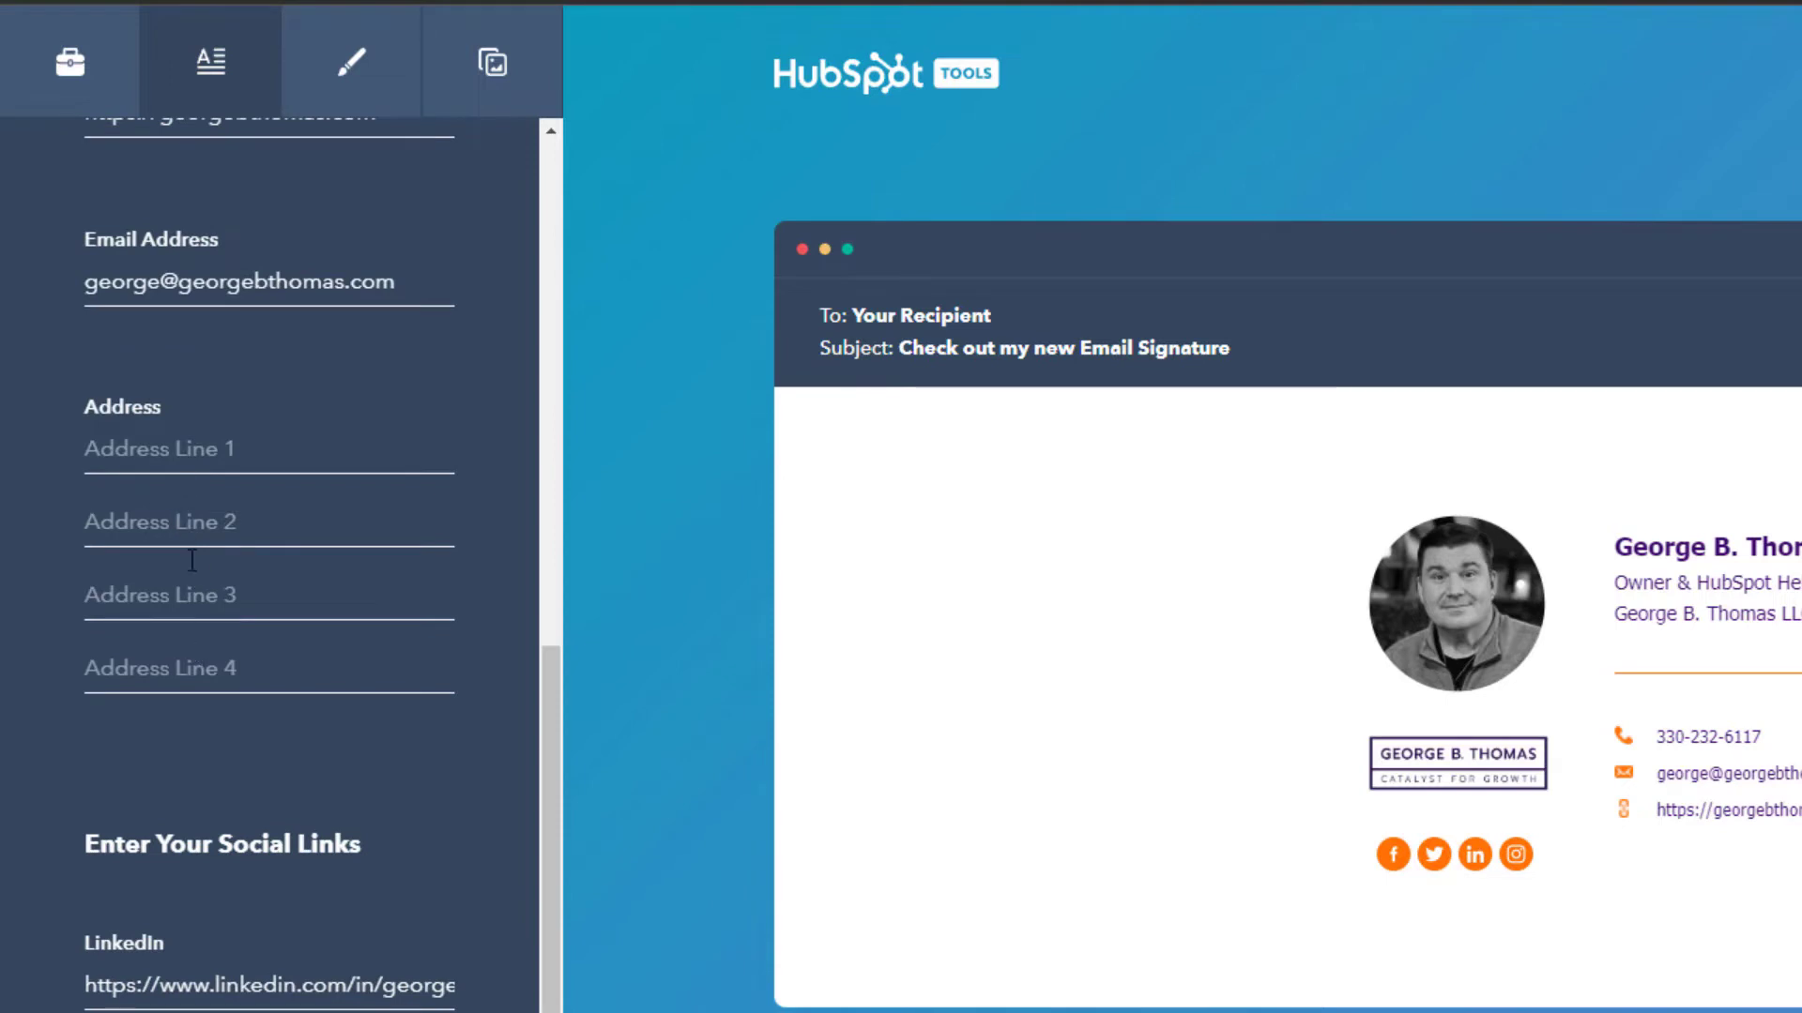
scroll(189, 563, "down", 9)
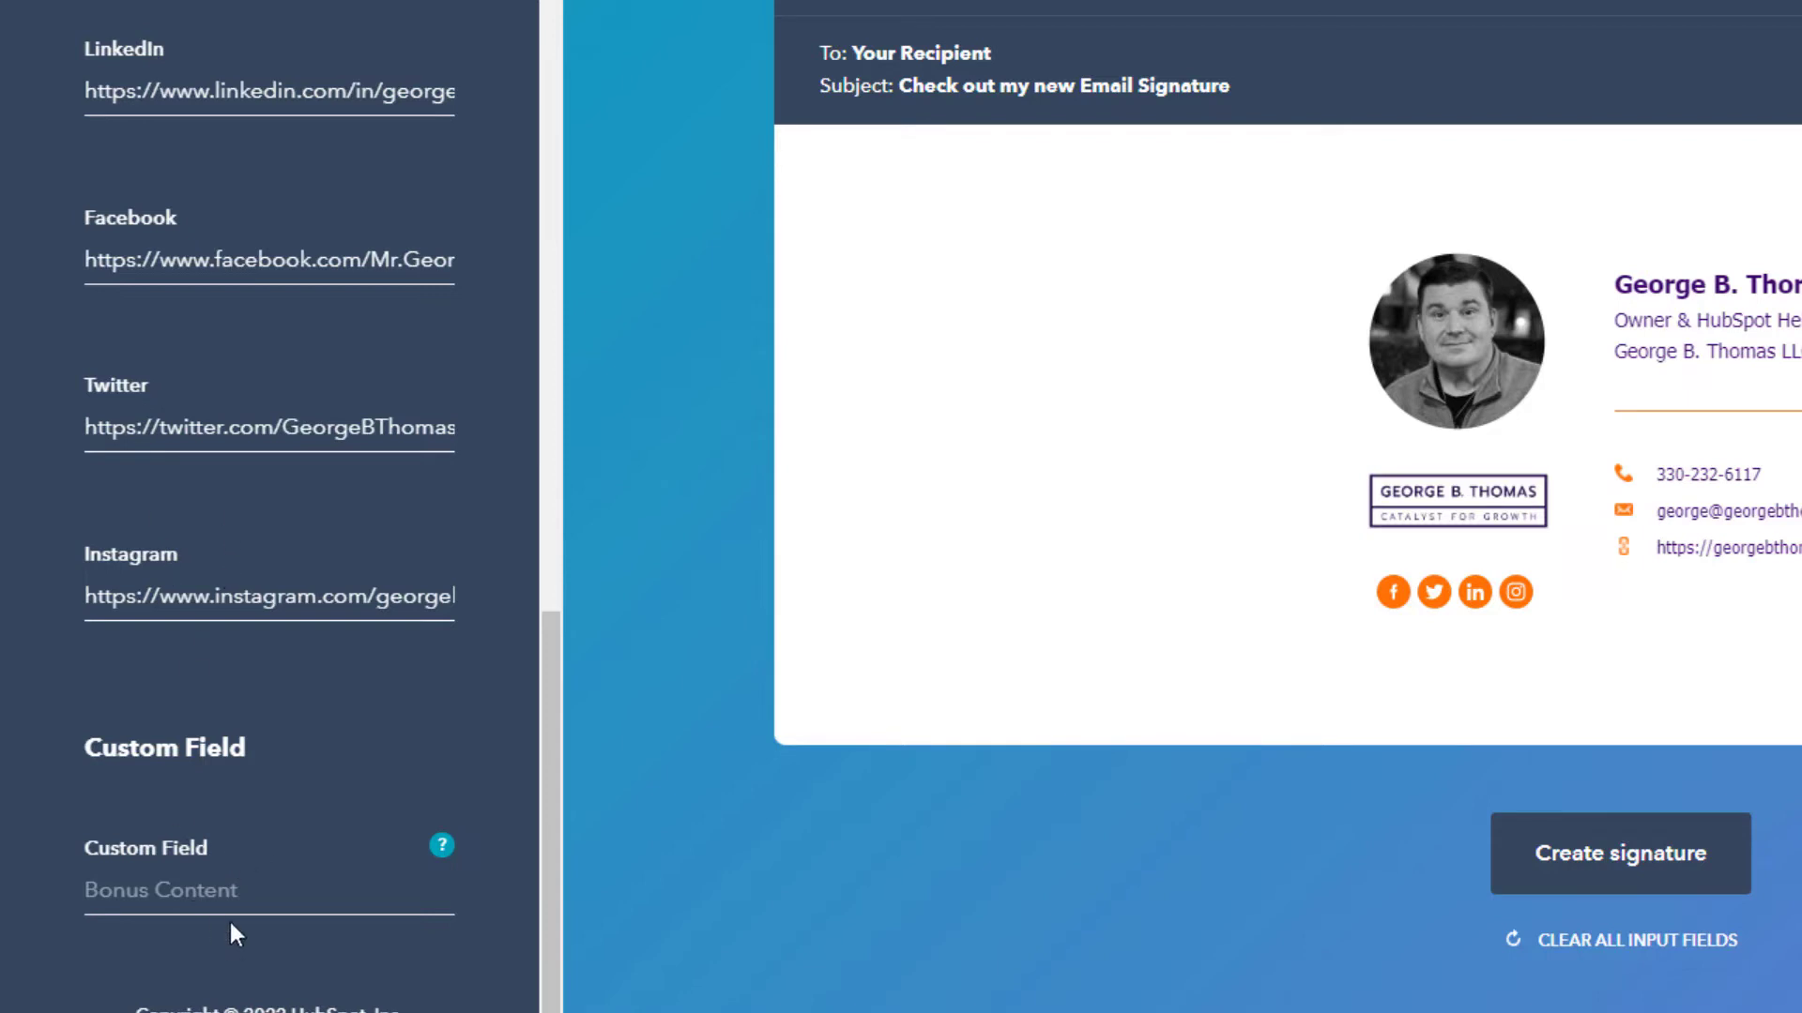
mouse_move(440, 847)
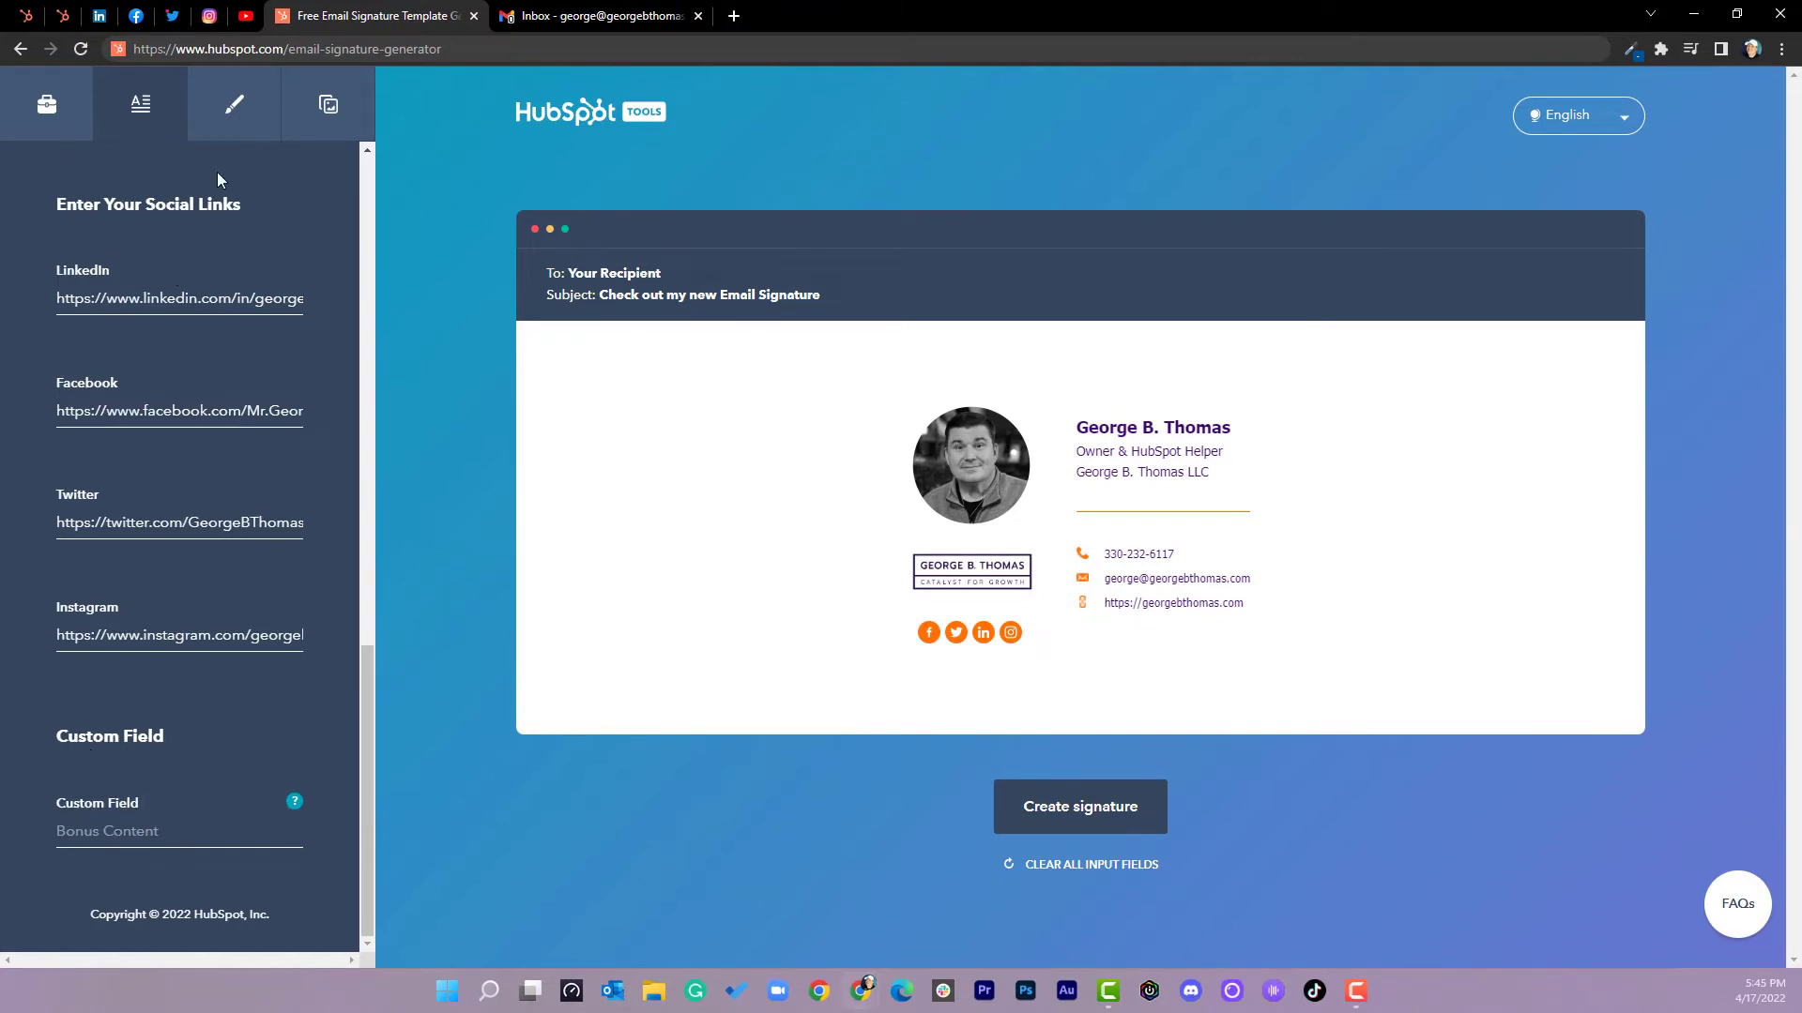
Step: Inspect the theme colour picker, font list and font size slider, keeping Tahoma at medium size
left_click(232, 131)
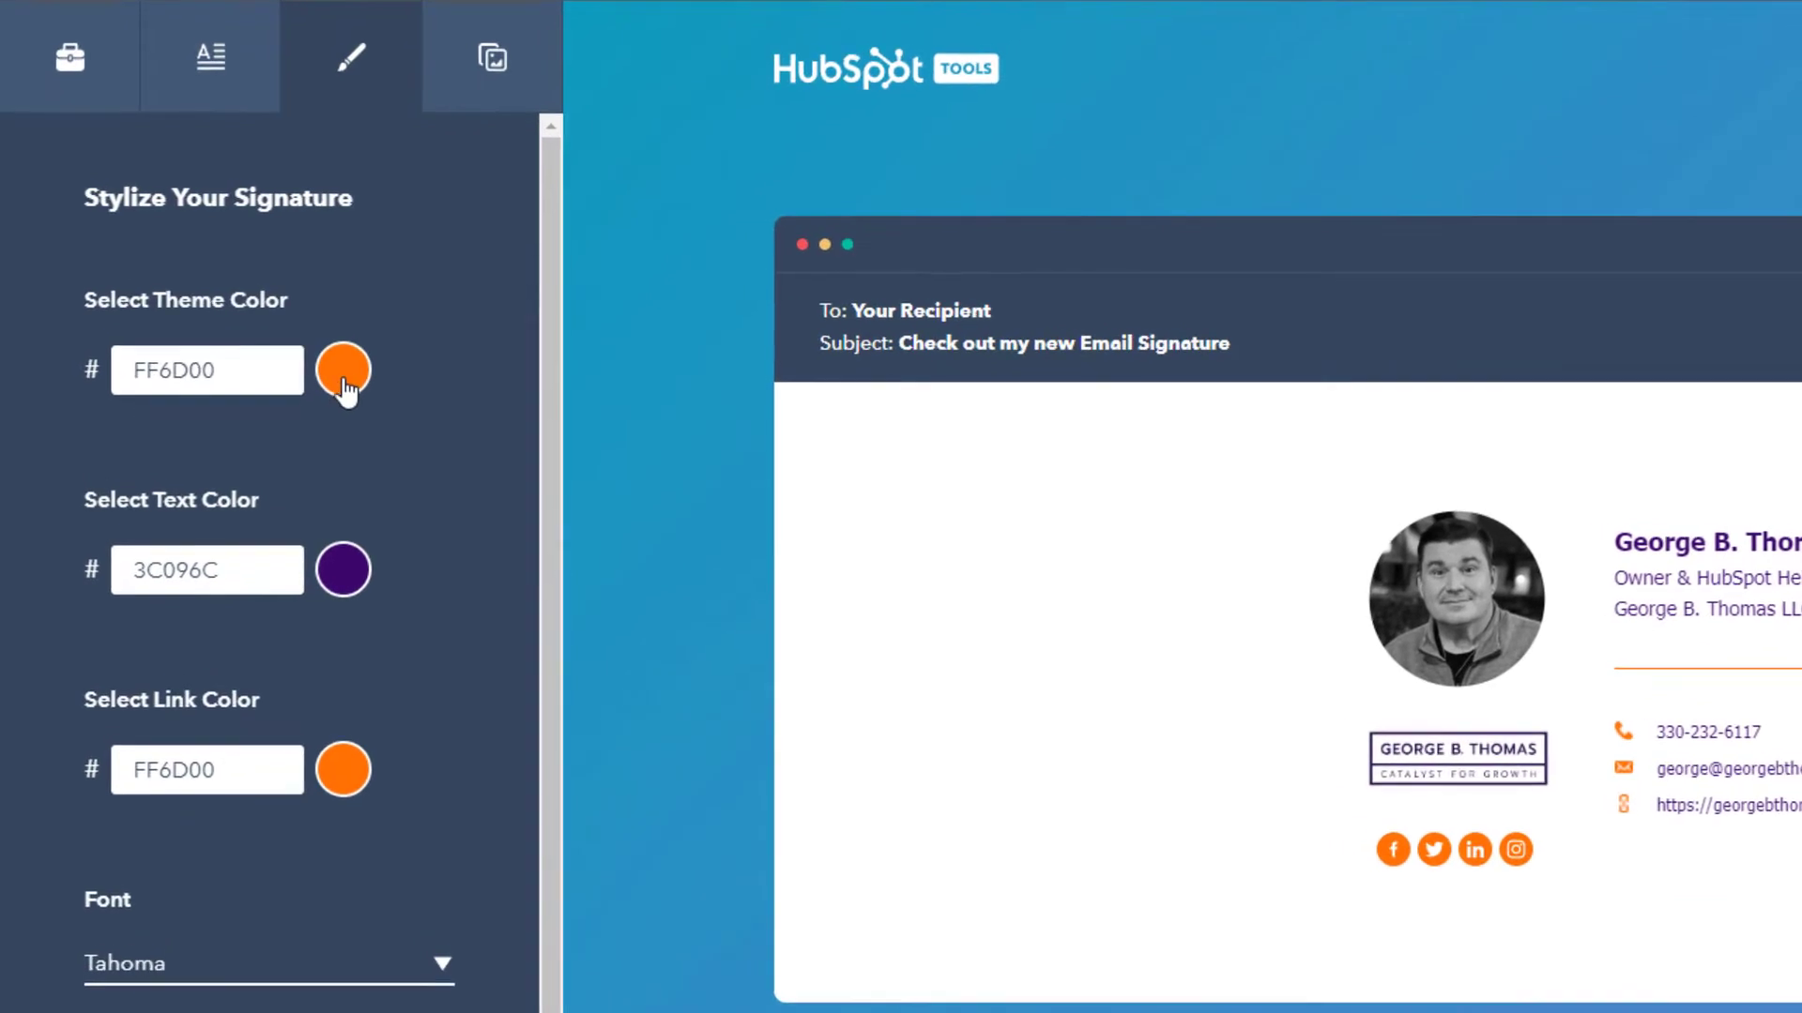
left_click(242, 319)
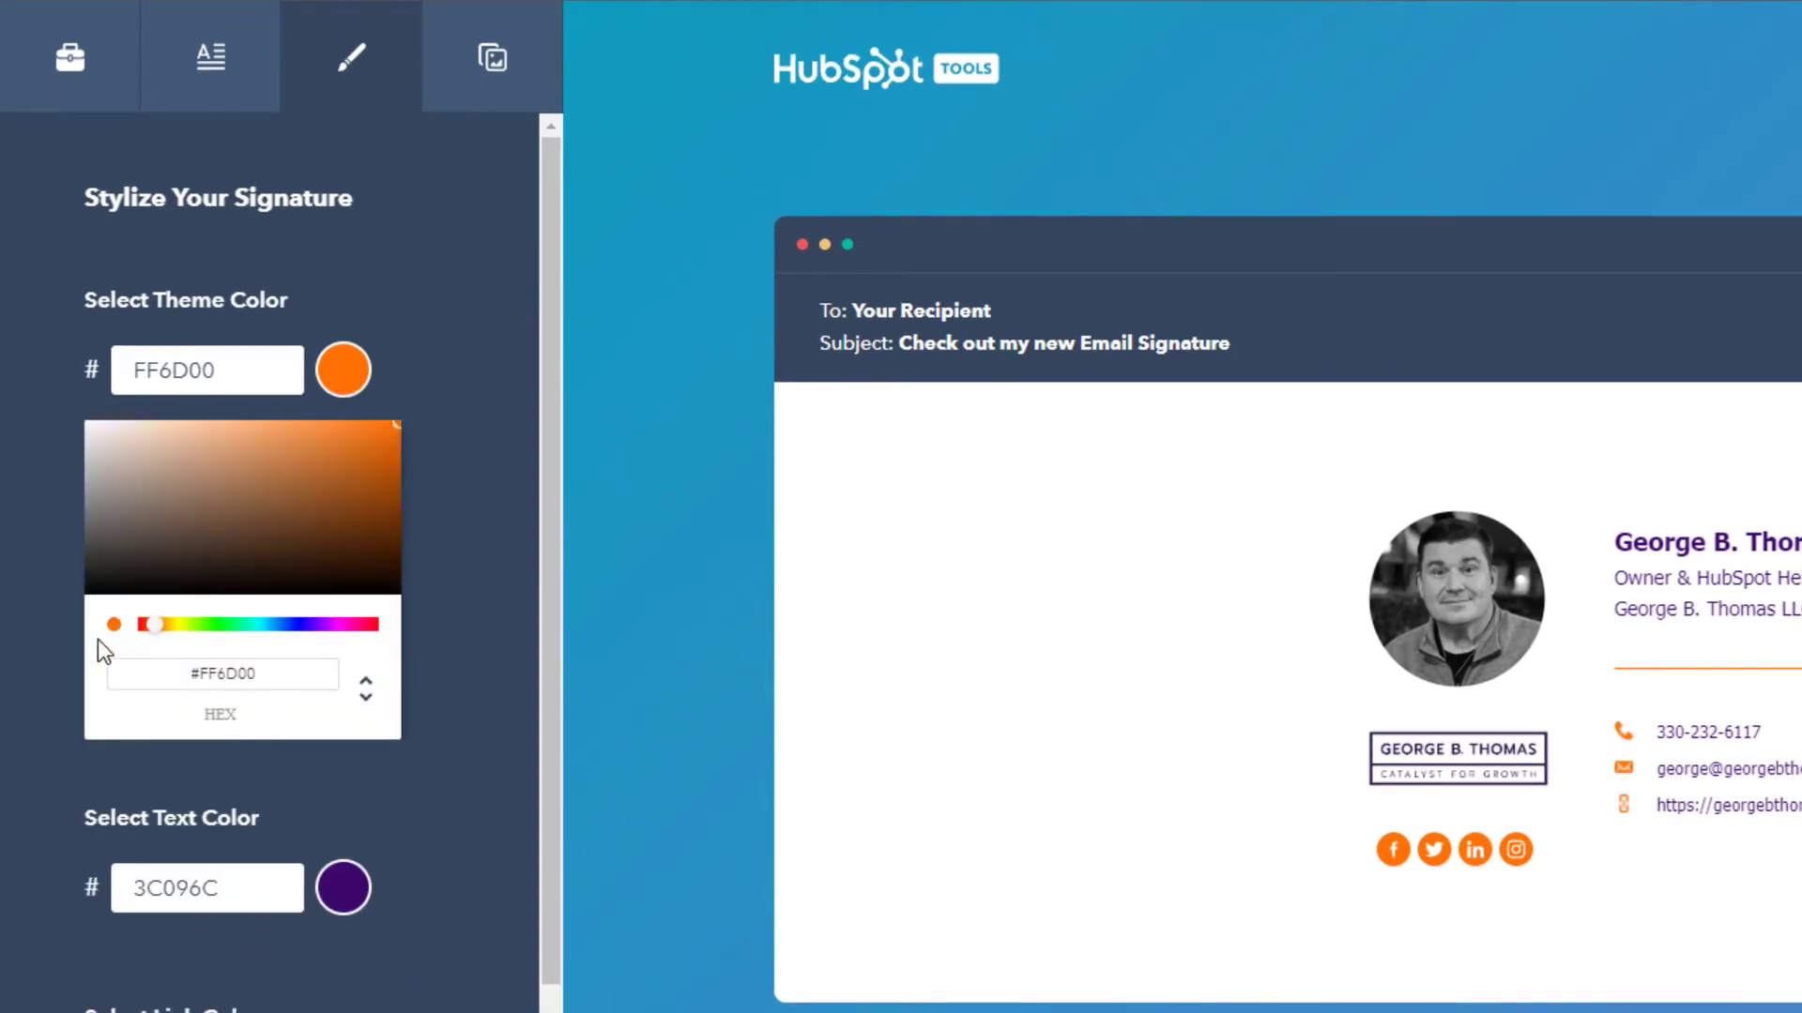
left_click(232, 366)
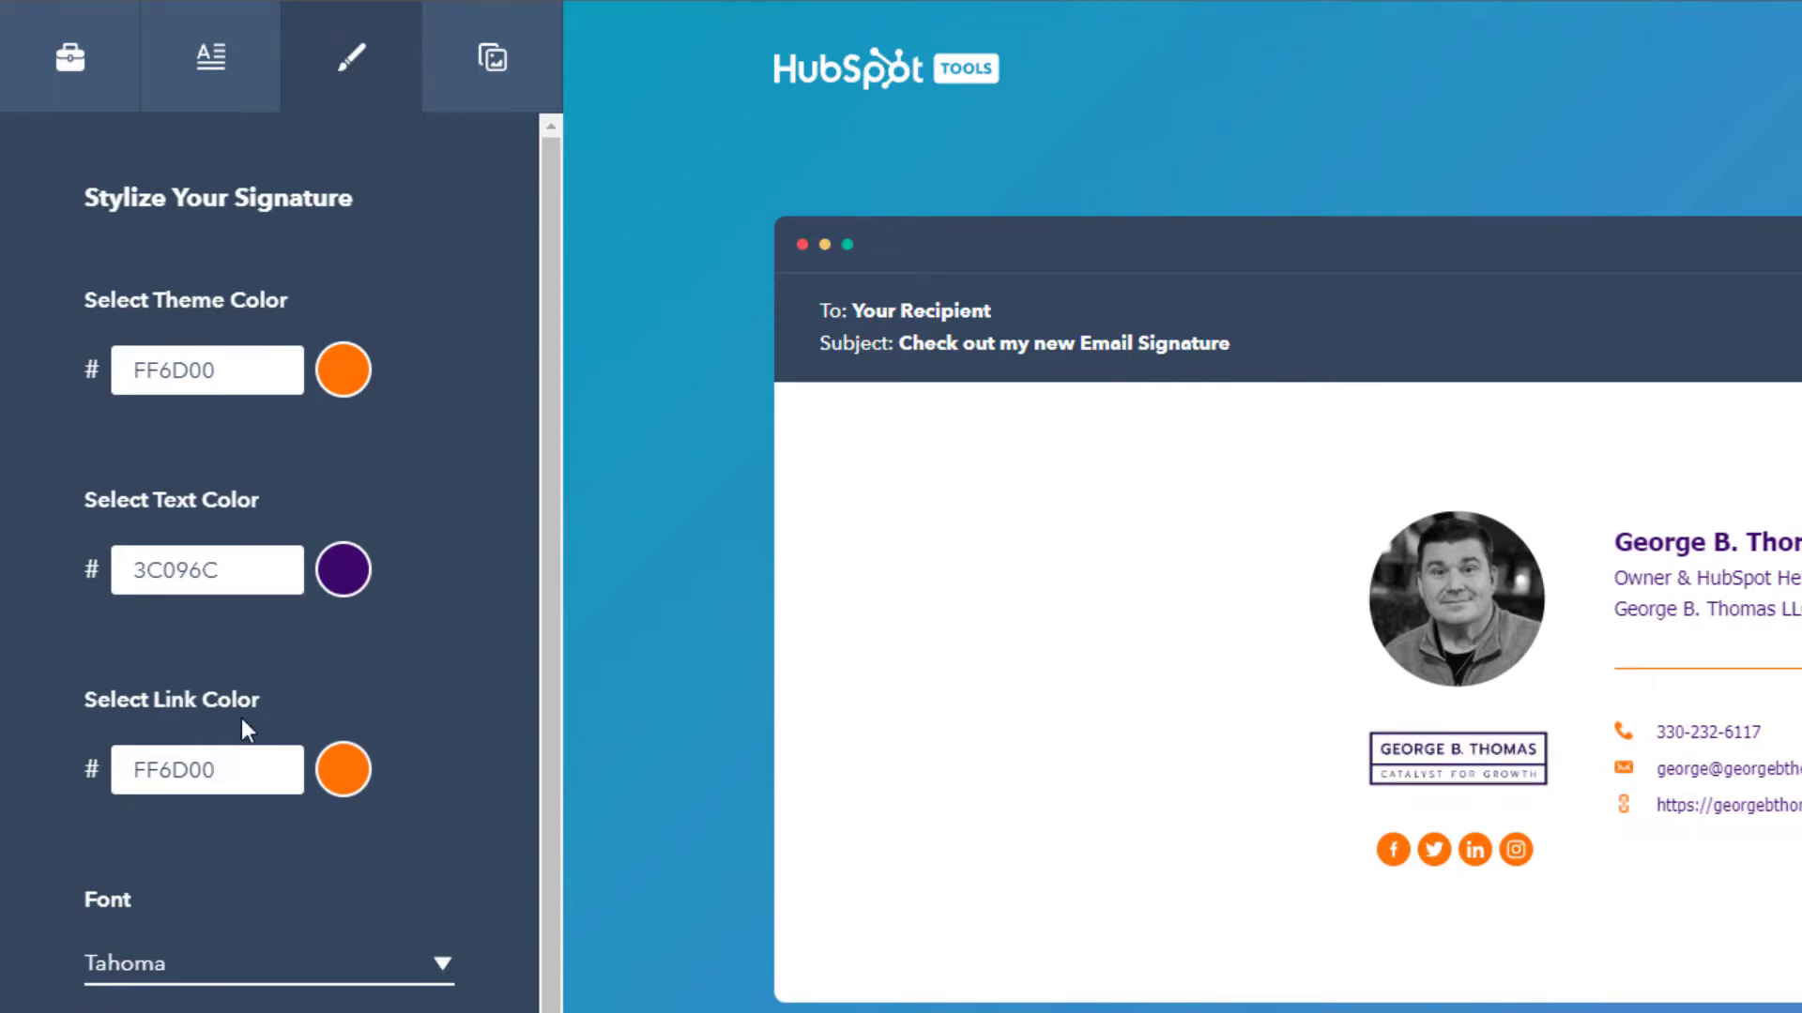
scroll(200, 504, "down", 4)
left_click(443, 629)
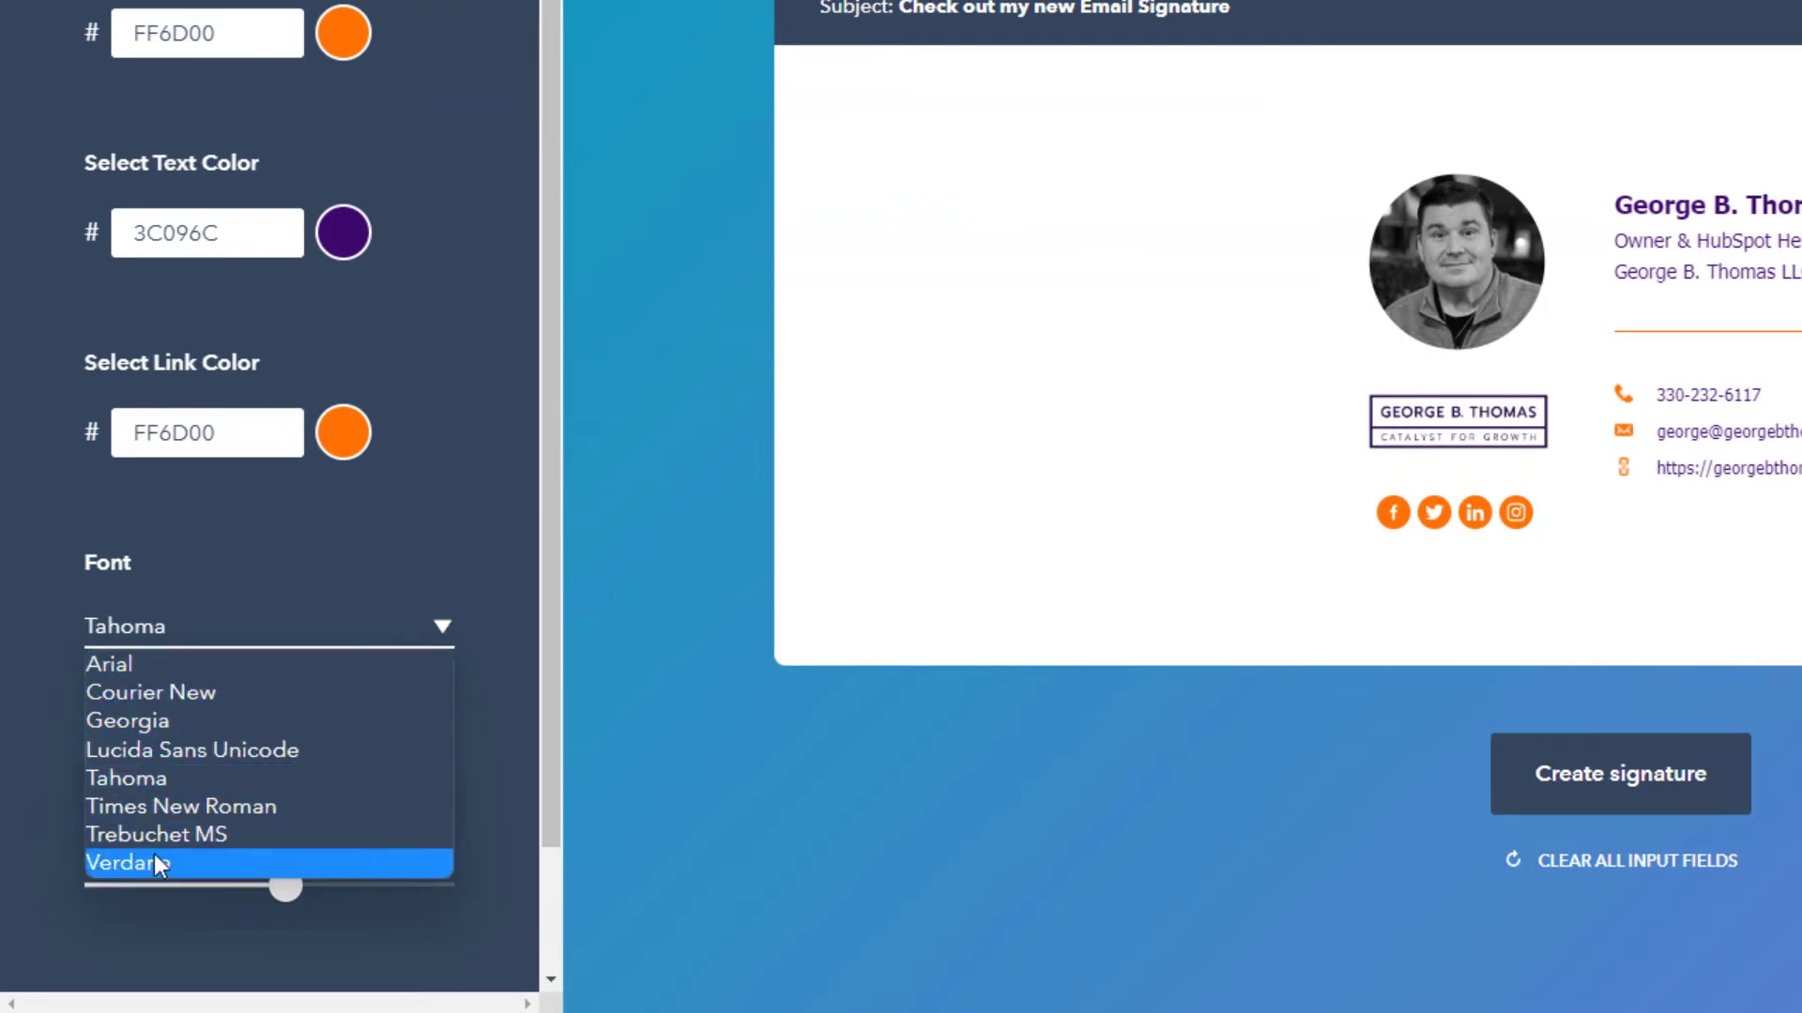
left_click(433, 526)
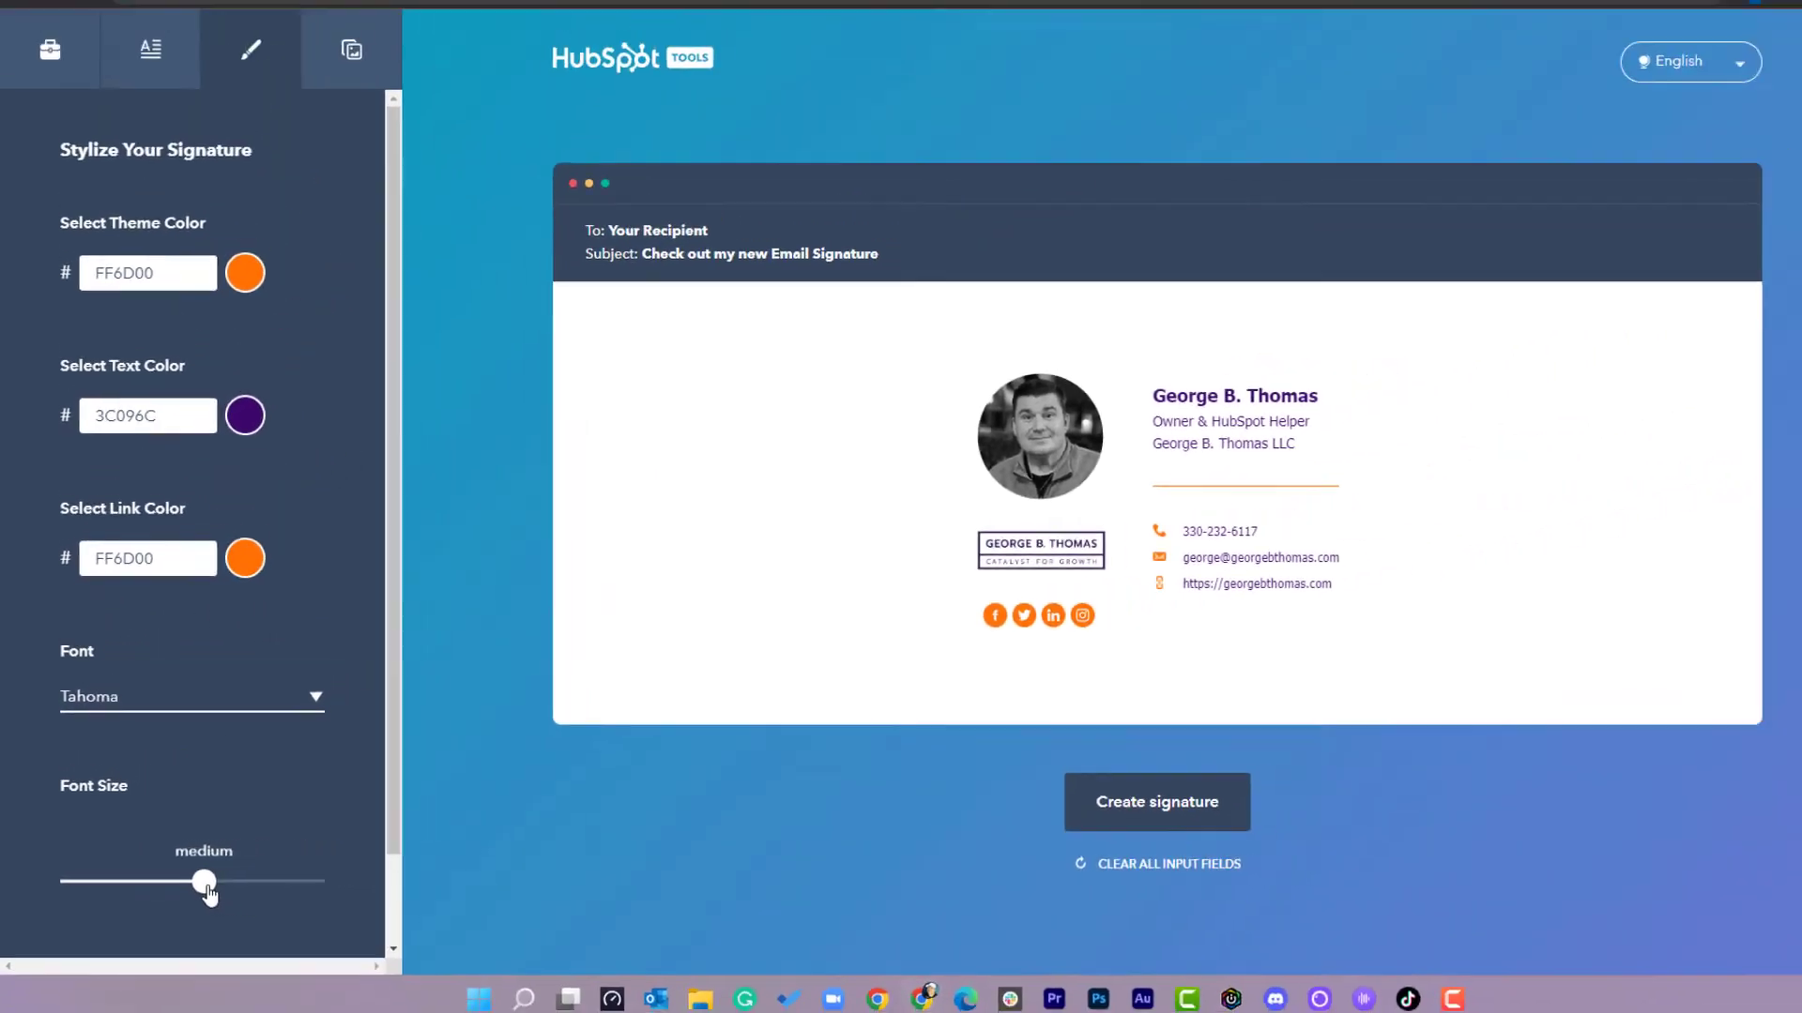
mouse_move(285, 885)
left_mouse_down()
mouse_move(152, 903)
mouse_move(292, 886)
mouse_move(161, 886)
left_mouse_up()
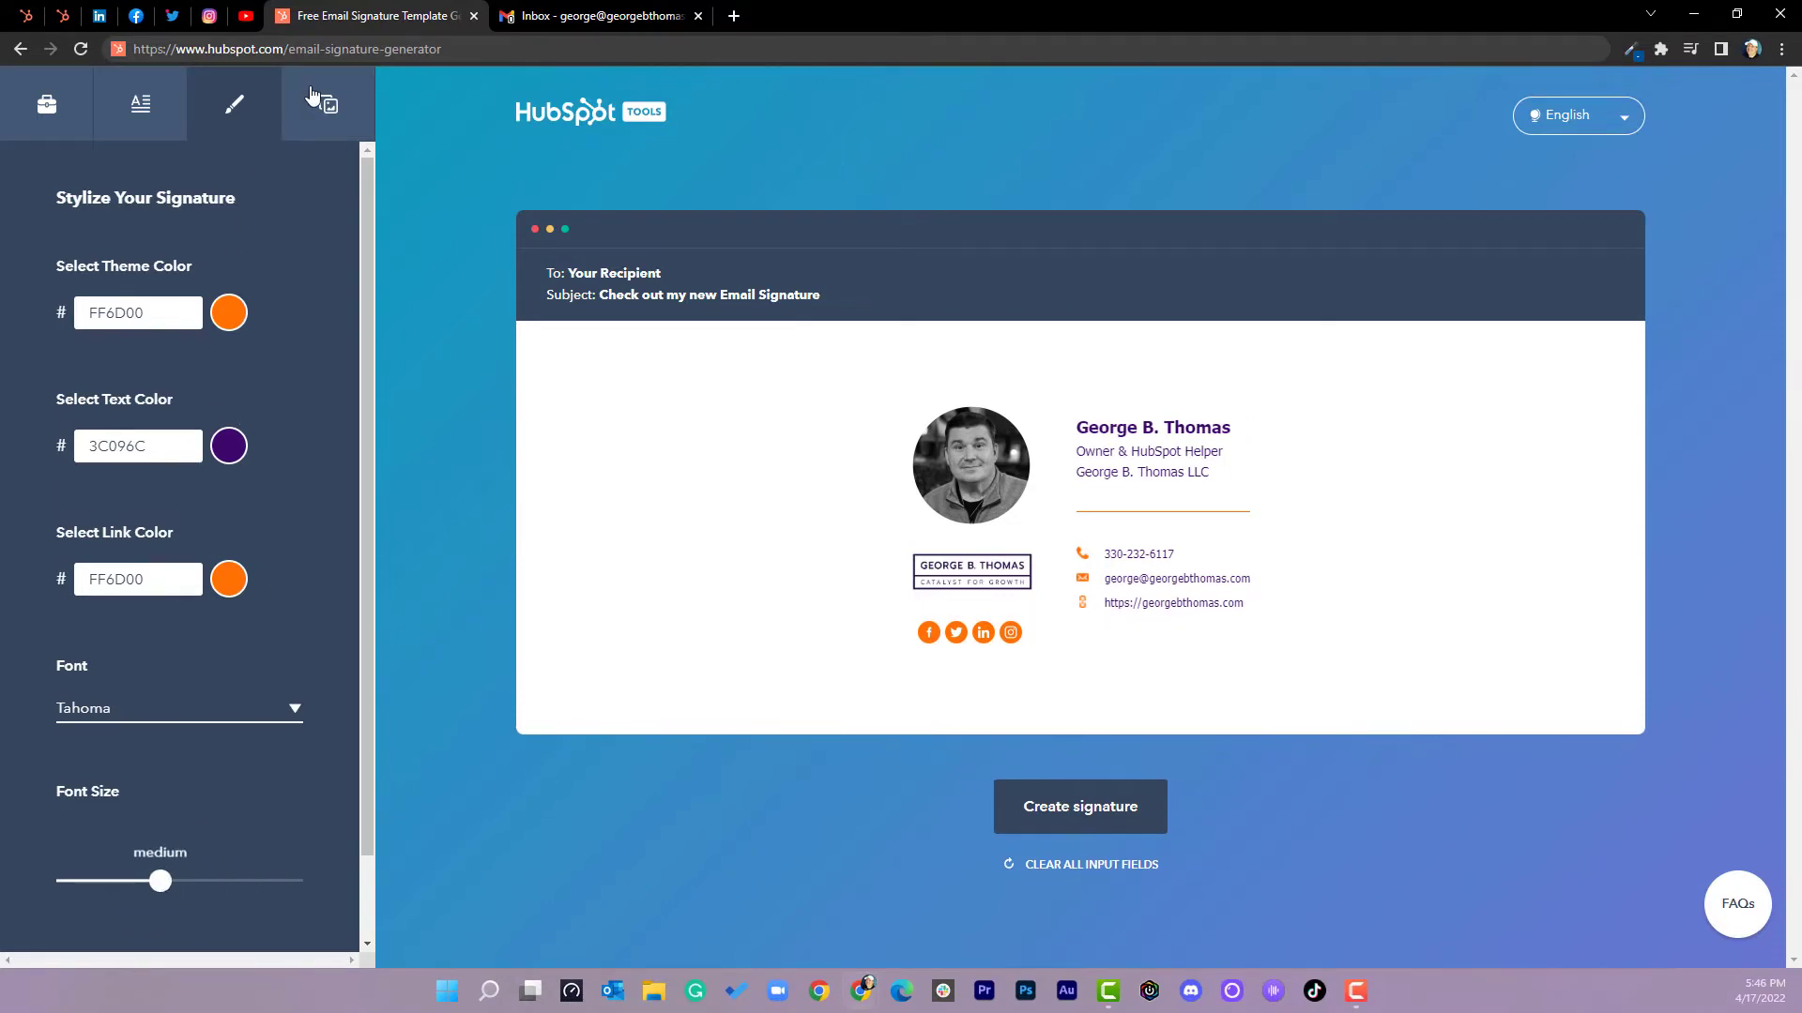
Step: Paste 'Learn More on YouTube' into the Custom CTA Copy field to add the purple button
left_click(328, 104)
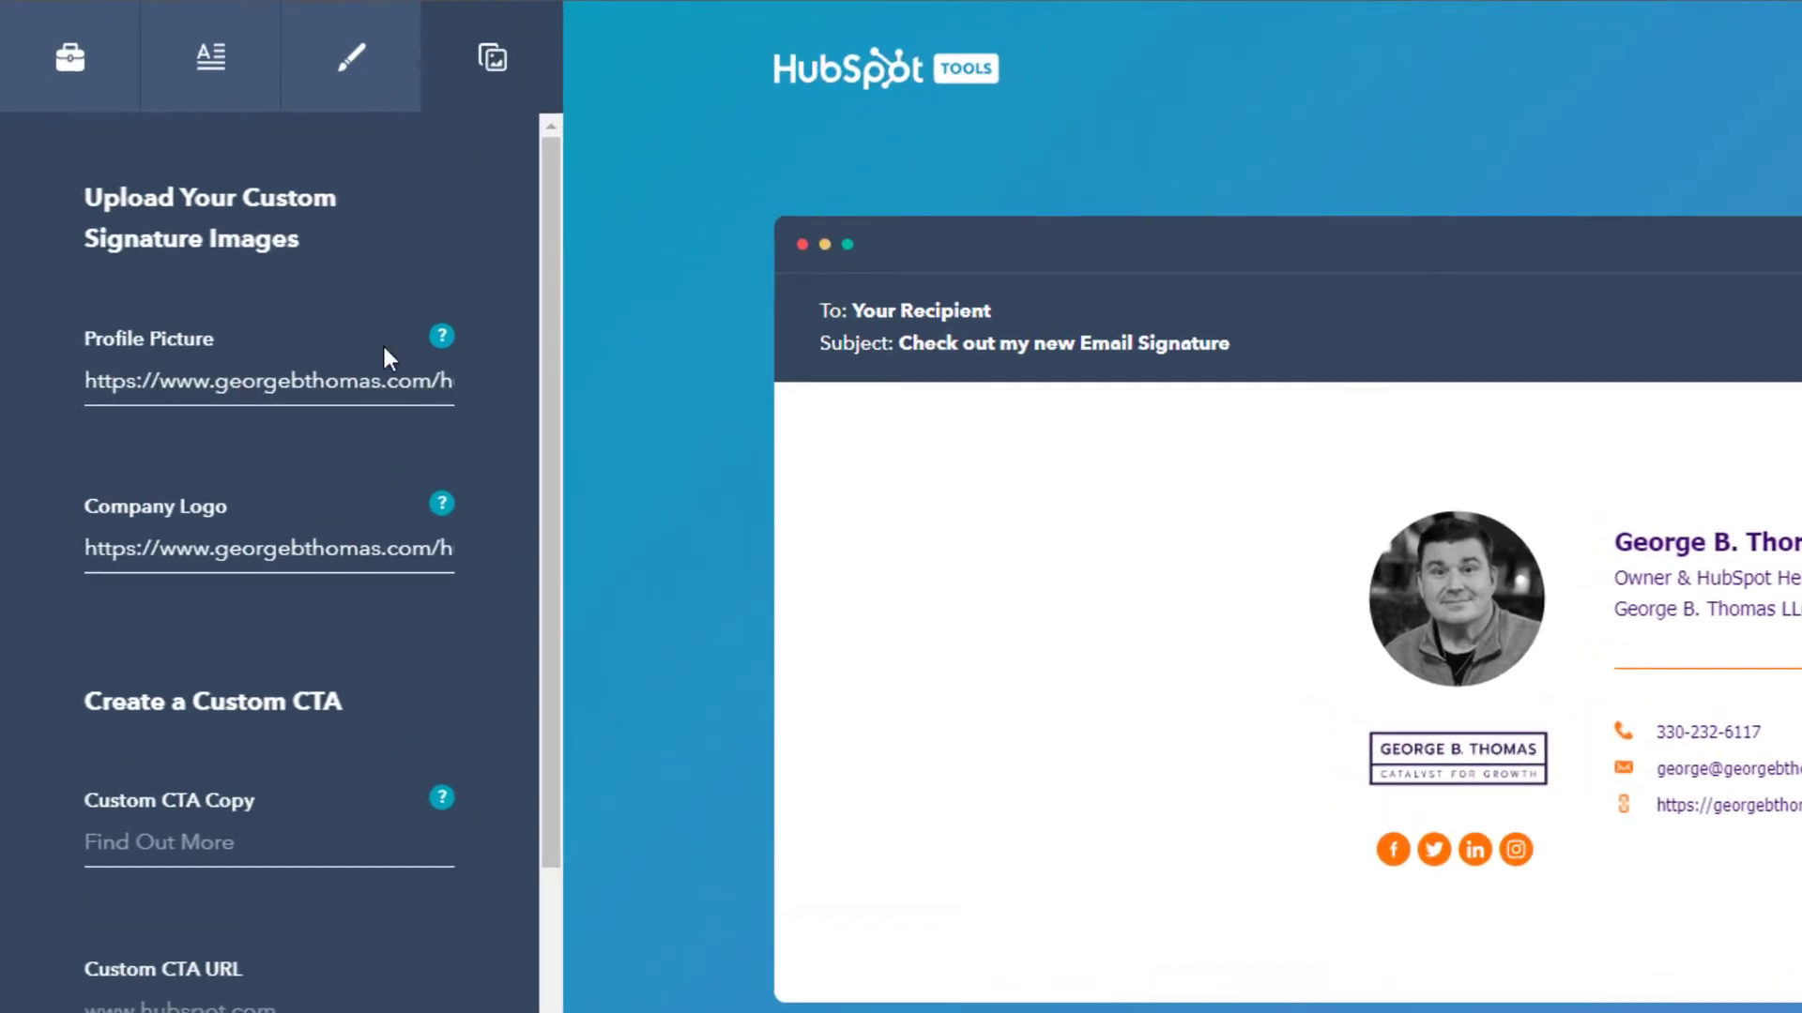
mouse_move(436, 346)
mouse_move(445, 507)
scroll(225, 809, "down", 3)
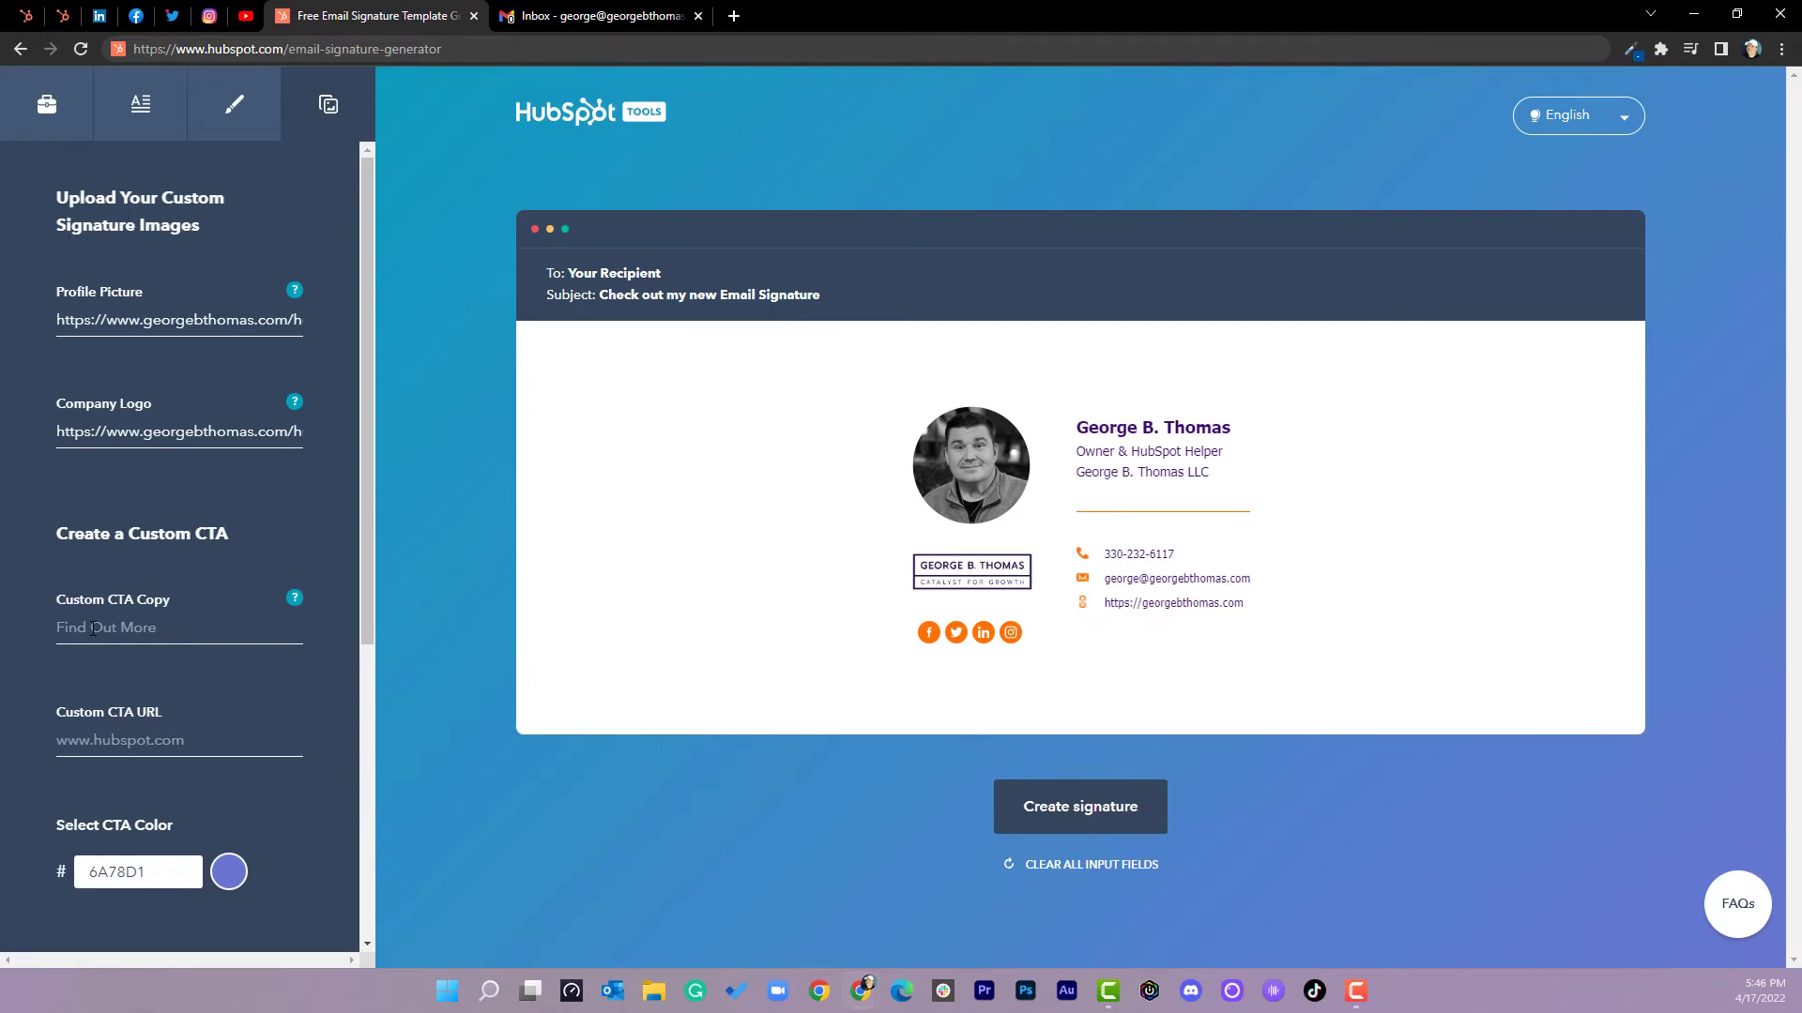
type("Learn More on YouTube")
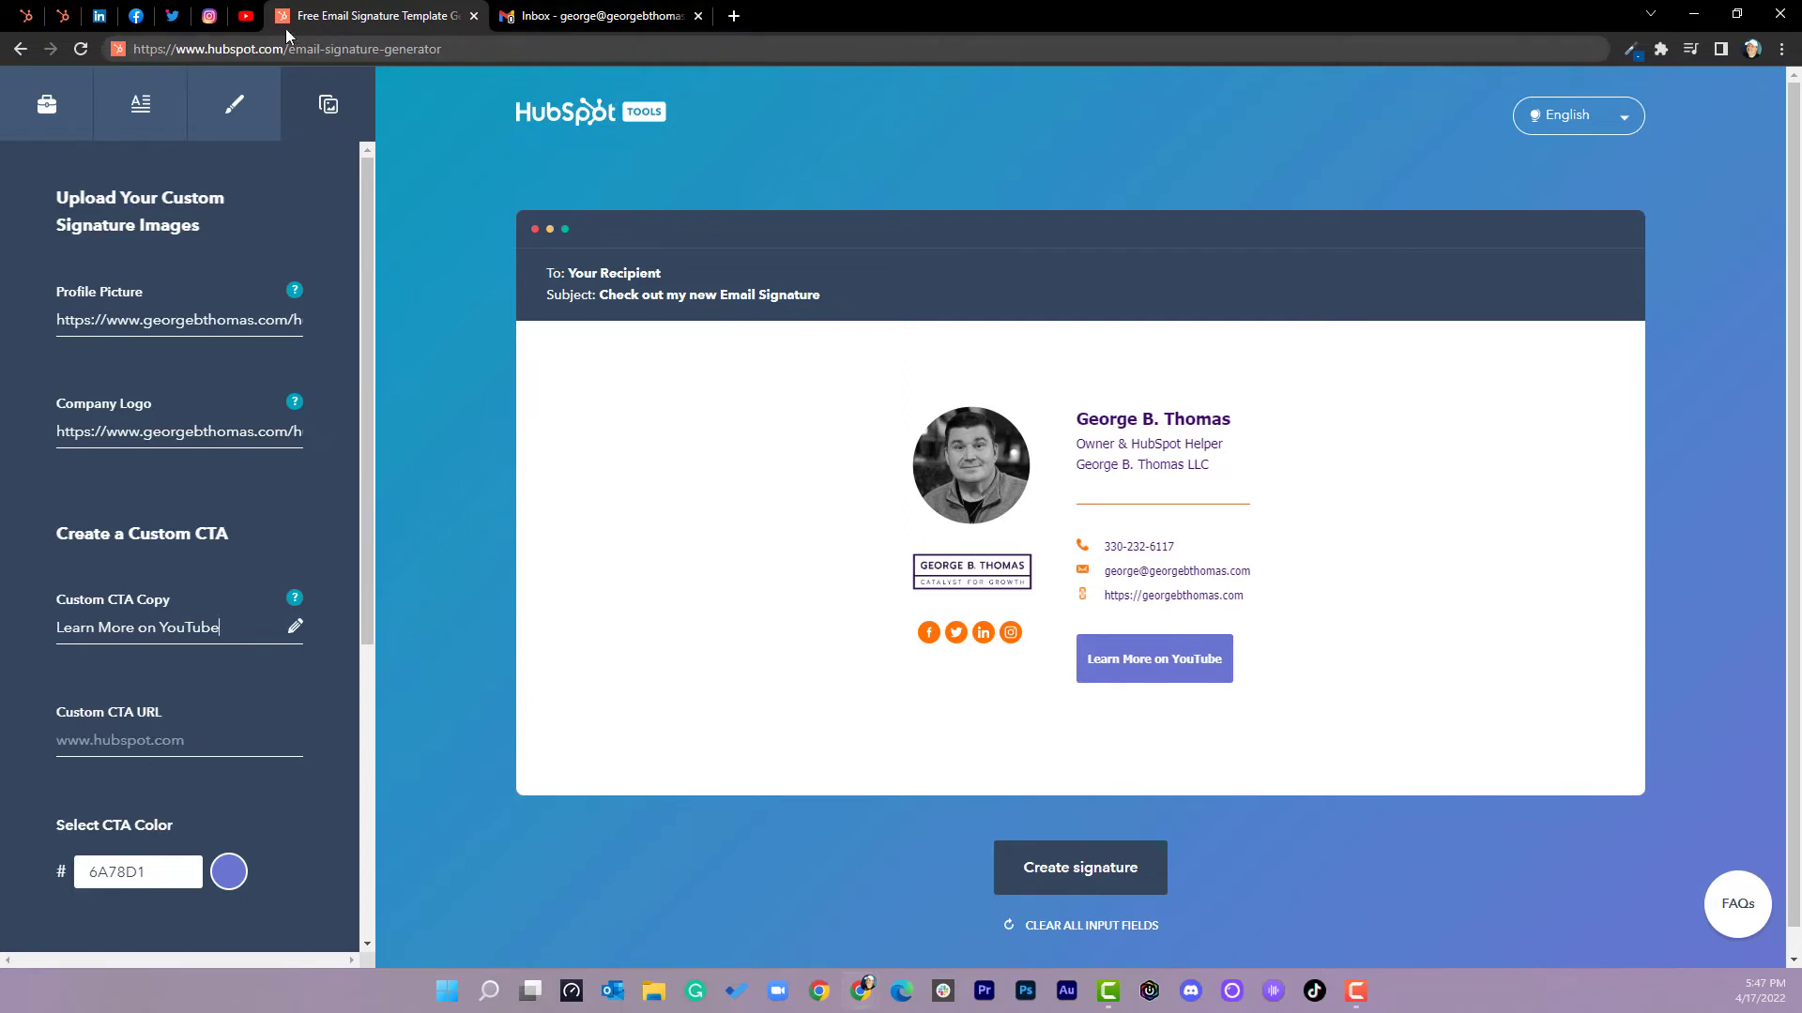
Step: Change the button text to 'Watch on YouTube' and link it to the YouTube channel URL
left_click(246, 19)
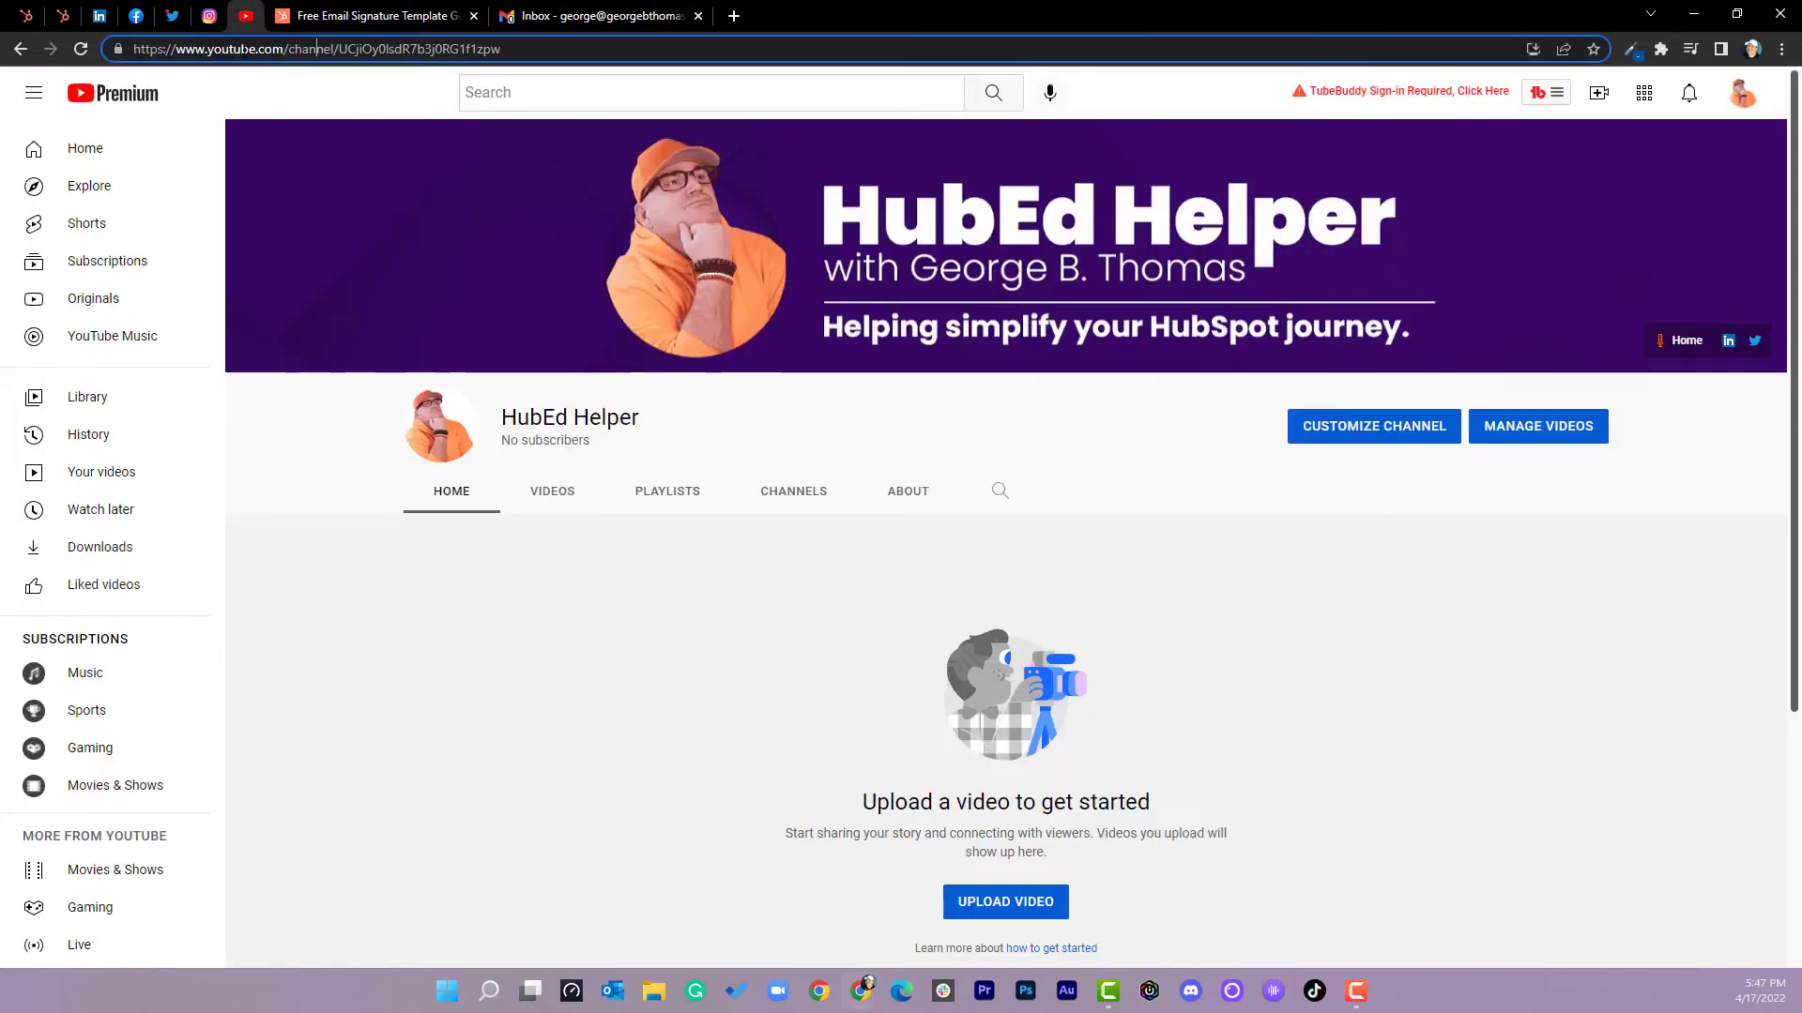
left_click(244, 51)
left_click(409, 19)
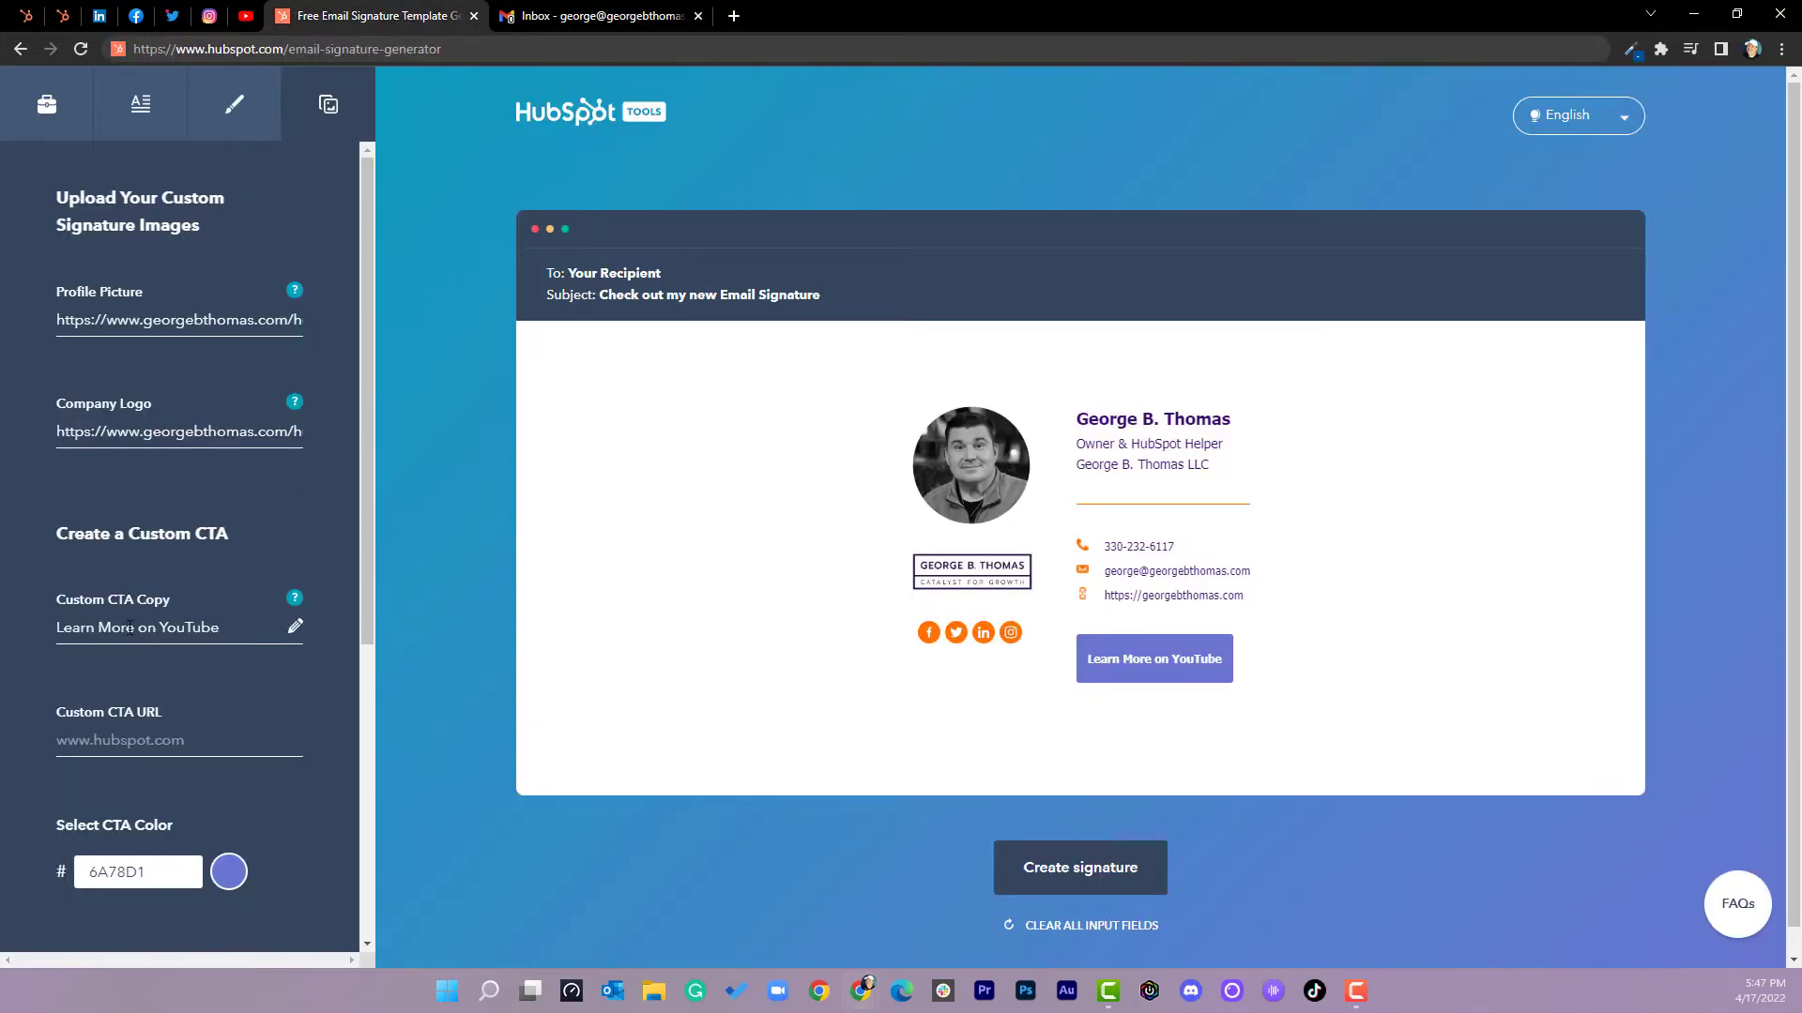
left_click_drag(132, 633, 51, 666)
type("Watch")
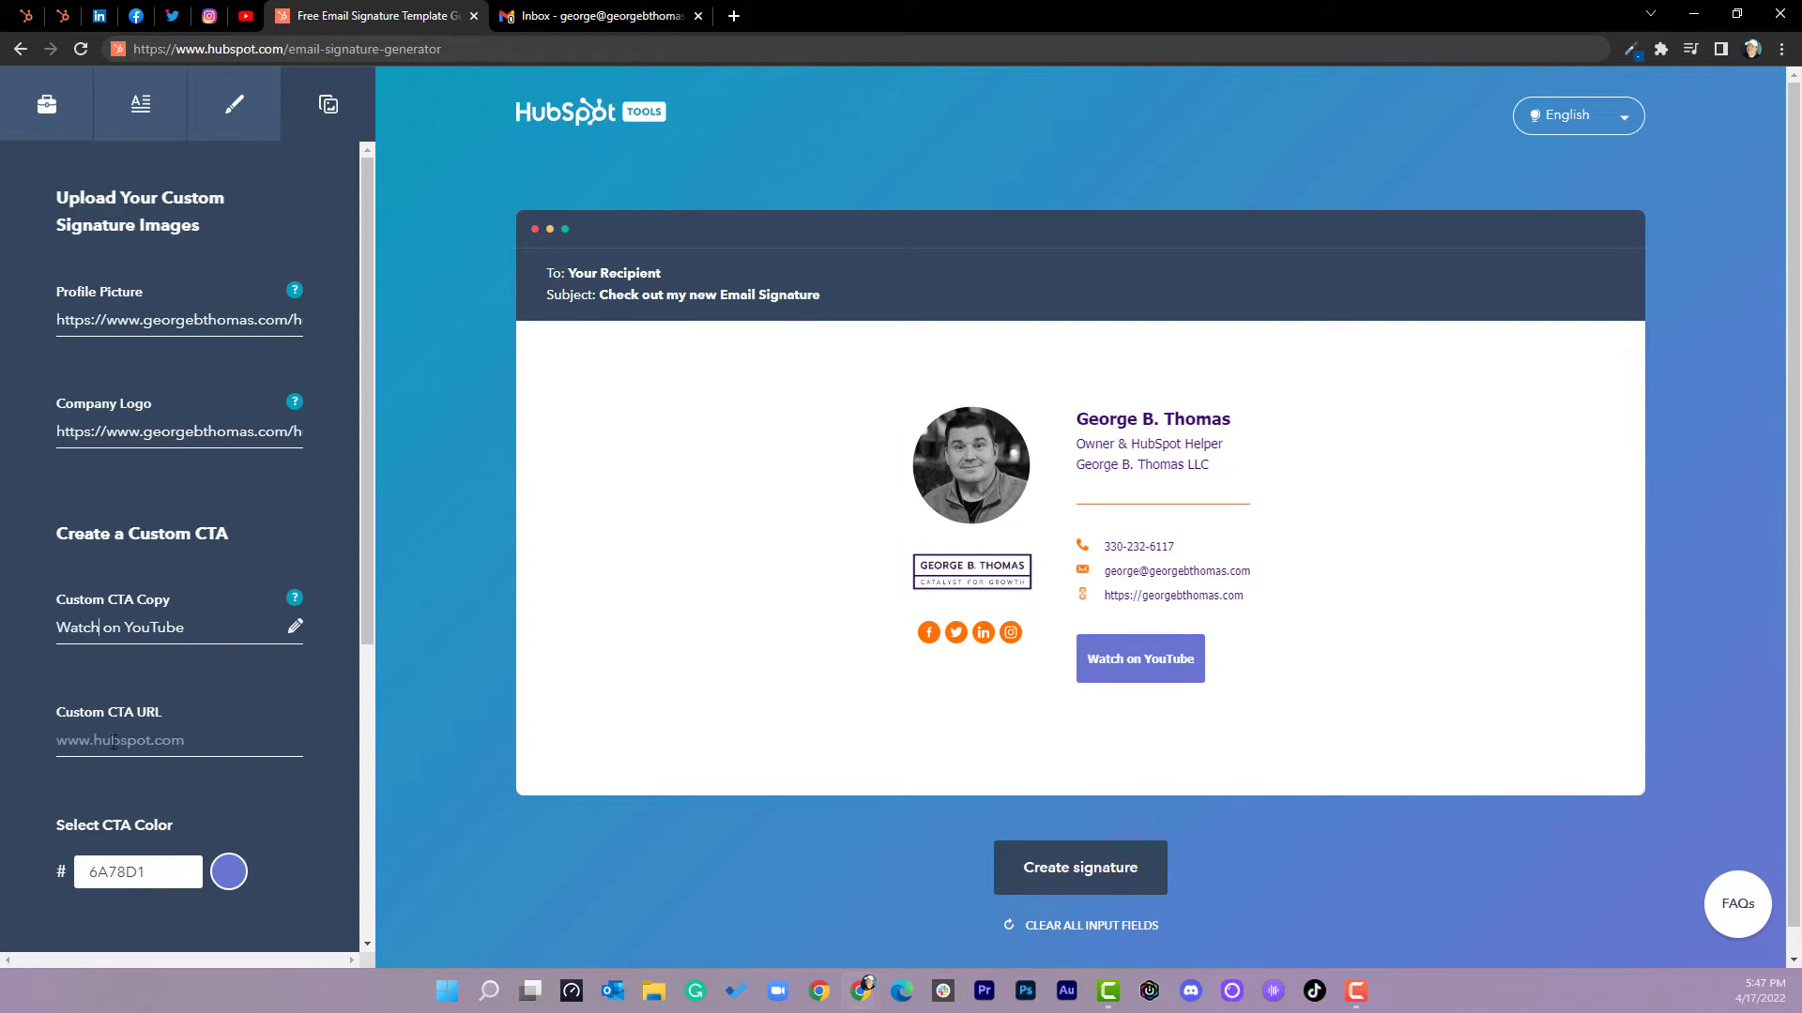
left_click(111, 741)
key("ctrl+v")
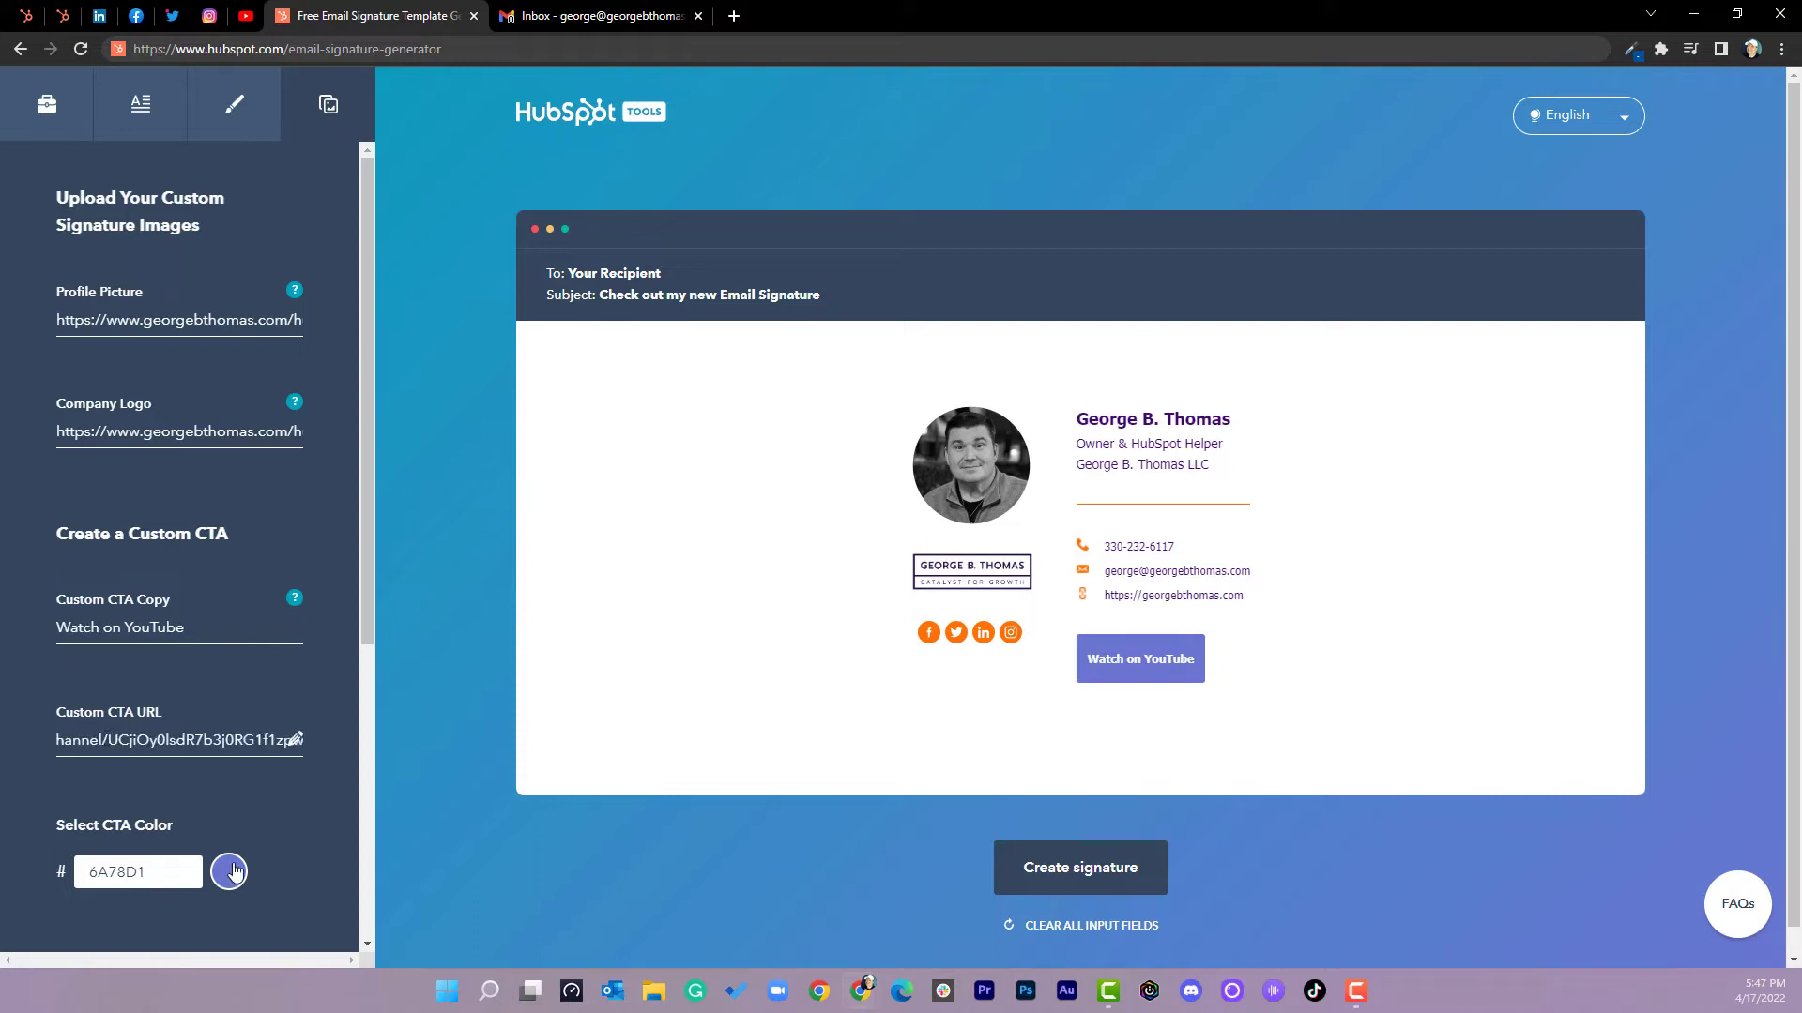
Step: Set the button colour to the text's dark purple, 3C096C
left_click(229, 872)
scroll(242, 702, "down", 3)
scroll(242, 702, "up", 3)
left_click(235, 105)
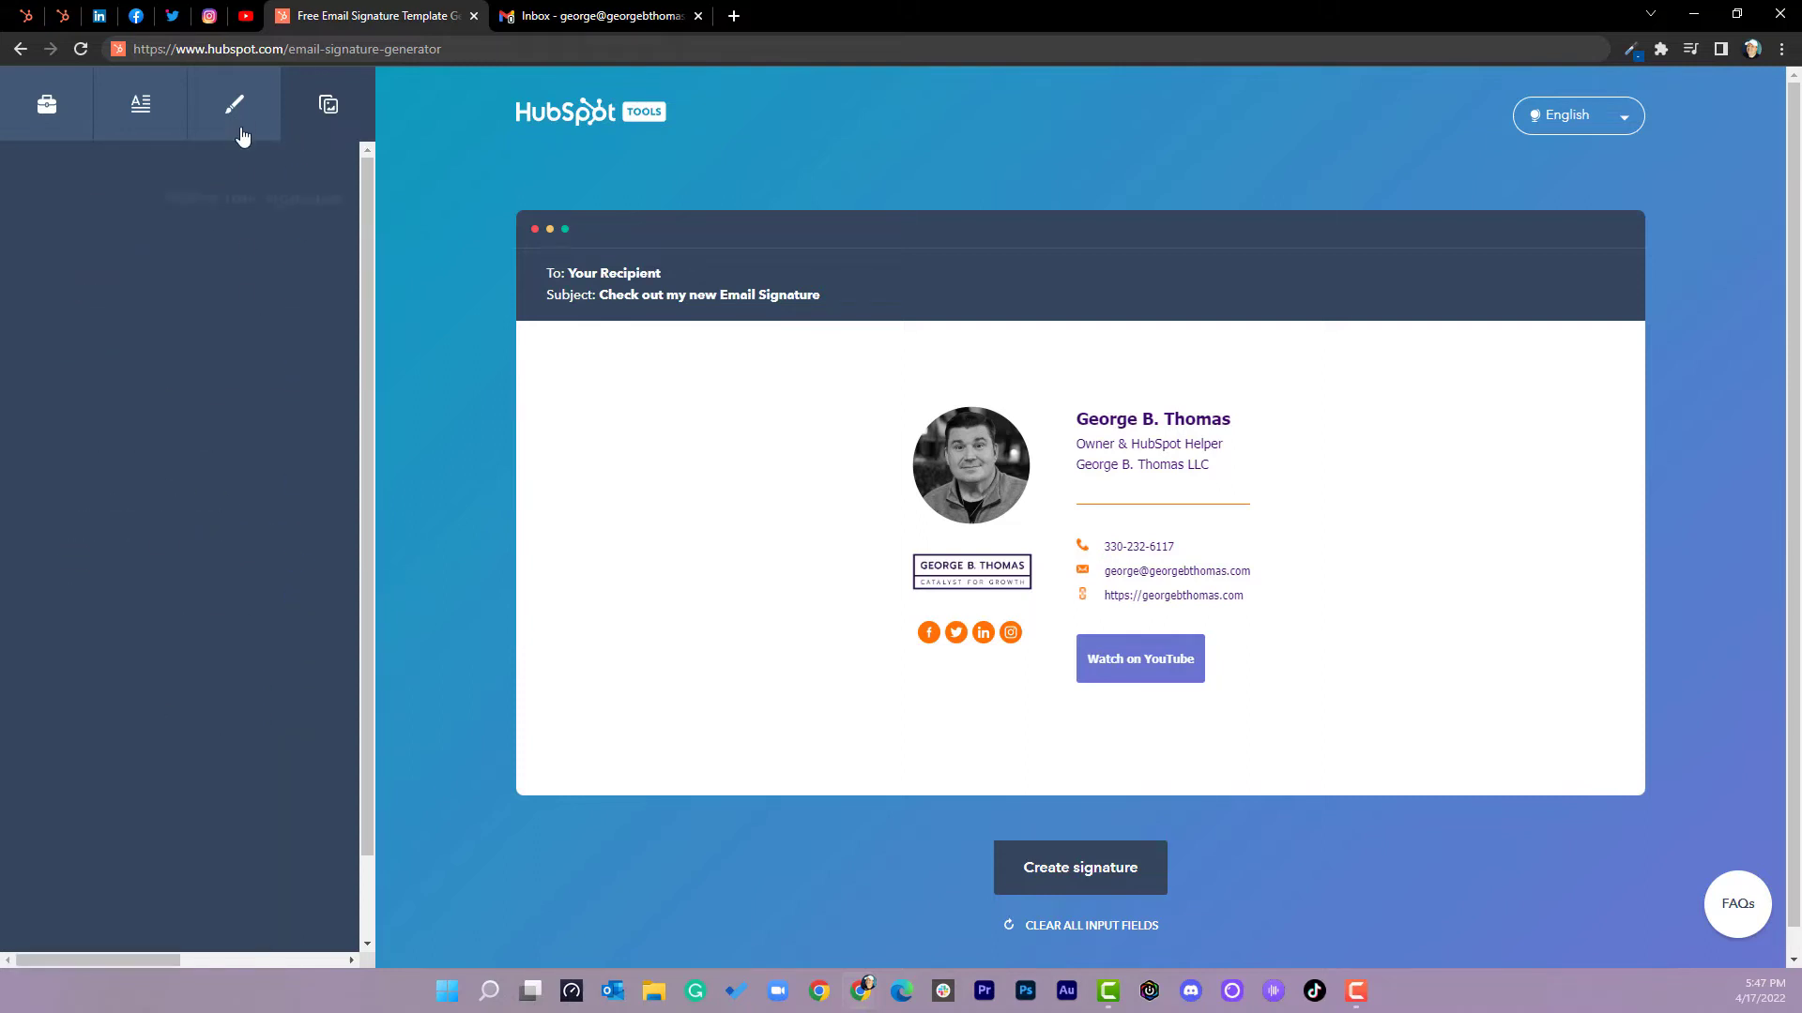
left_click_drag(162, 446, 97, 450)
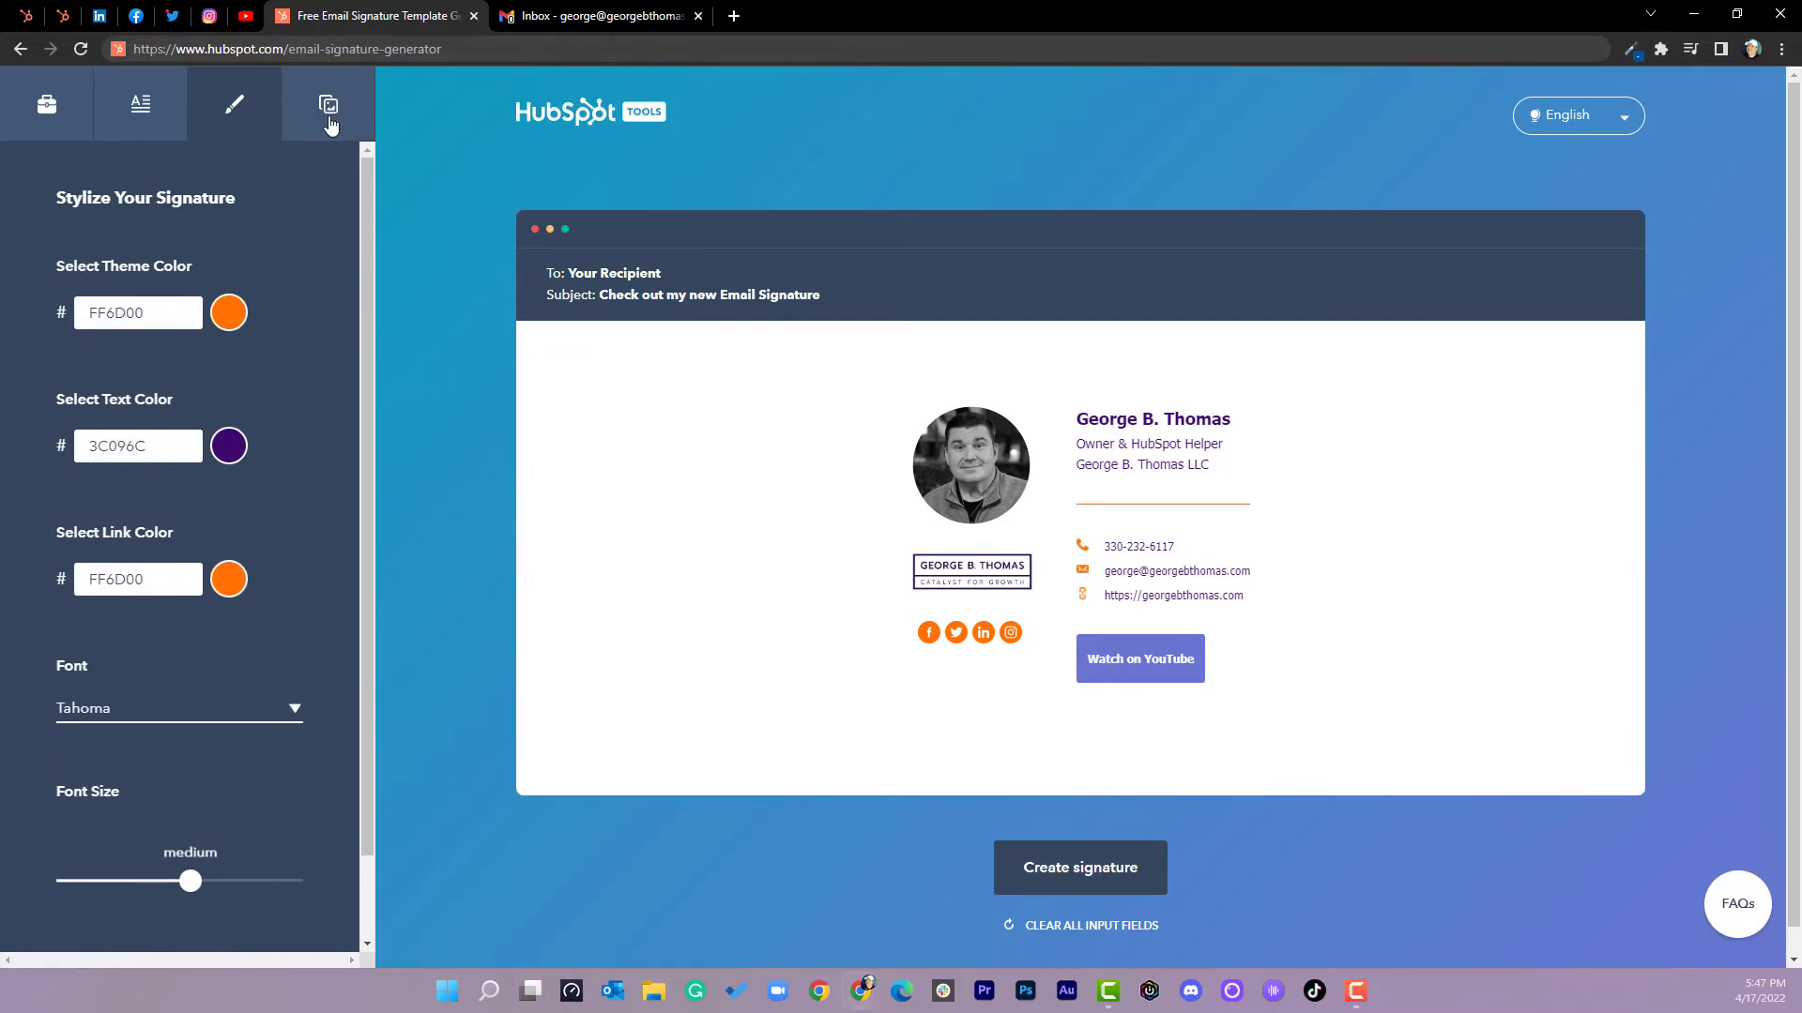
left_click(328, 104)
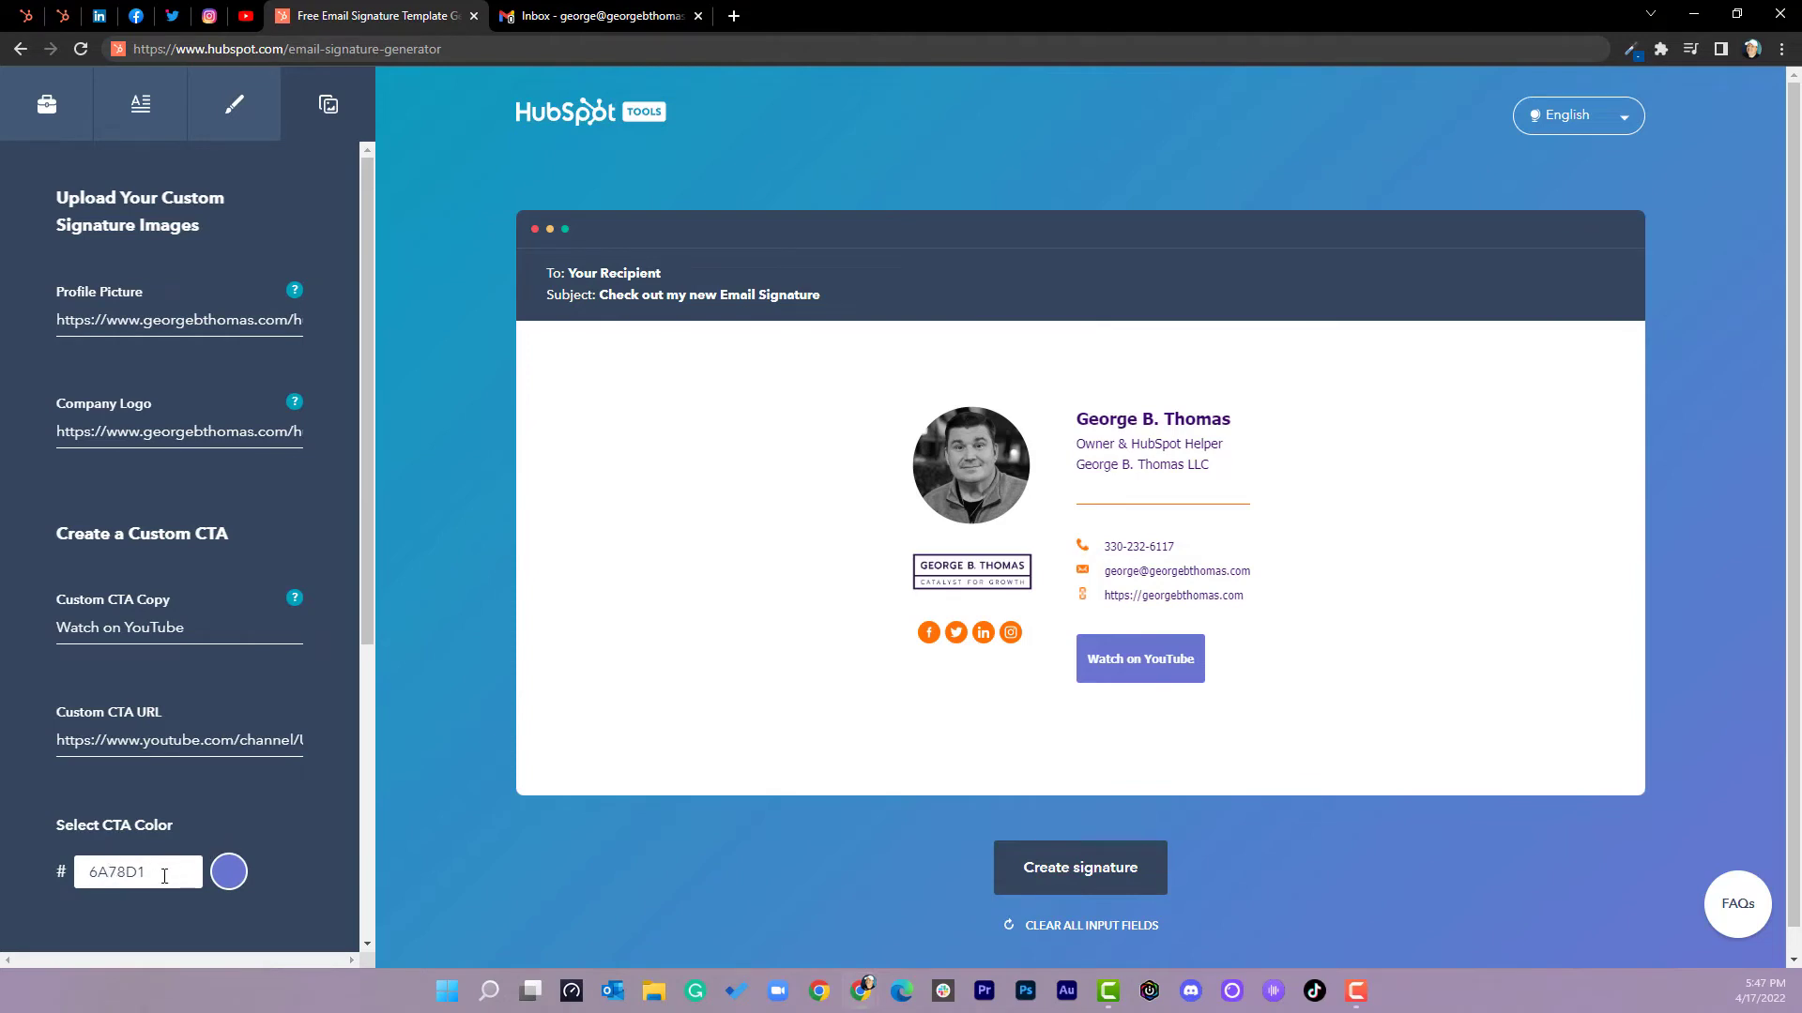
key("ctrl+a")
key("BackSpace")
type("3C096C")
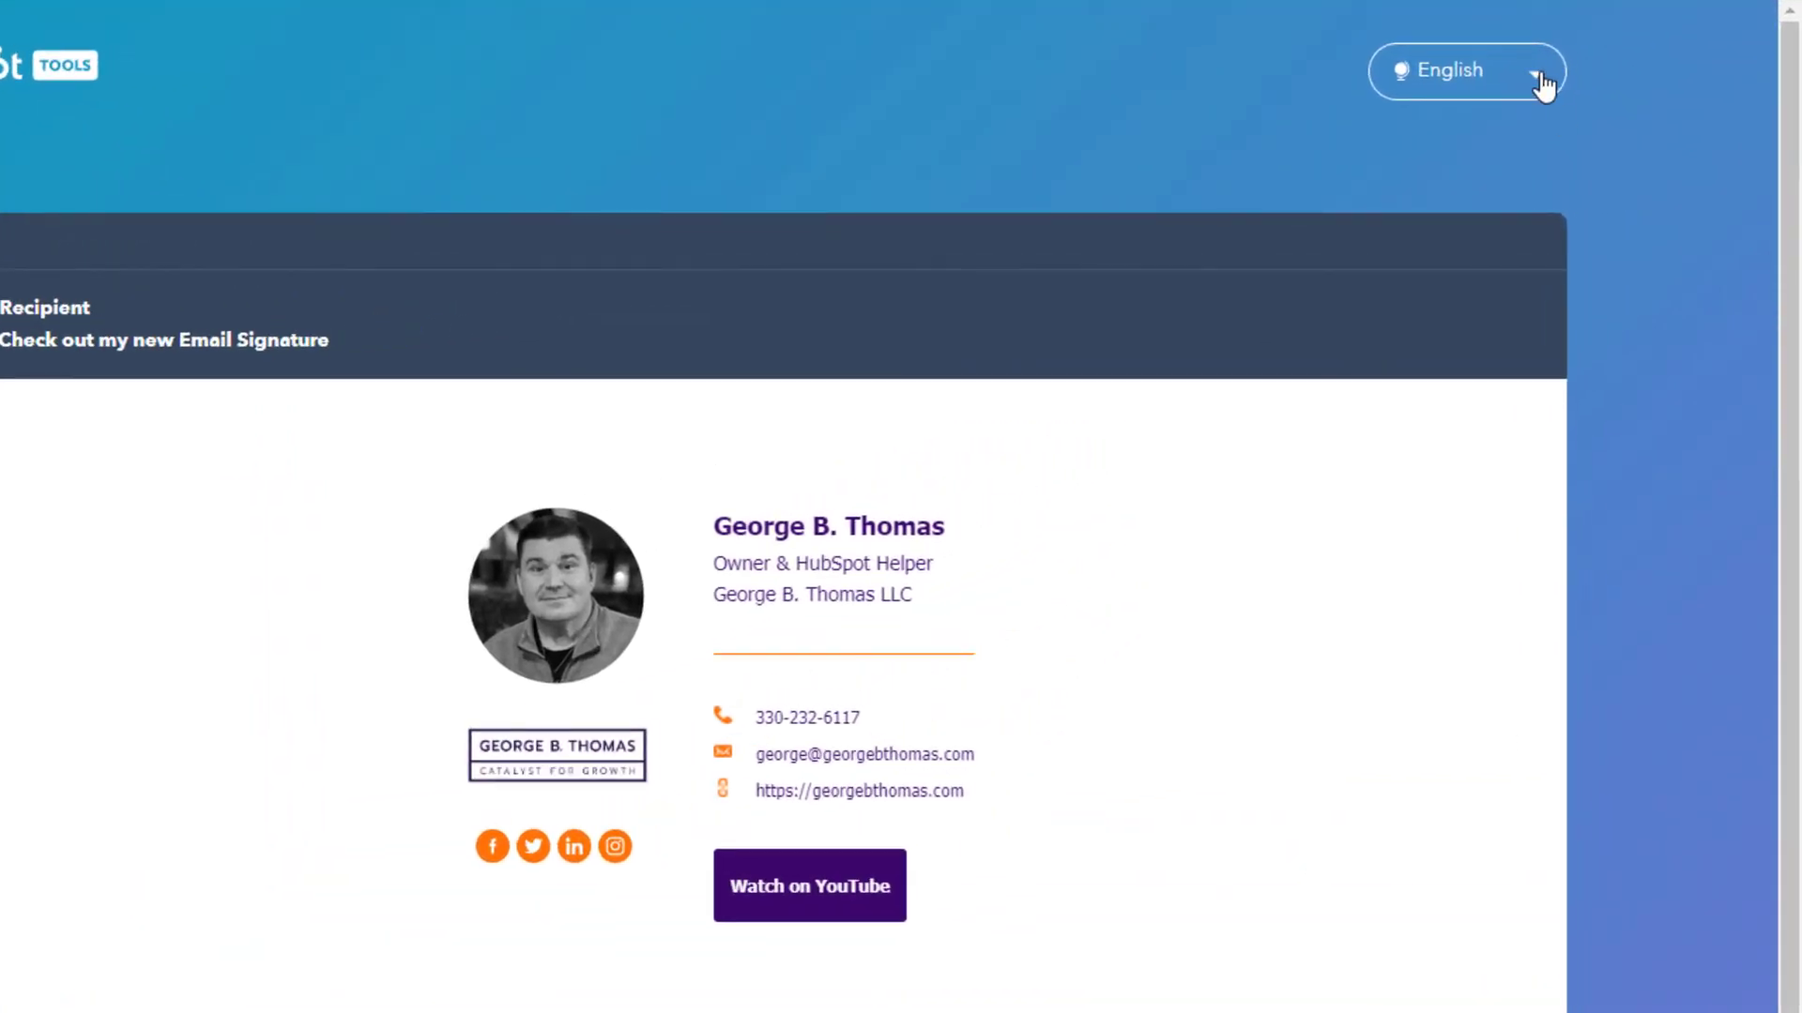
left_click(1543, 85)
scroll(1629, 375, "down", 4)
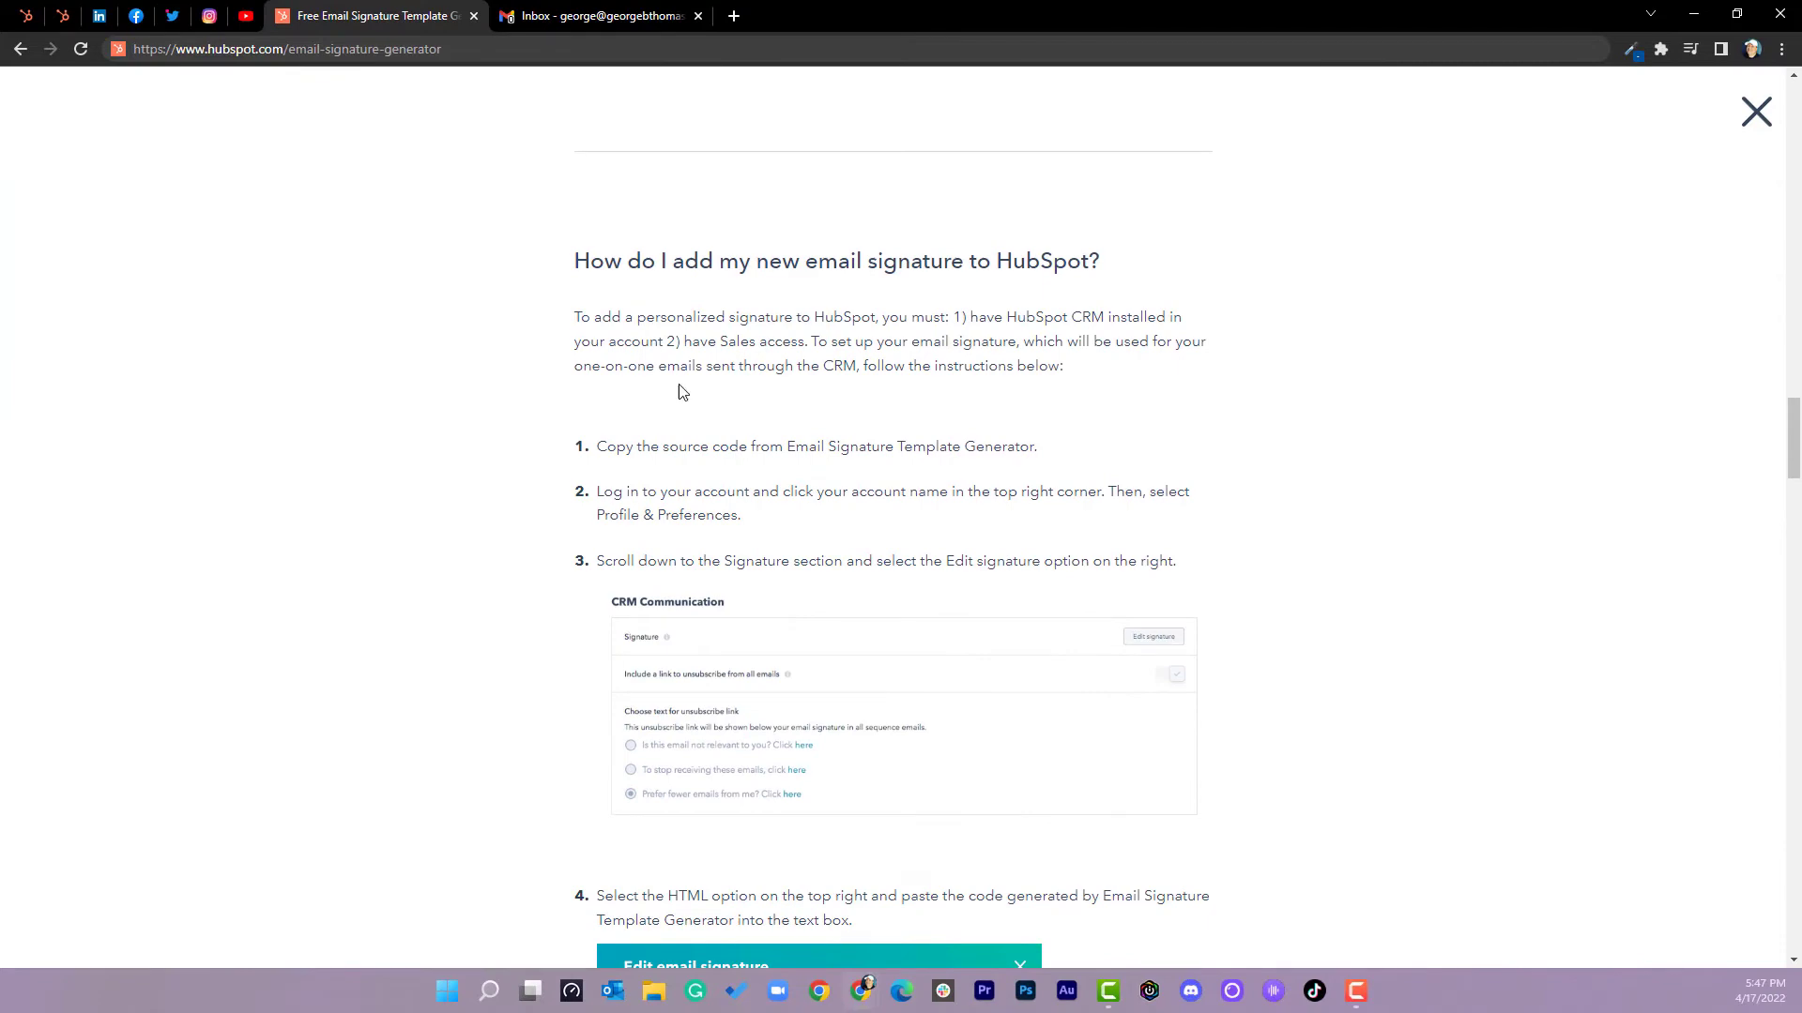
scroll(816, 522, "down", 7)
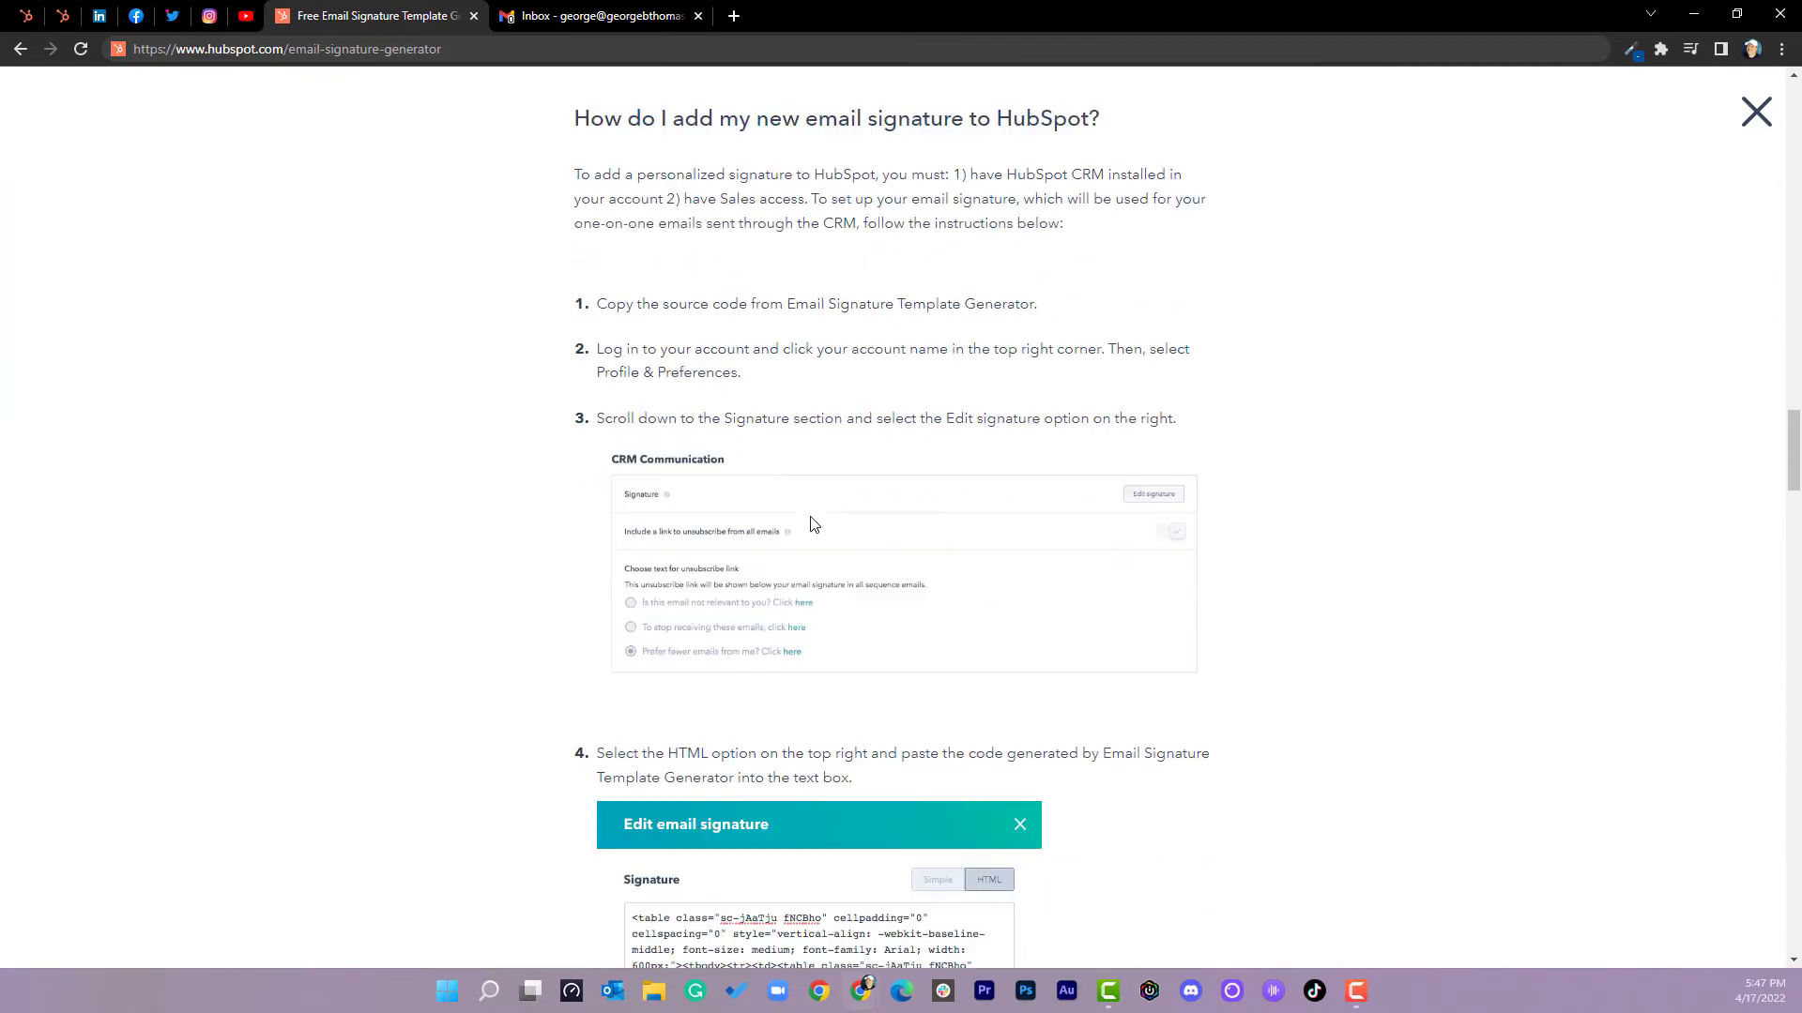
scroll(813, 523, "down", 8)
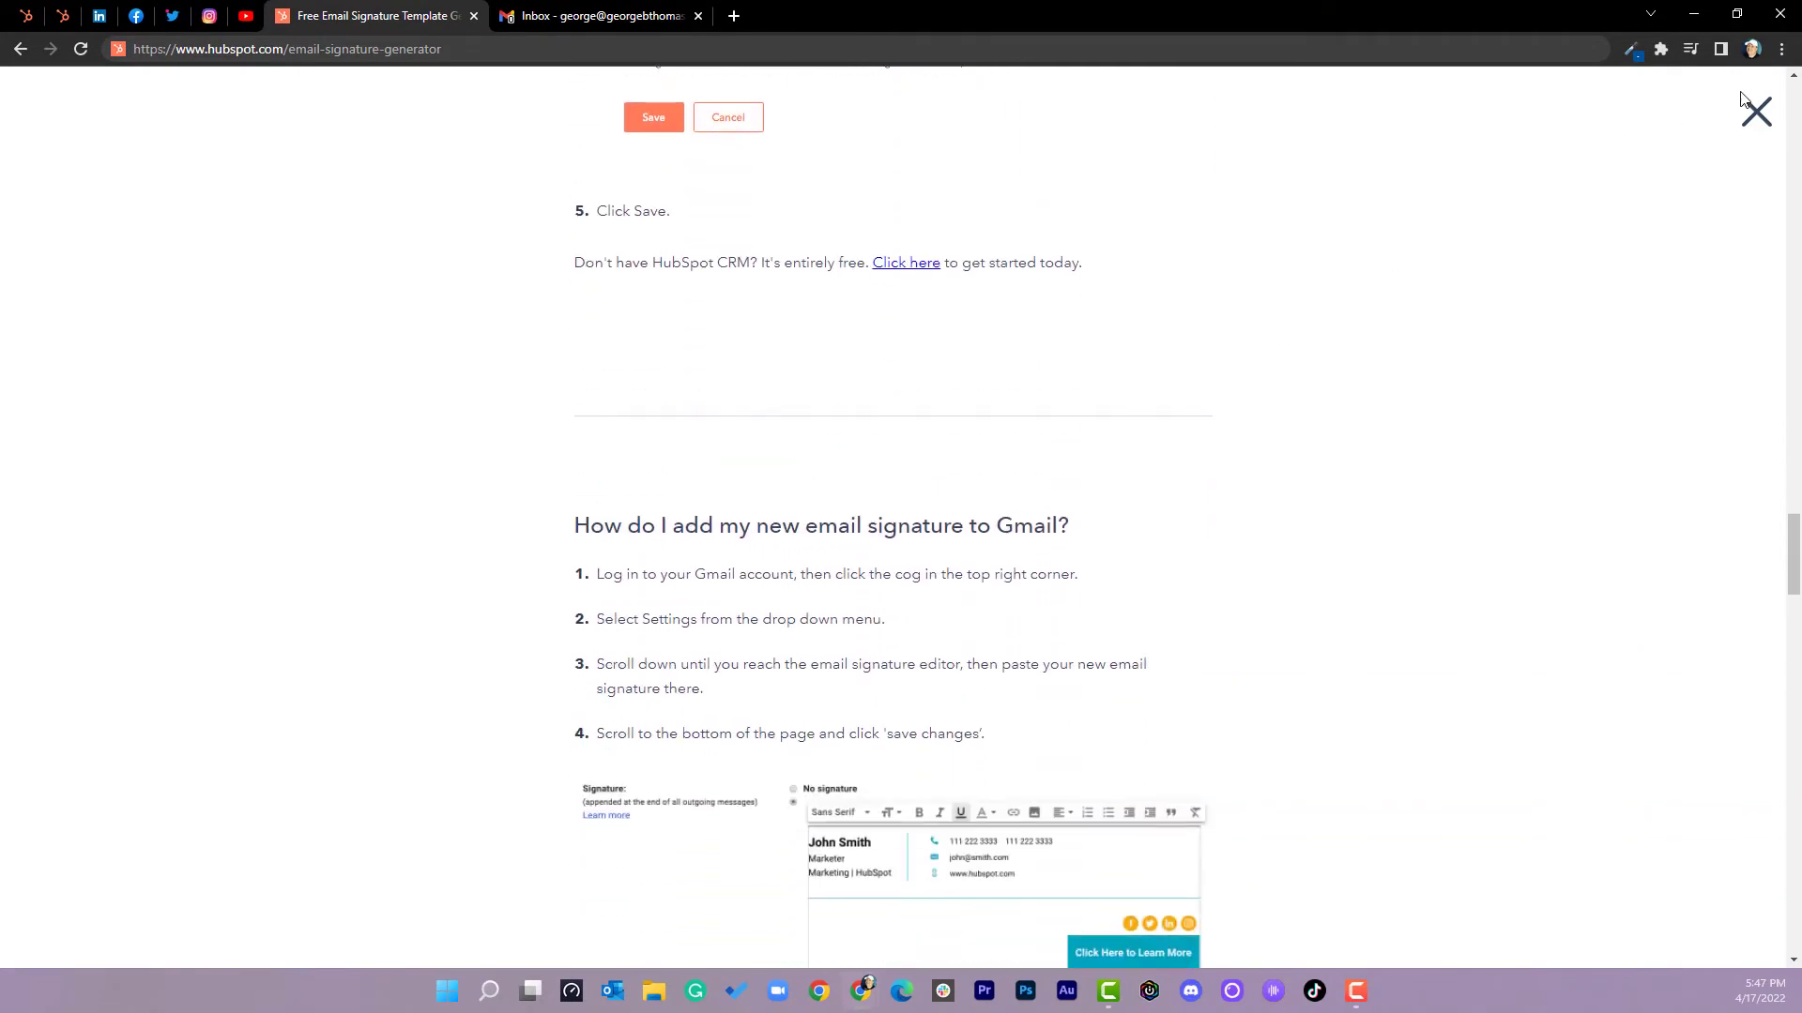
left_click(1745, 130)
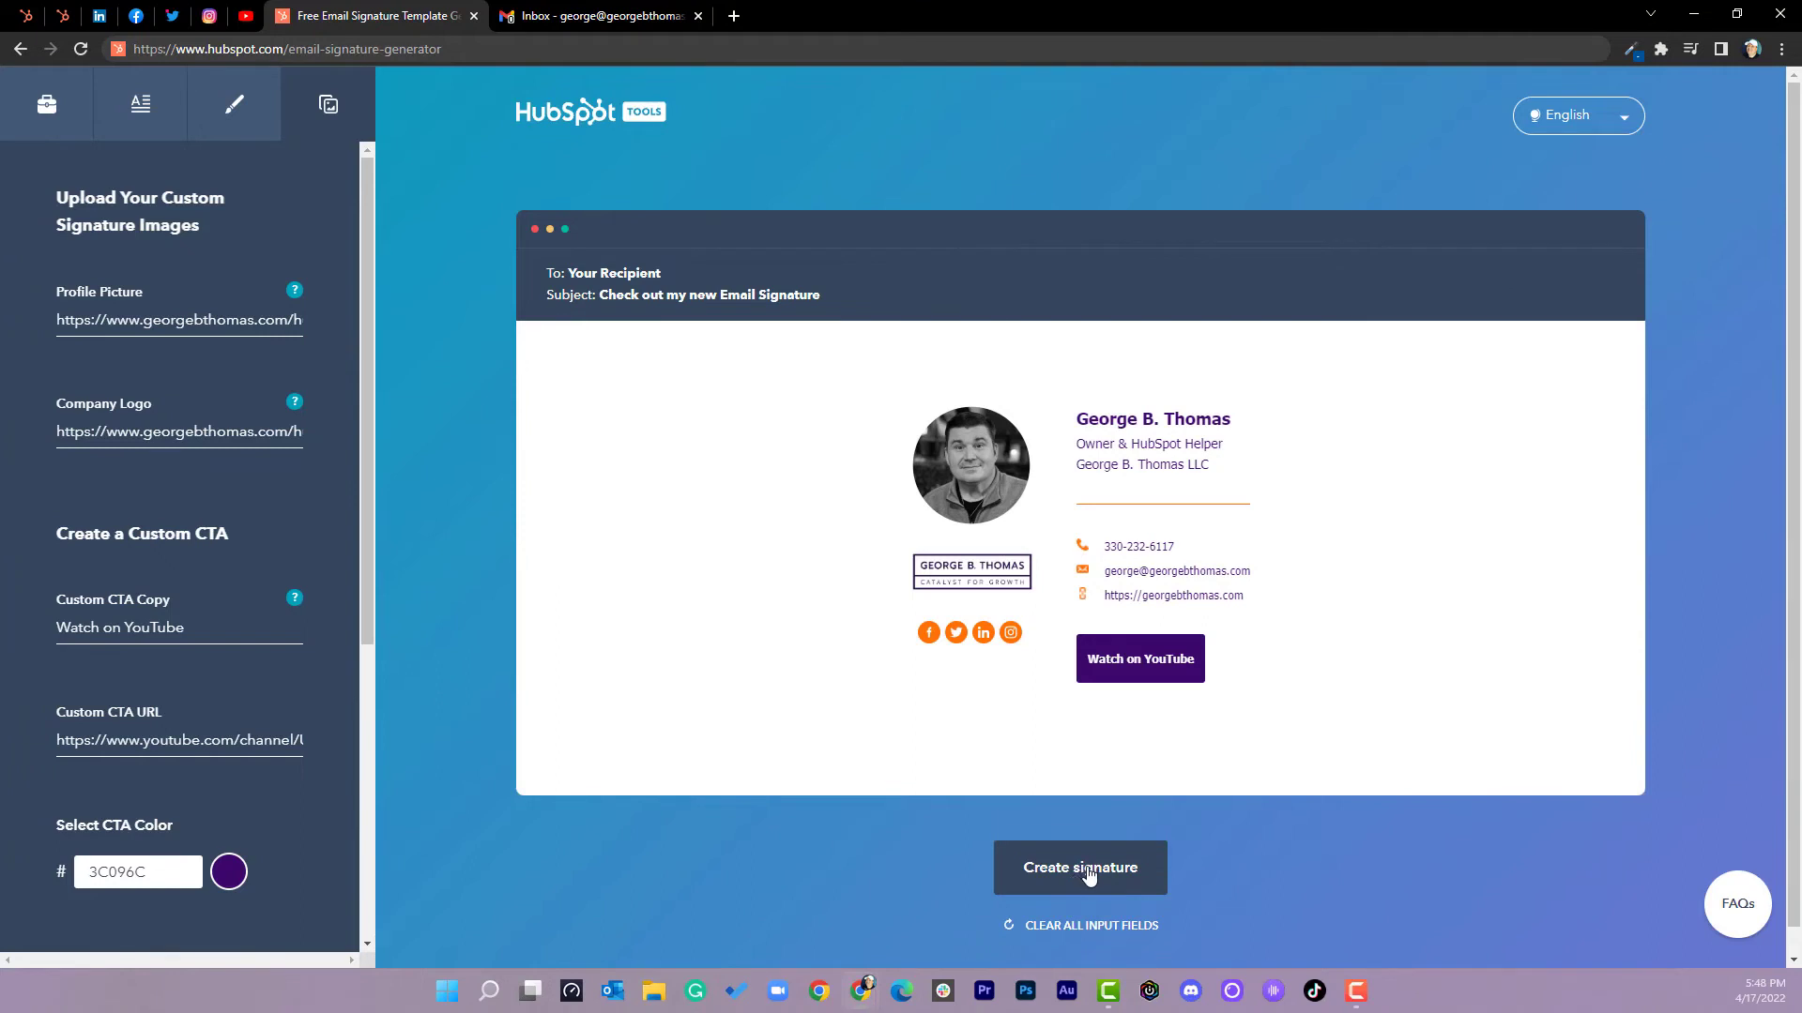
Step: Generate the signature and review the confirmation page
left_click(1089, 875)
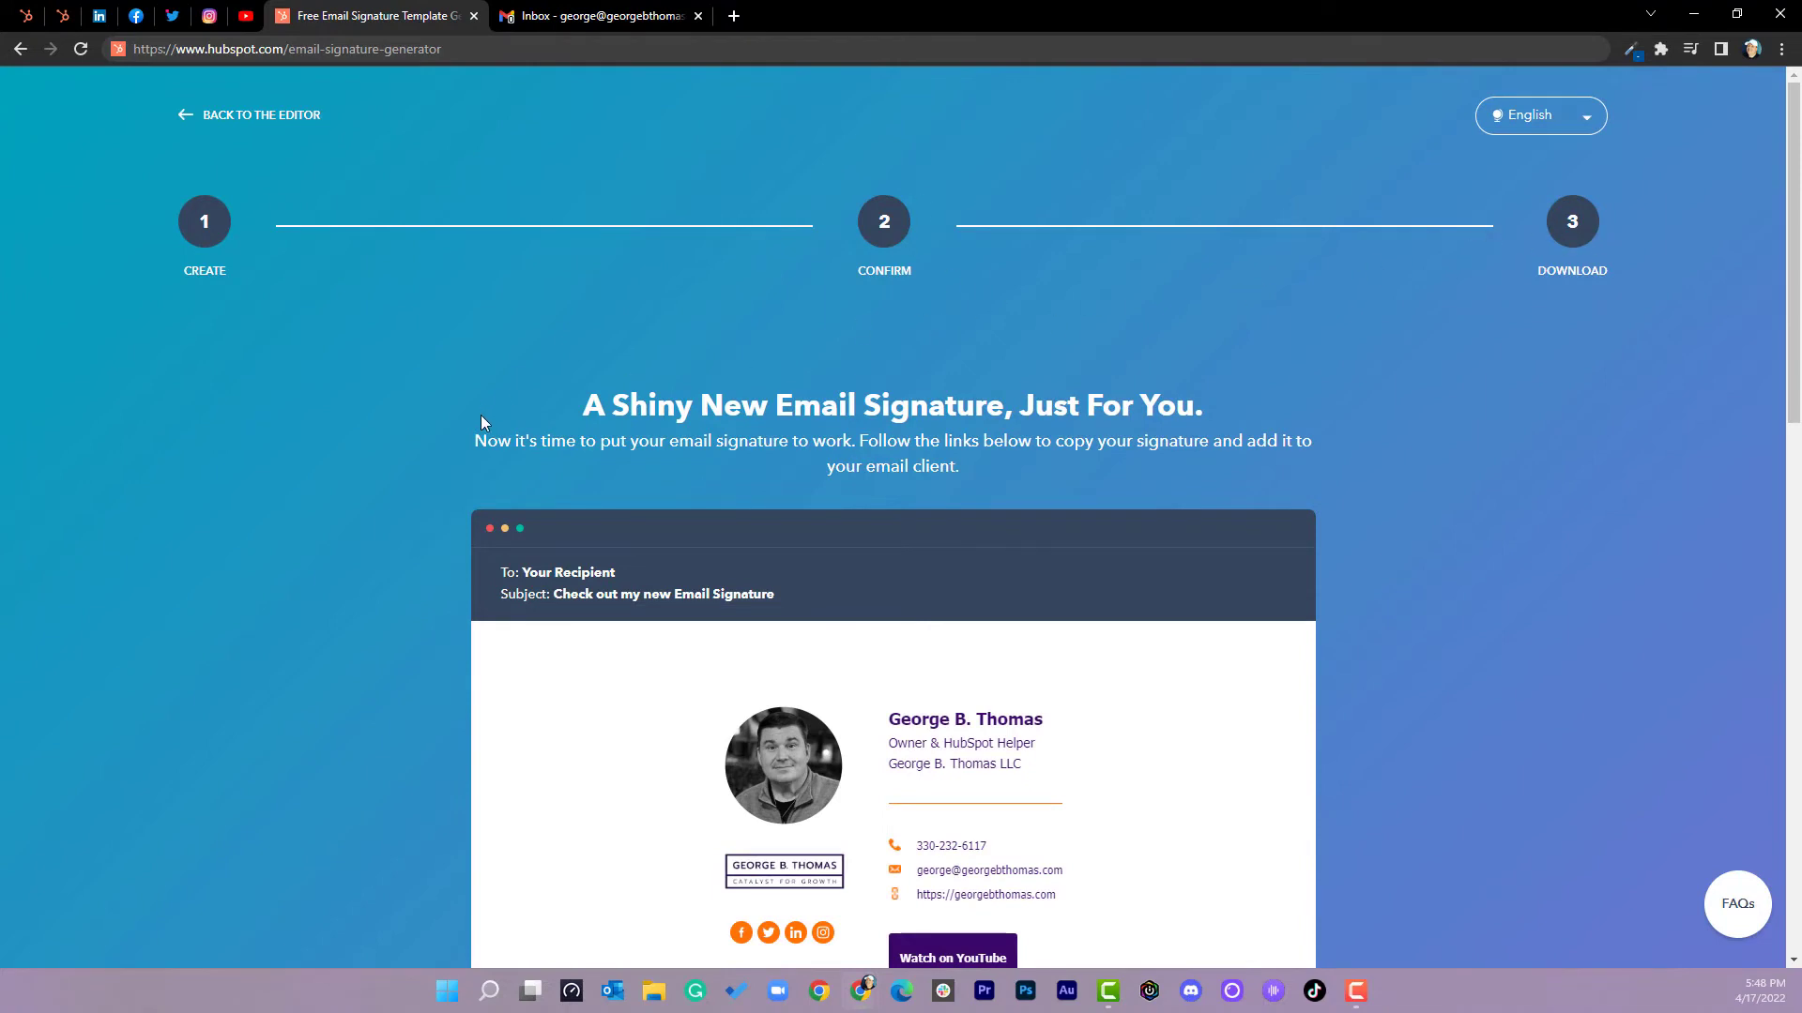
scroll(1153, 430, "down", 2)
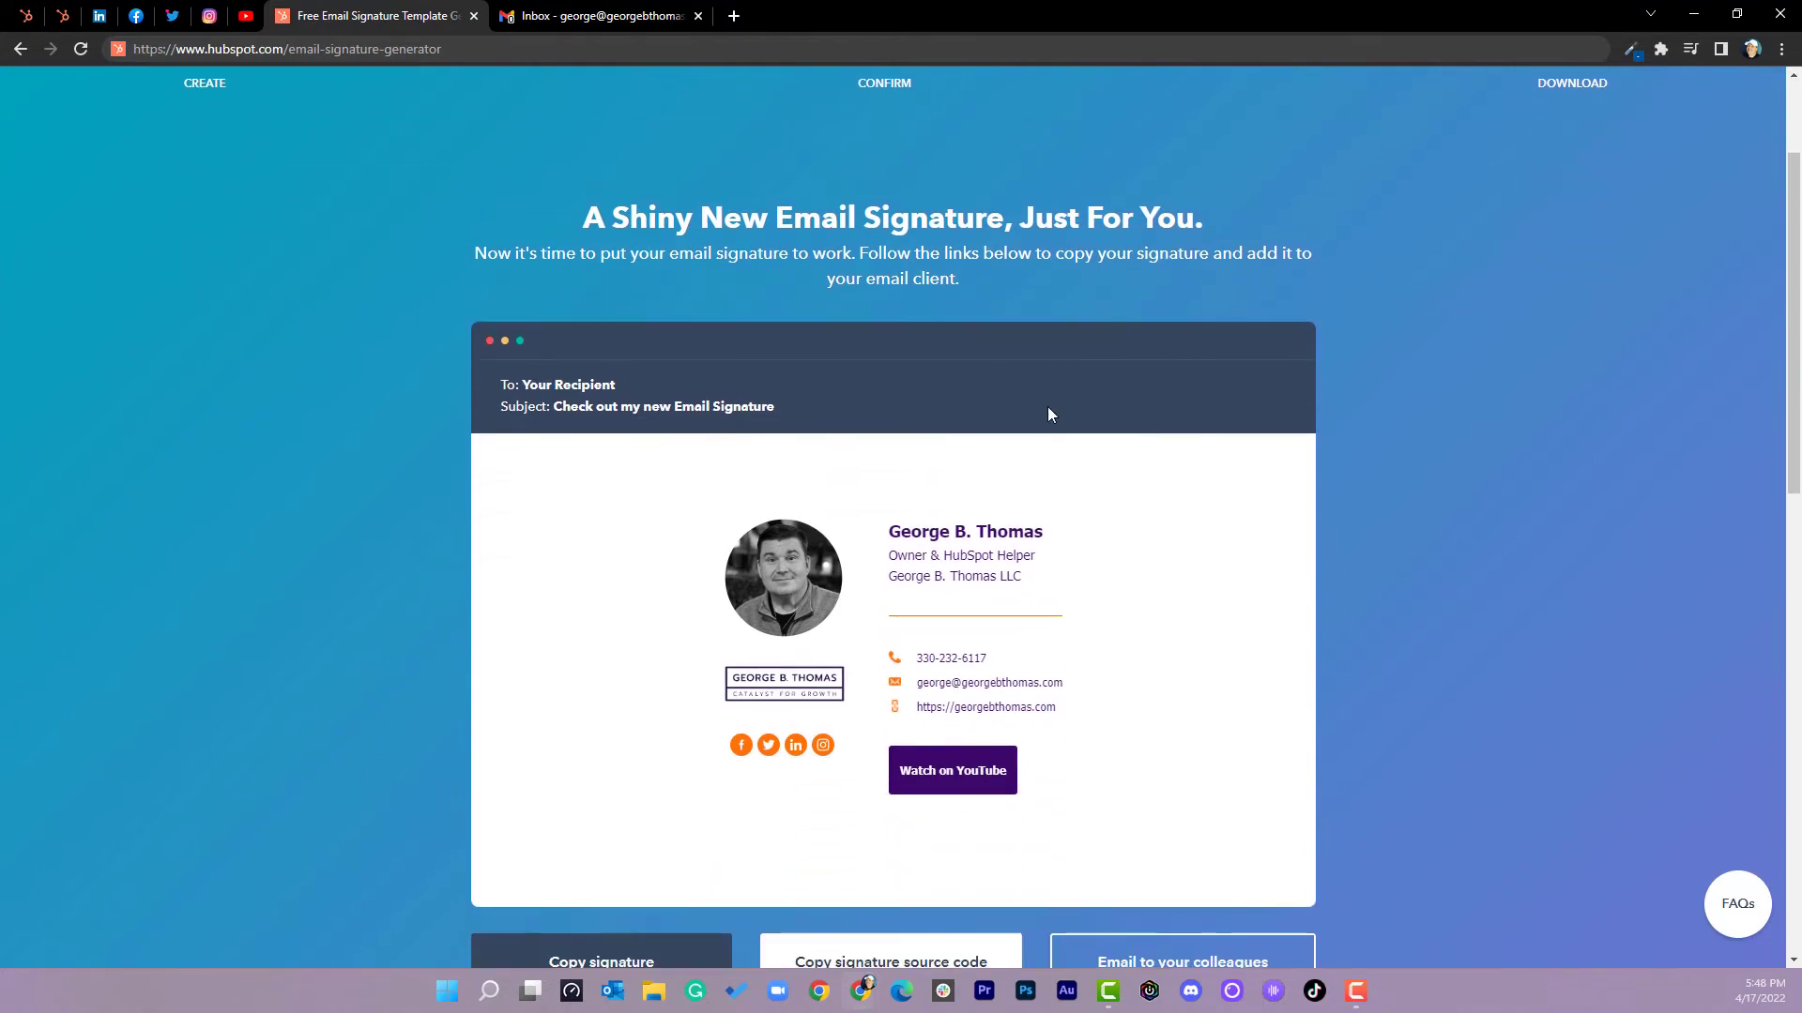
scroll(966, 583, "up", 2)
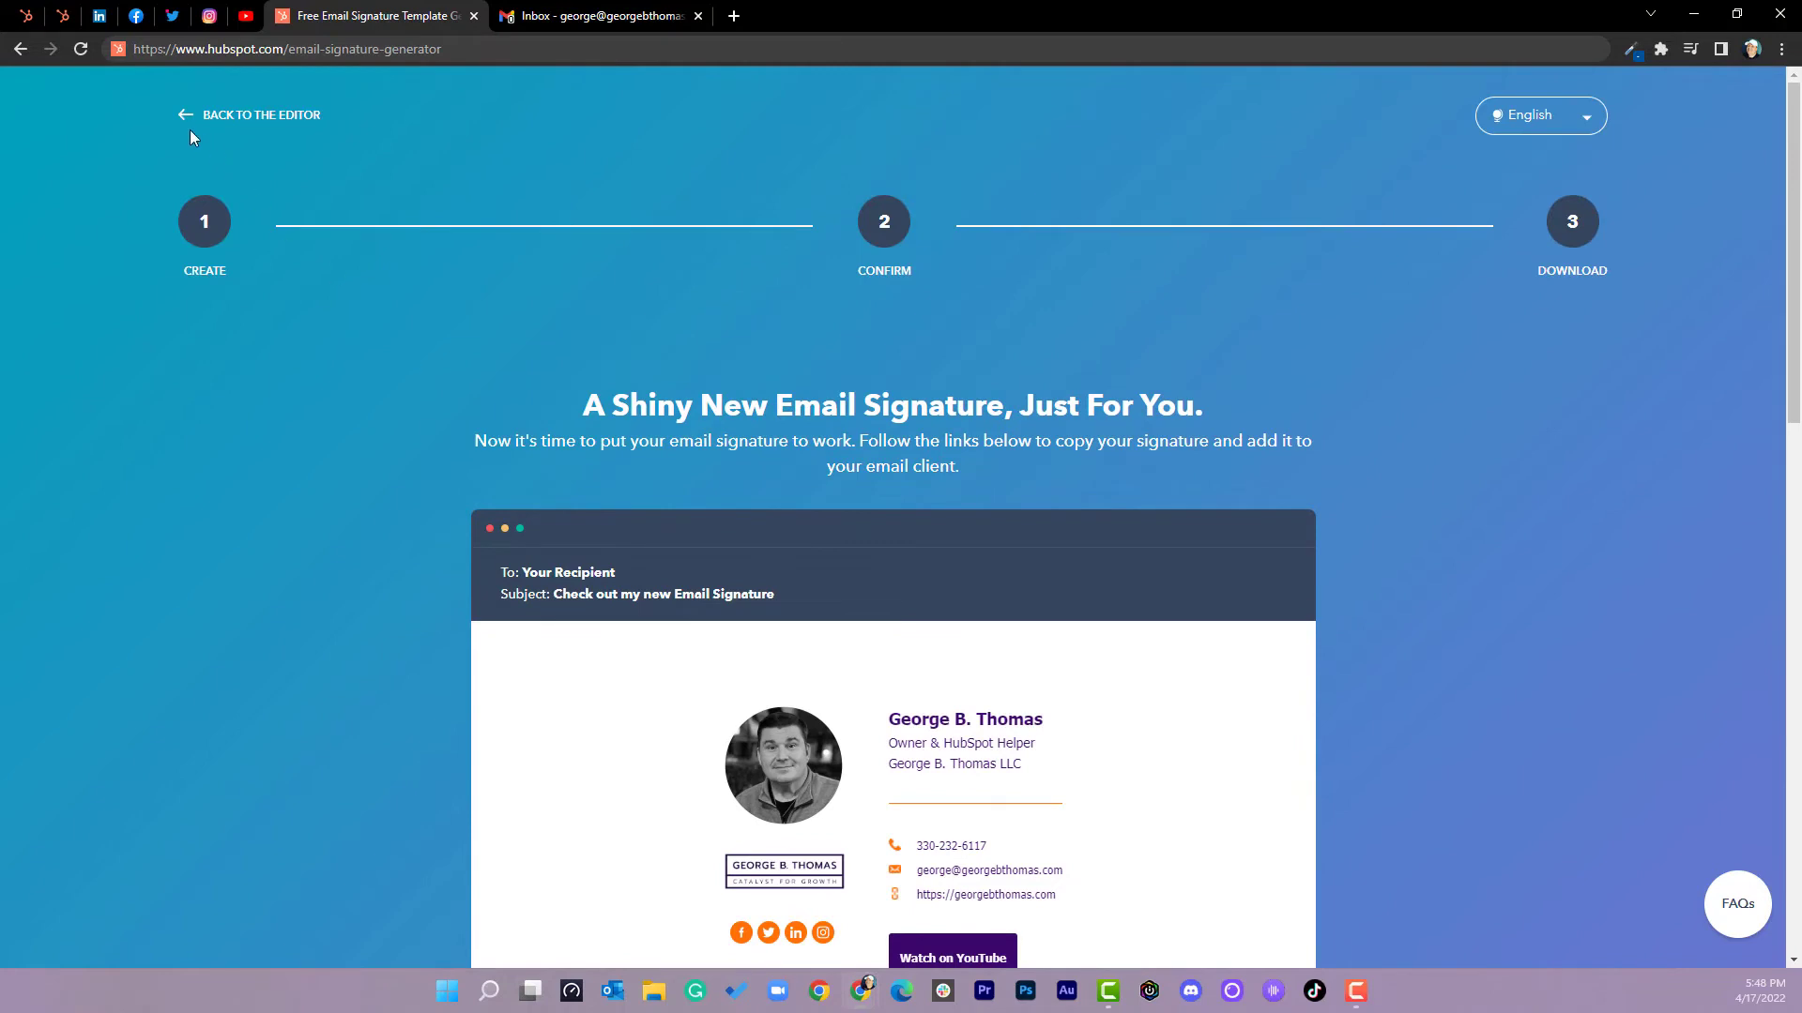
Step: Return to the editor, switch to the Template 3 layout, and regenerate the signature
left_click(192, 117)
scroll(173, 777, "down", 2)
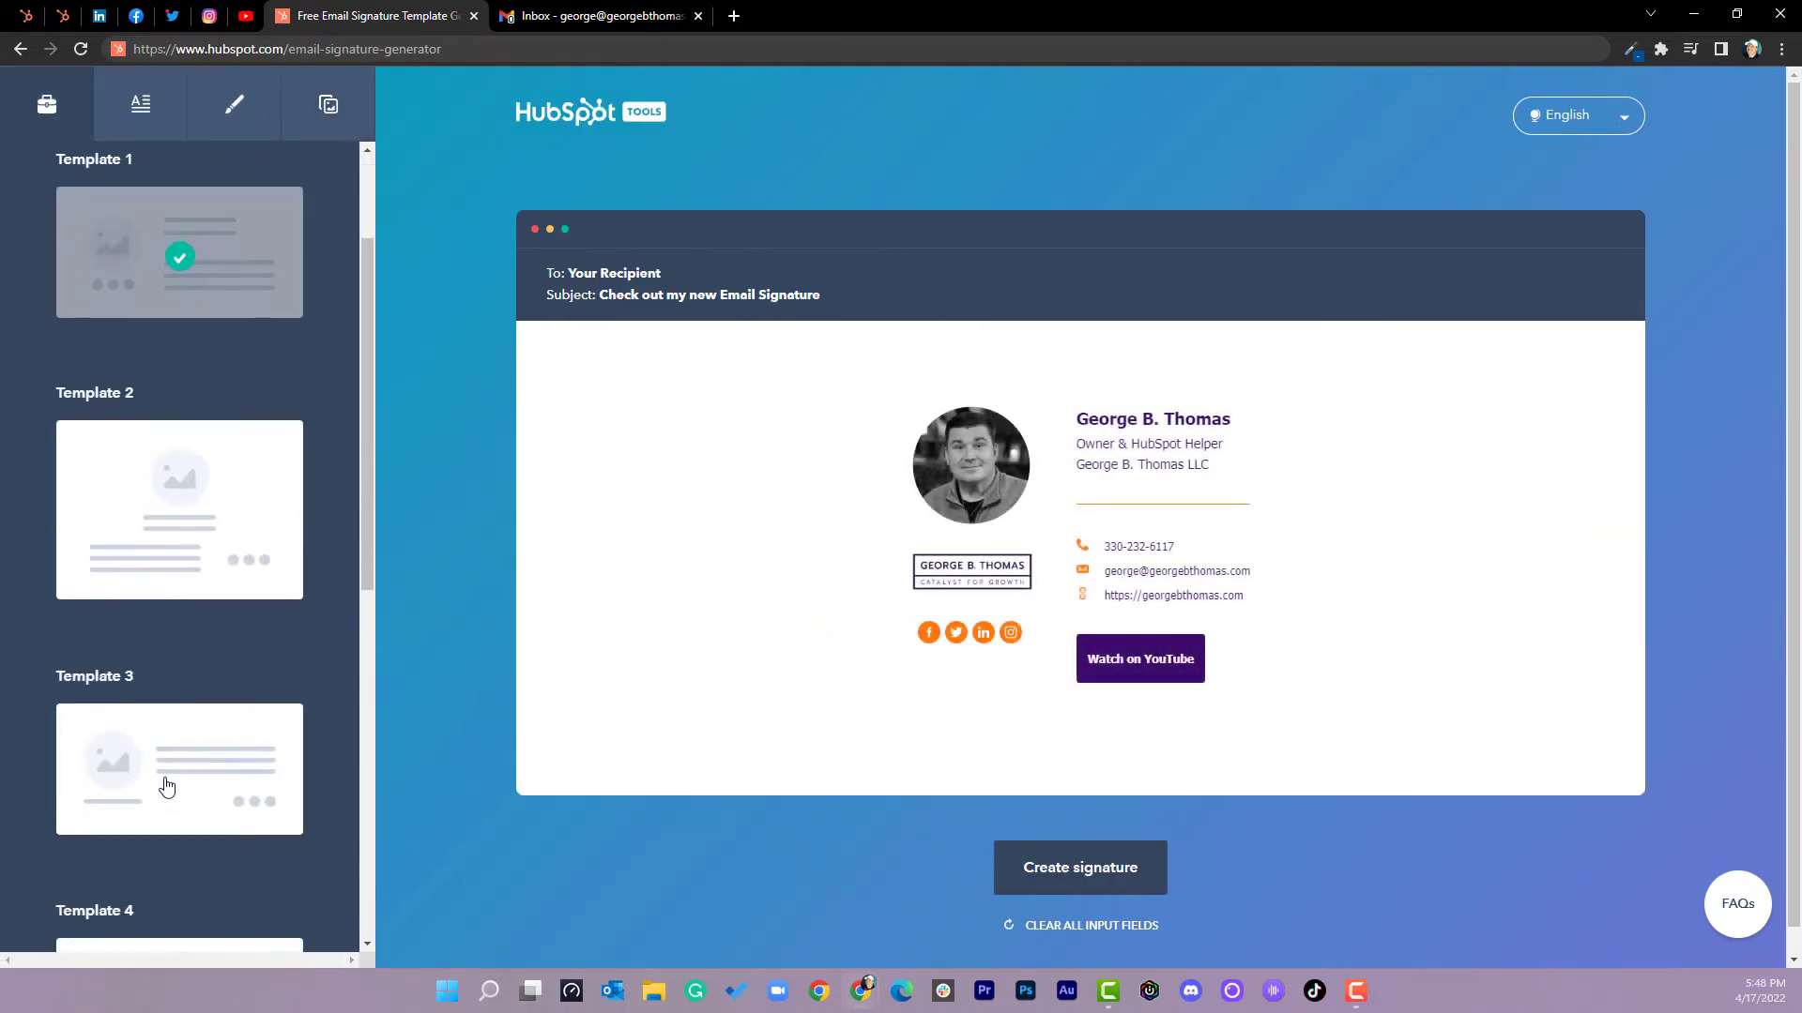
left_click(172, 777)
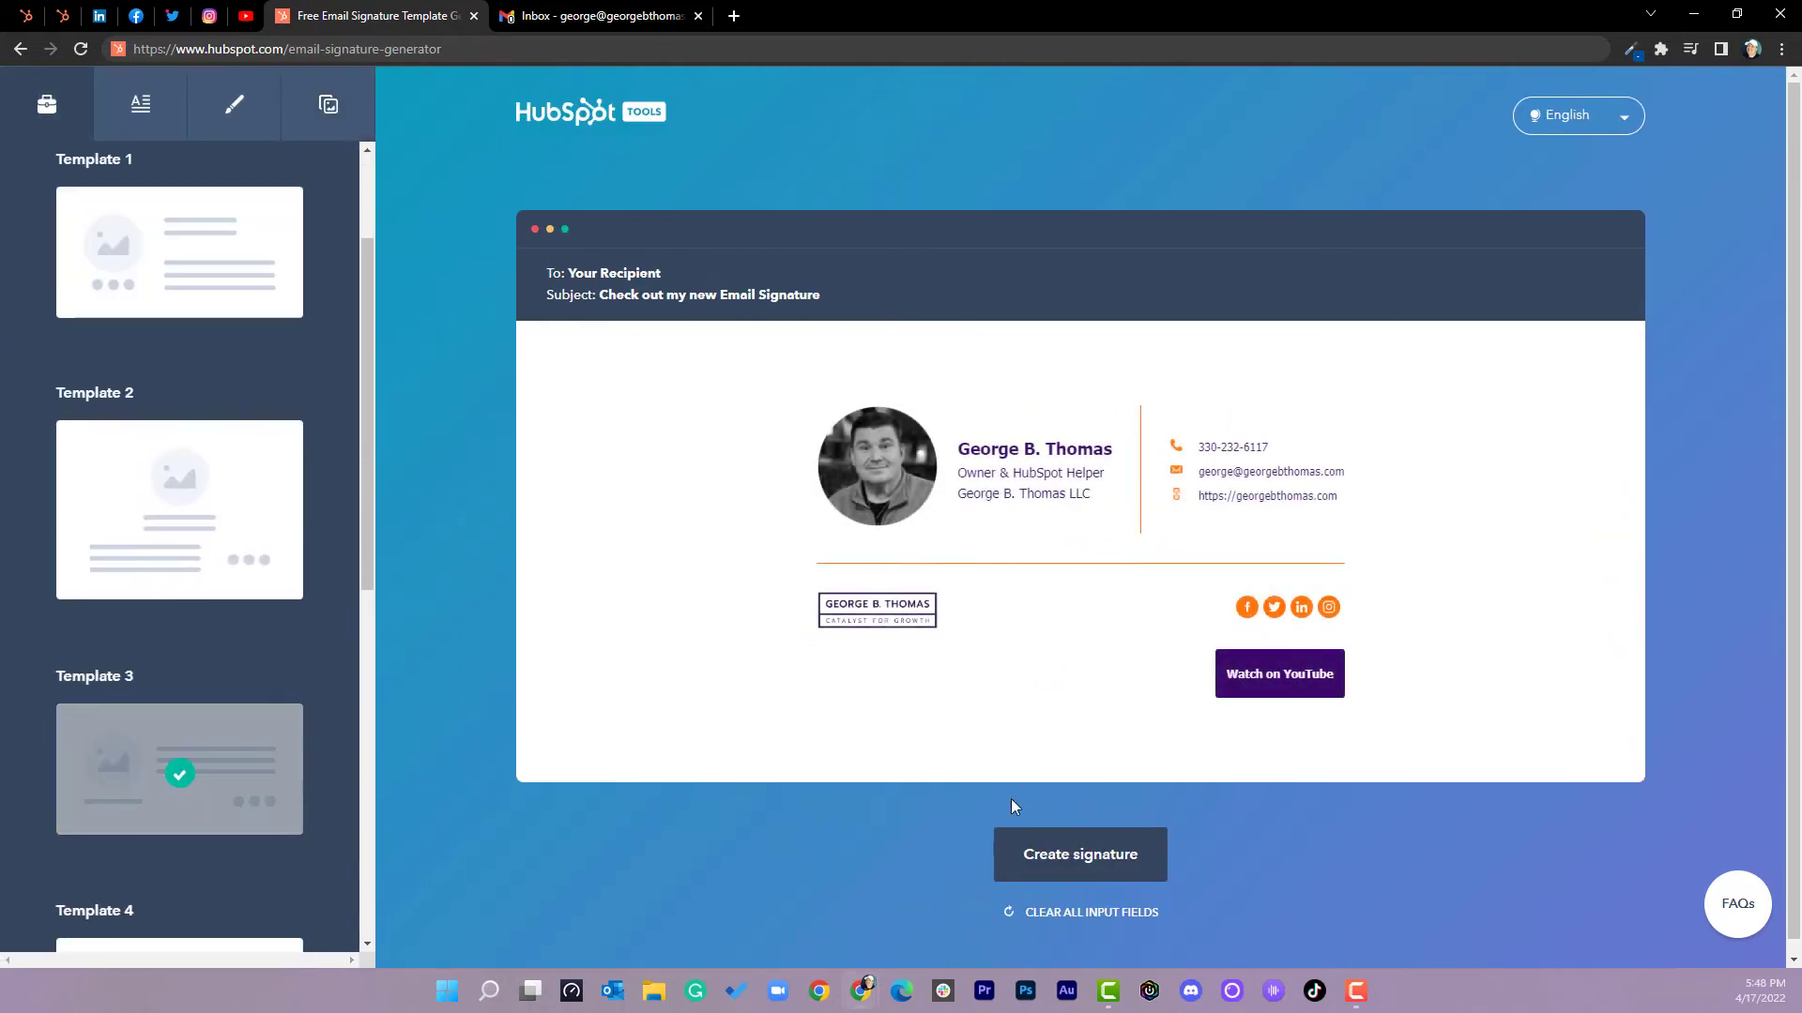
left_click(1018, 845)
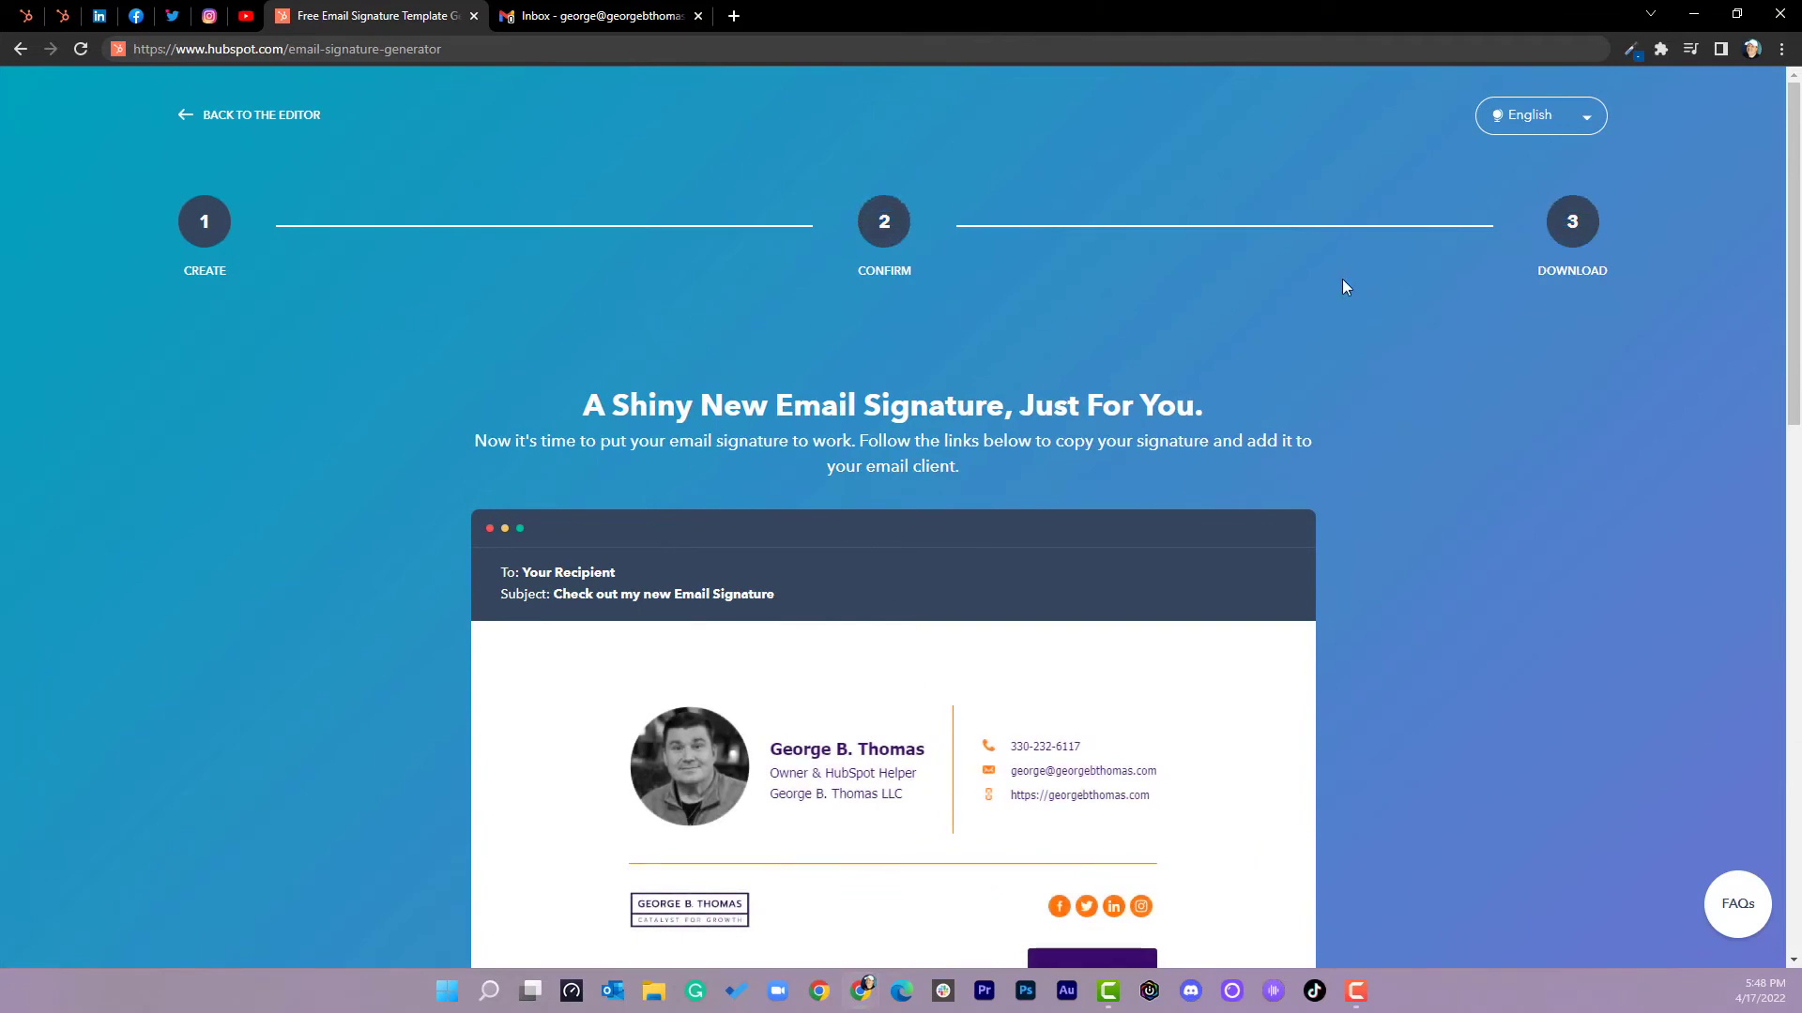
Step: Read the Add to Gmail instructions, close them, and copy the Template 3 signature
scroll(998, 419, "down", 4)
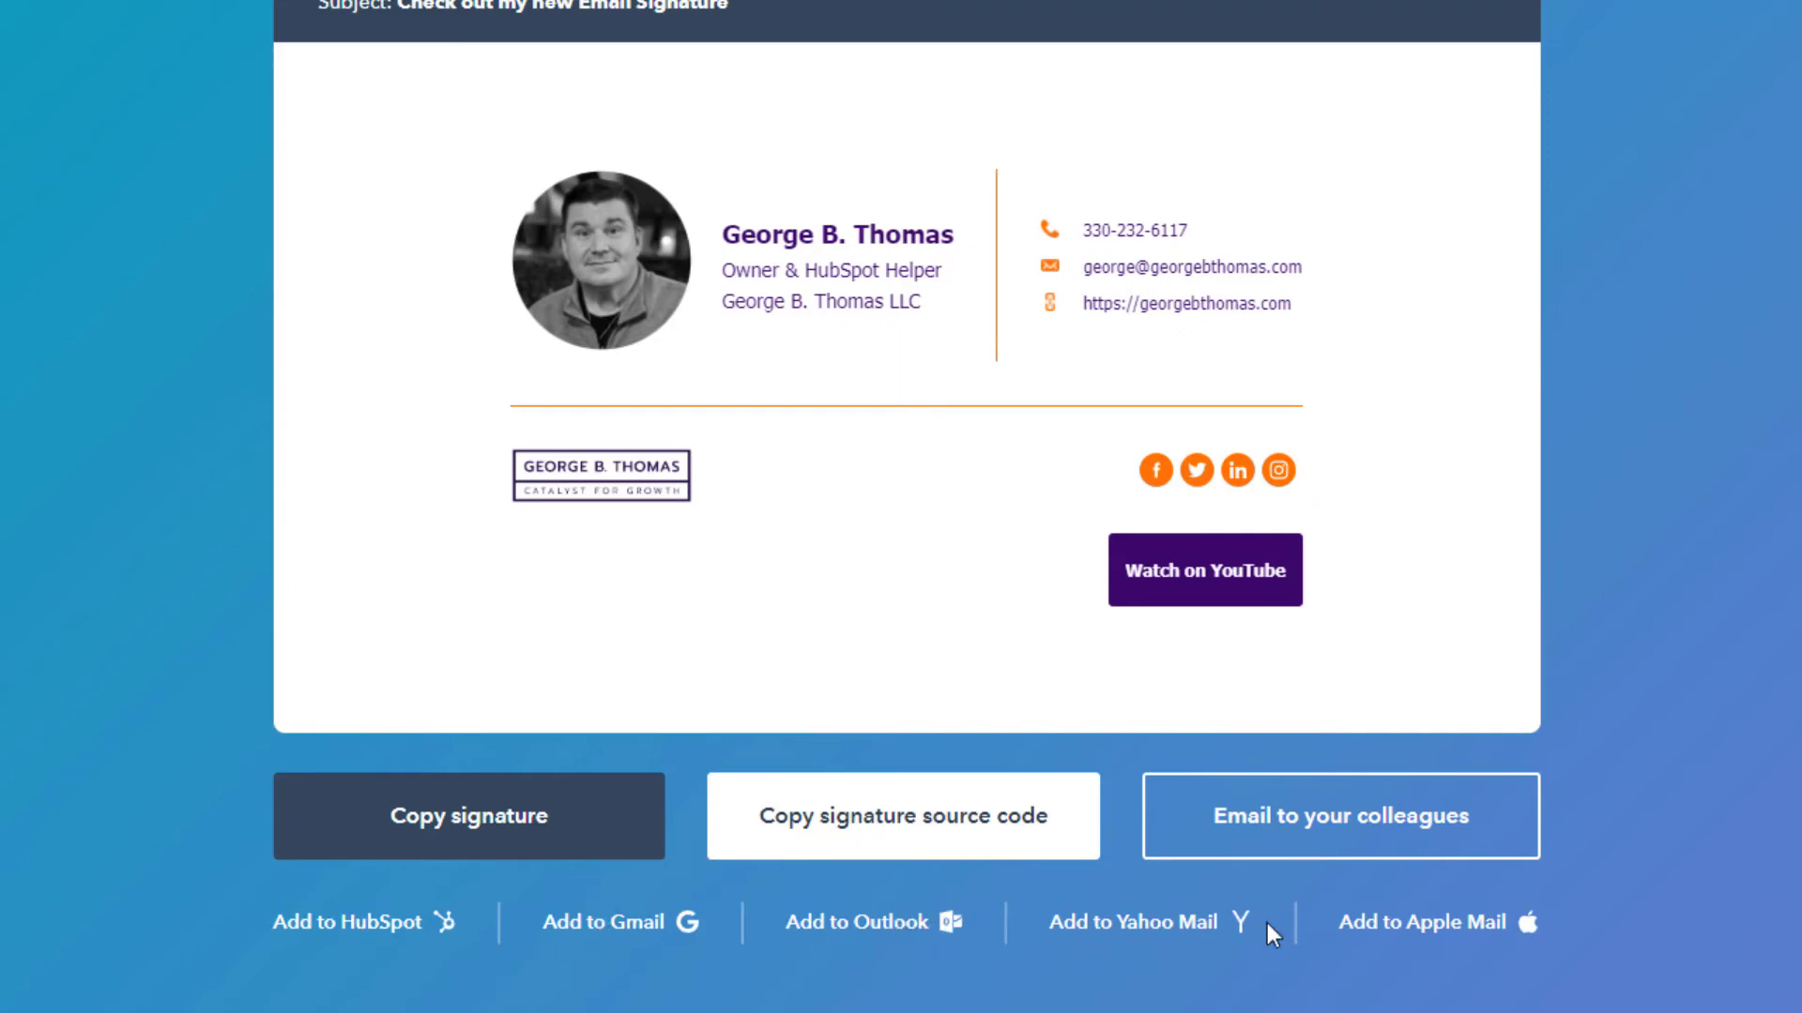
left_click(639, 924)
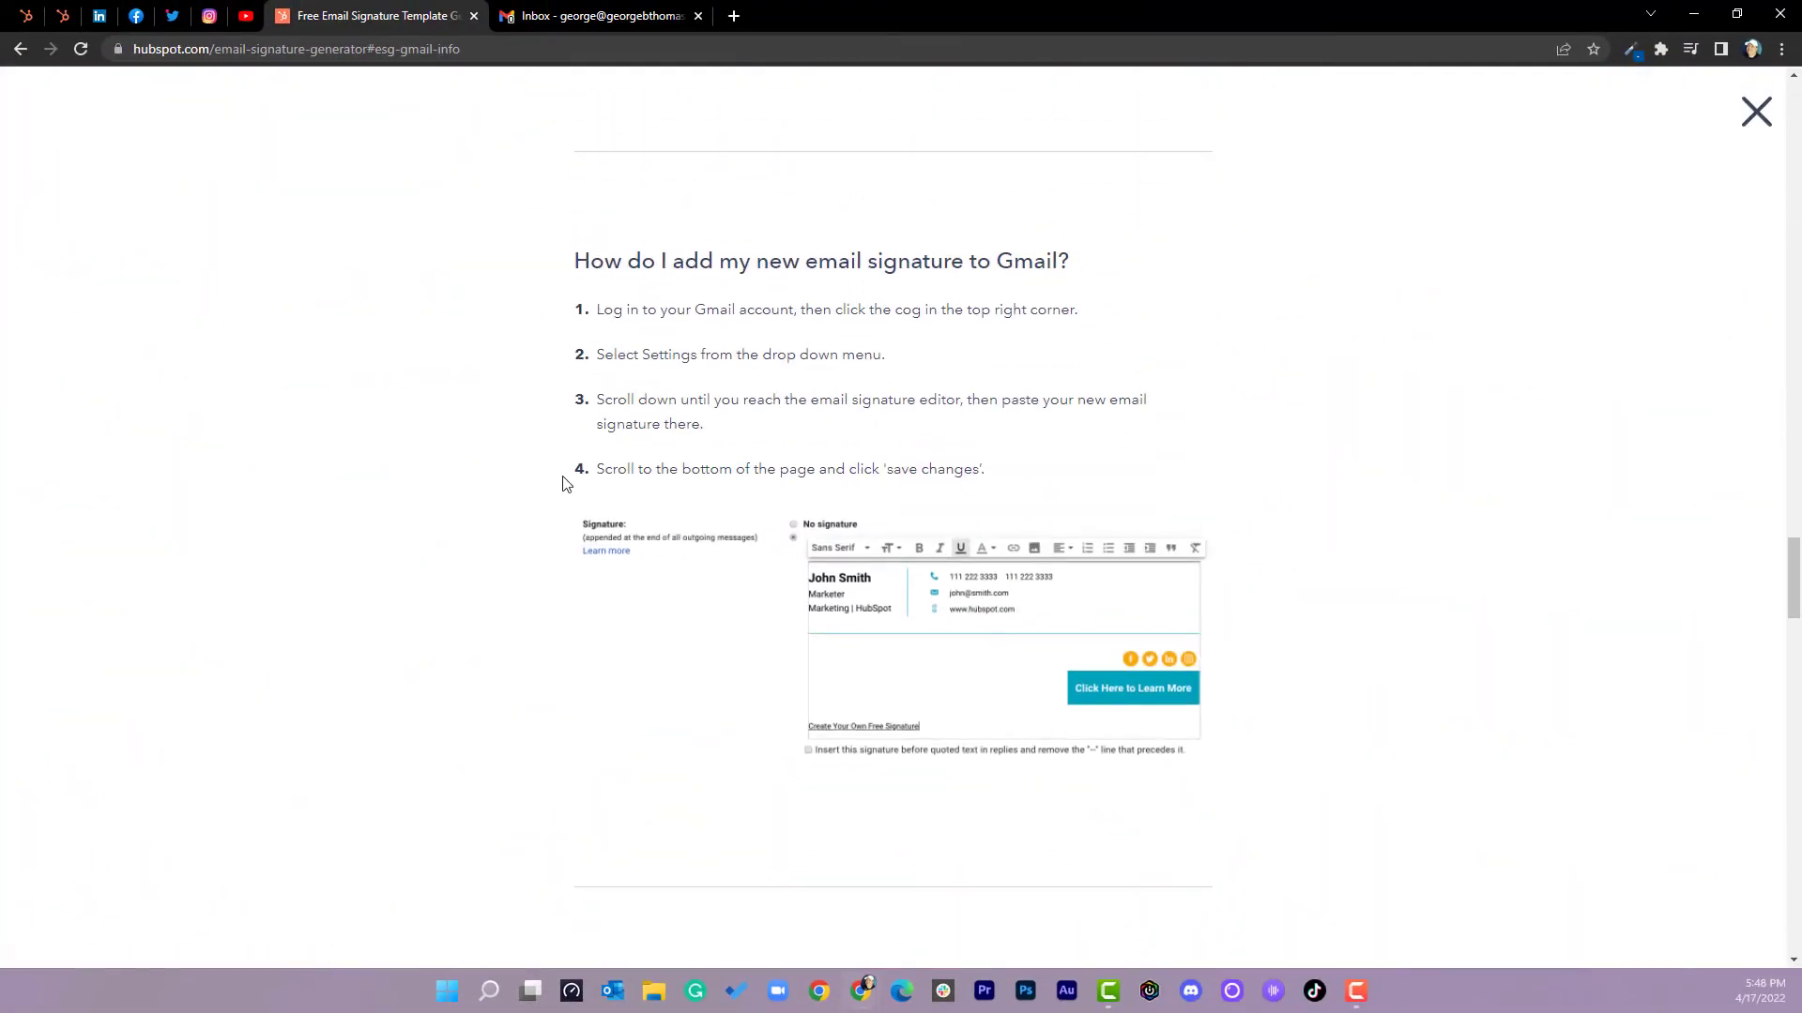
left_click(1755, 112)
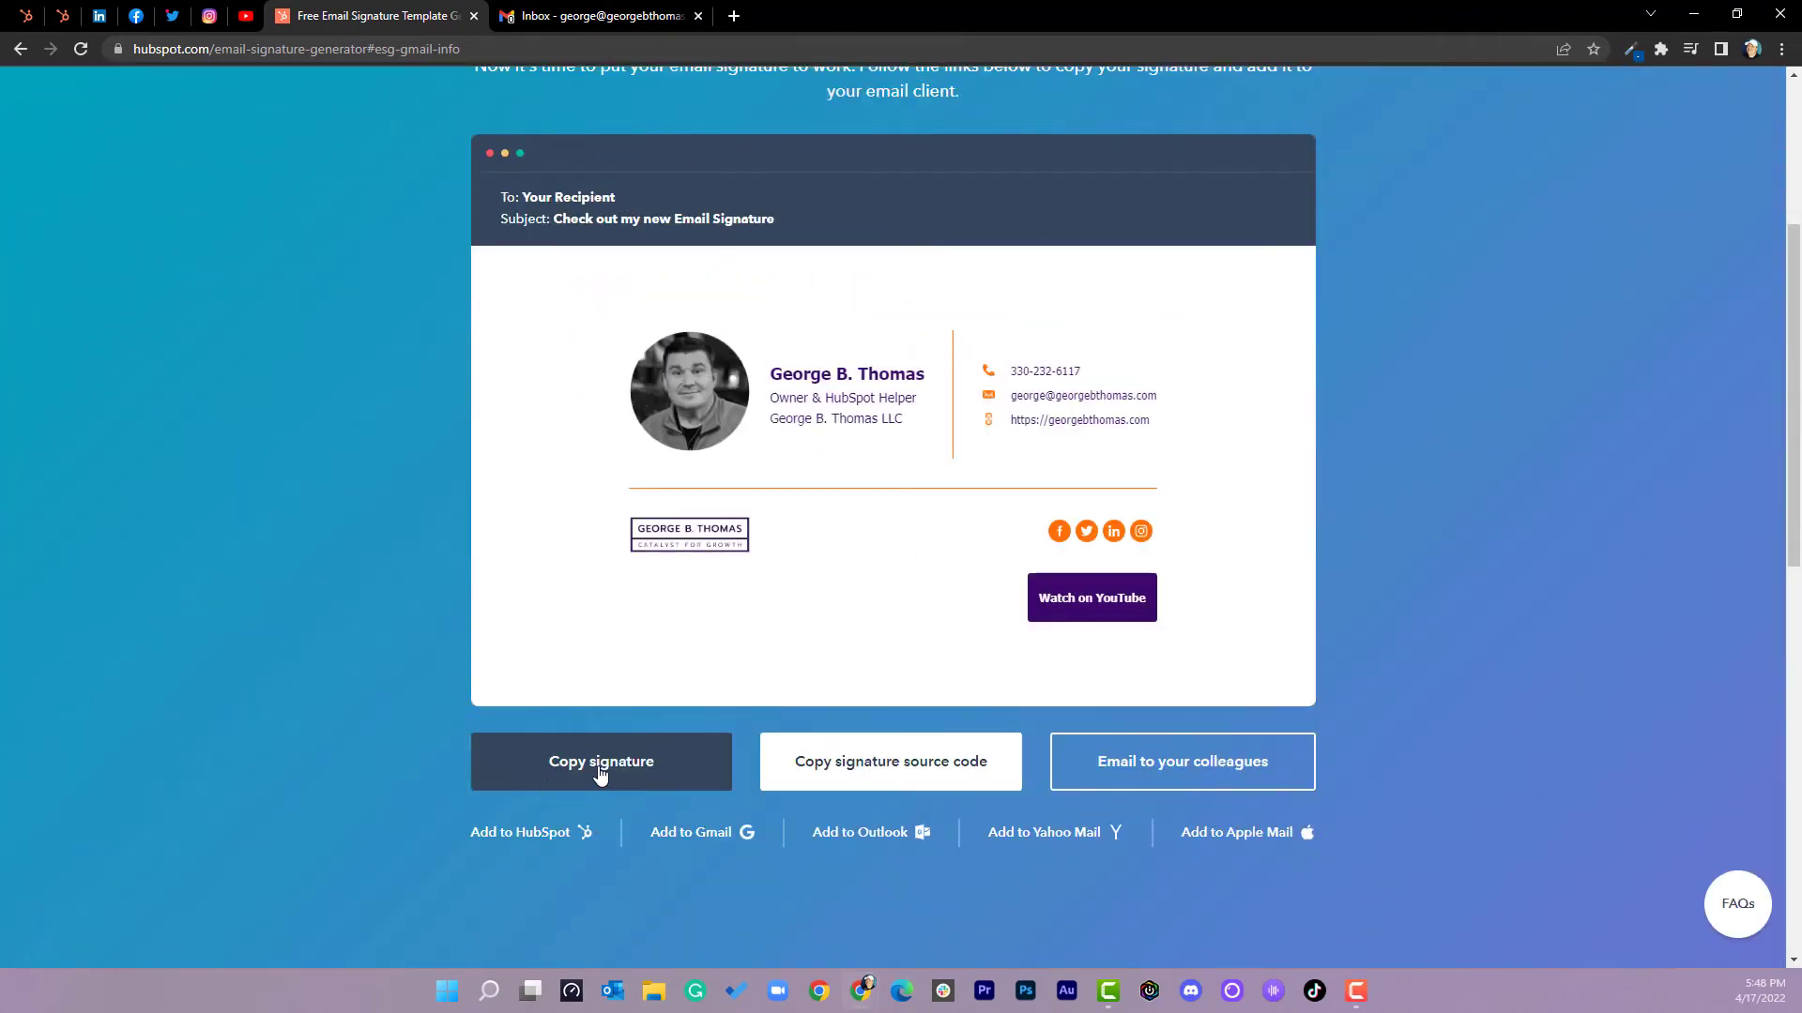
left_click(580, 768)
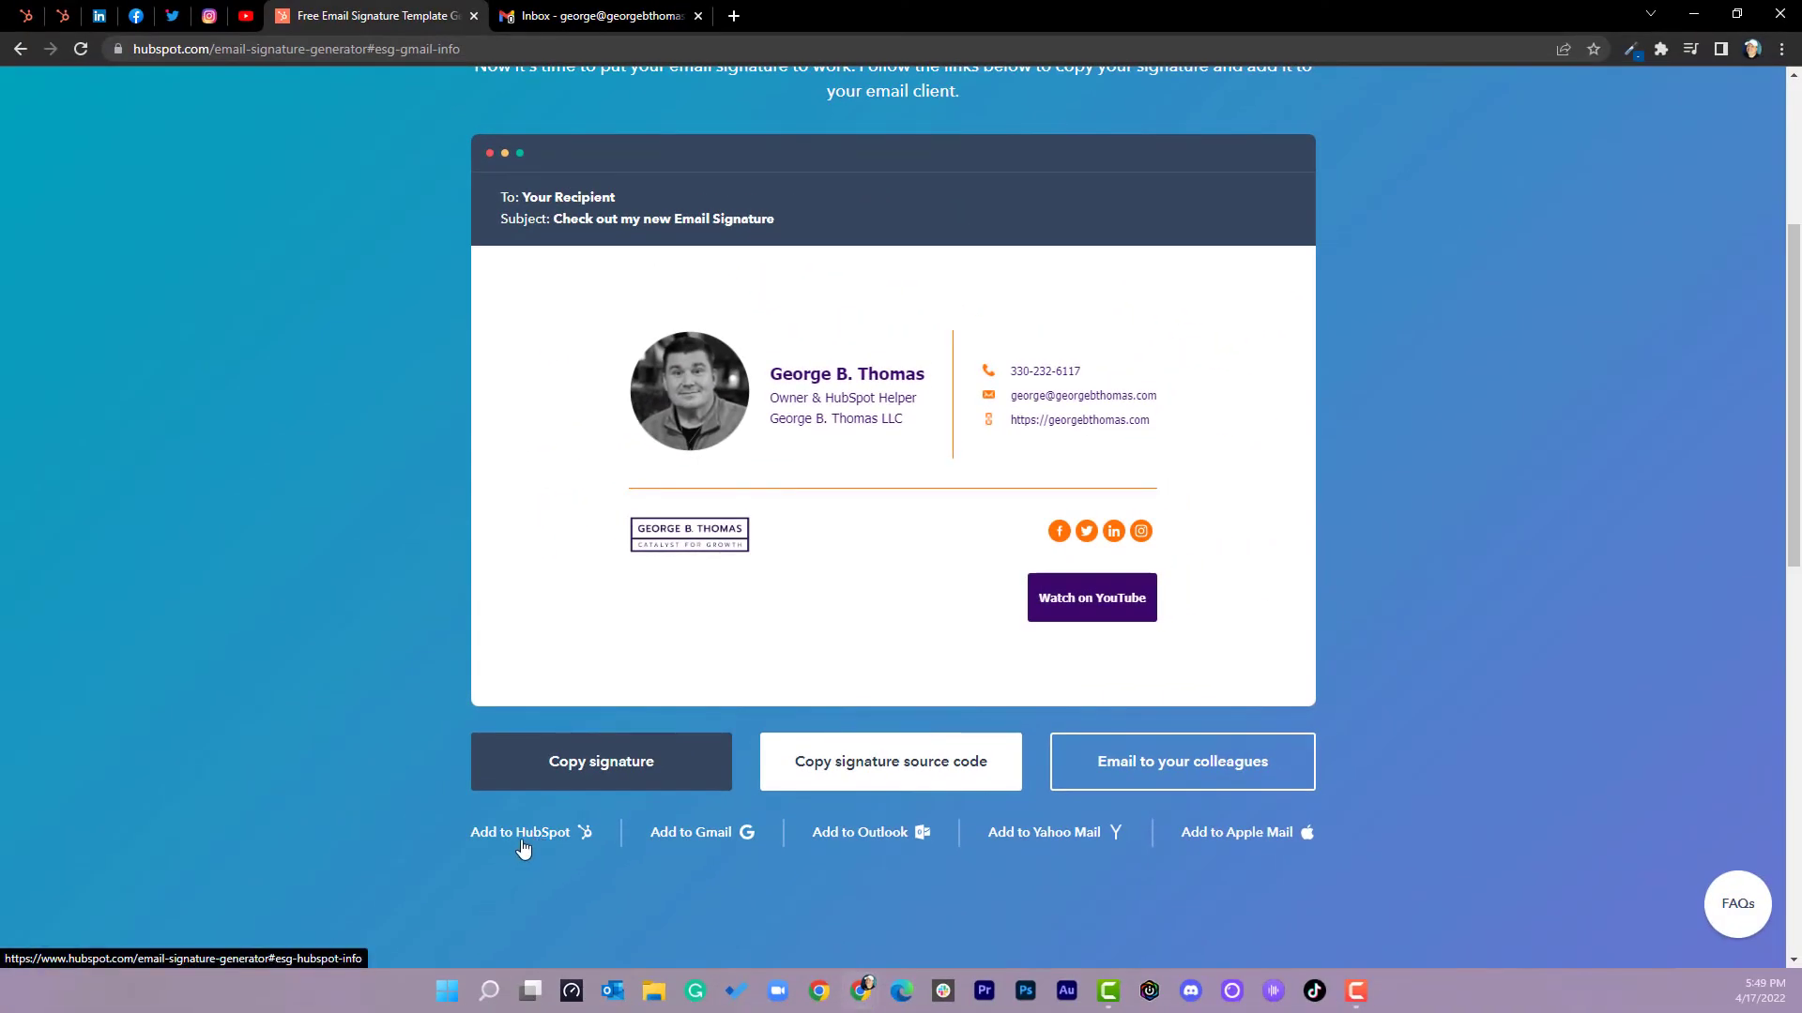
left_click(577, 17)
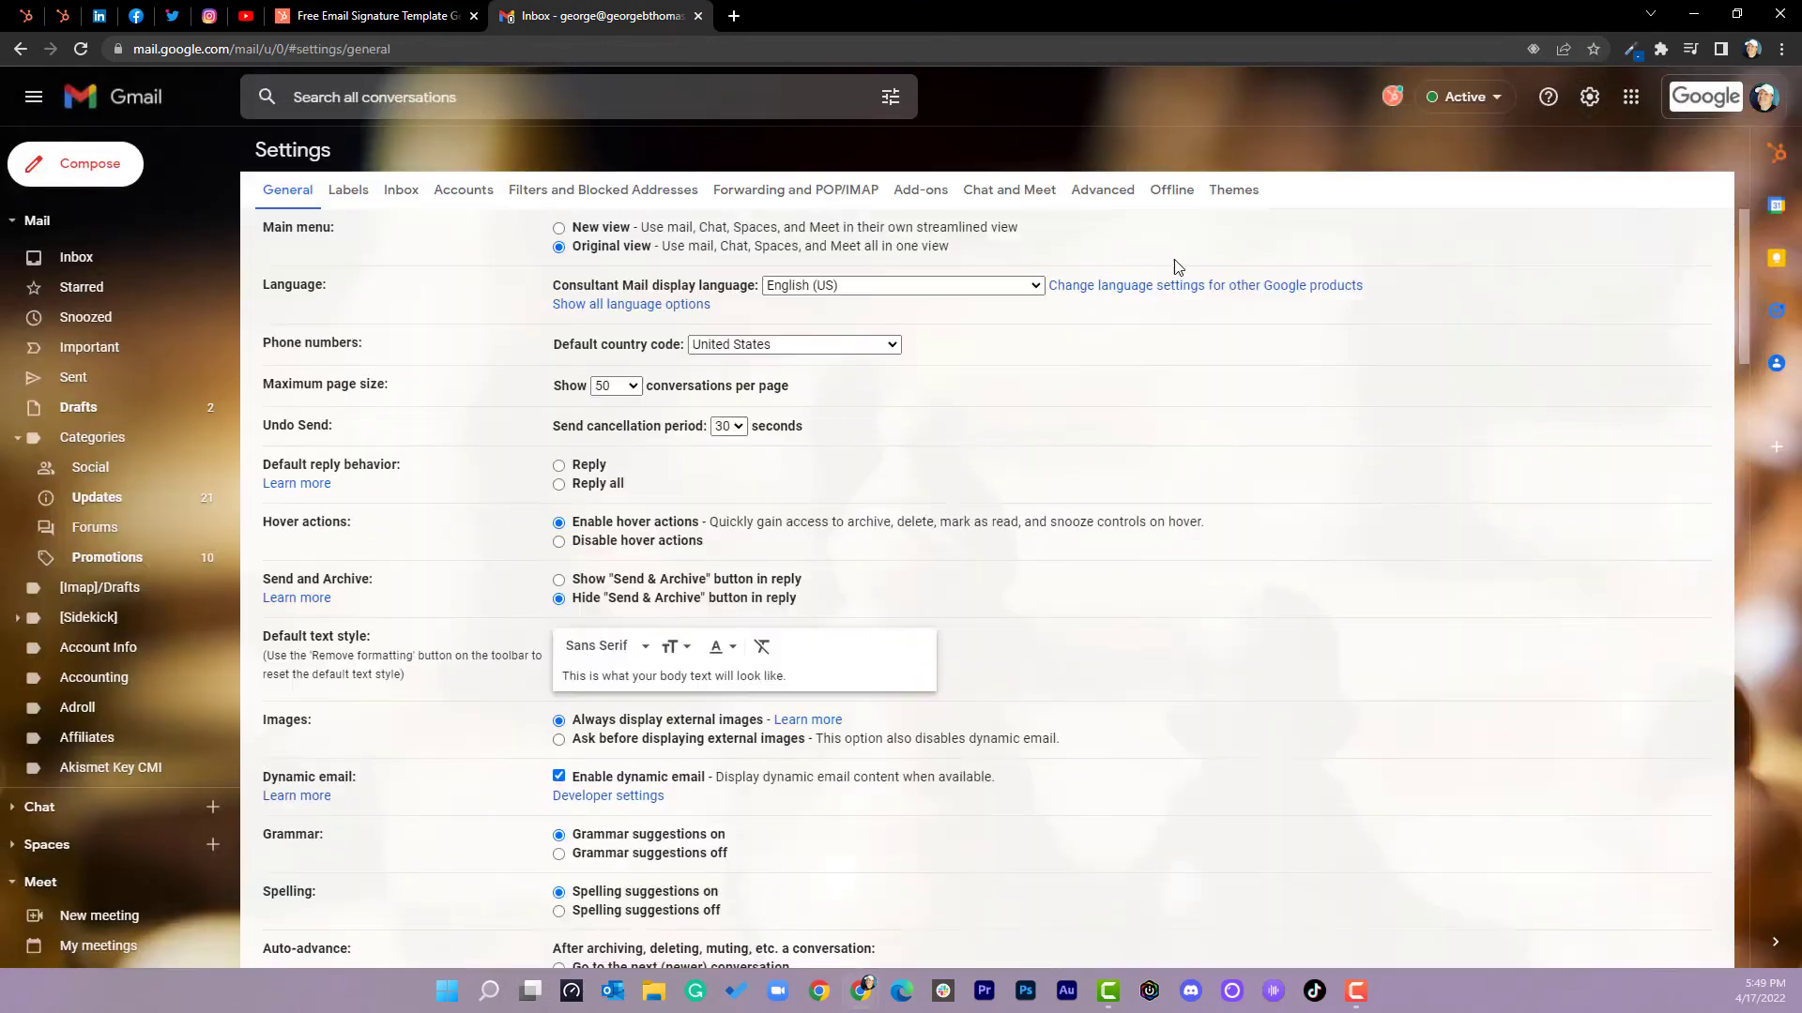
scroll(908, 544, "down", 15)
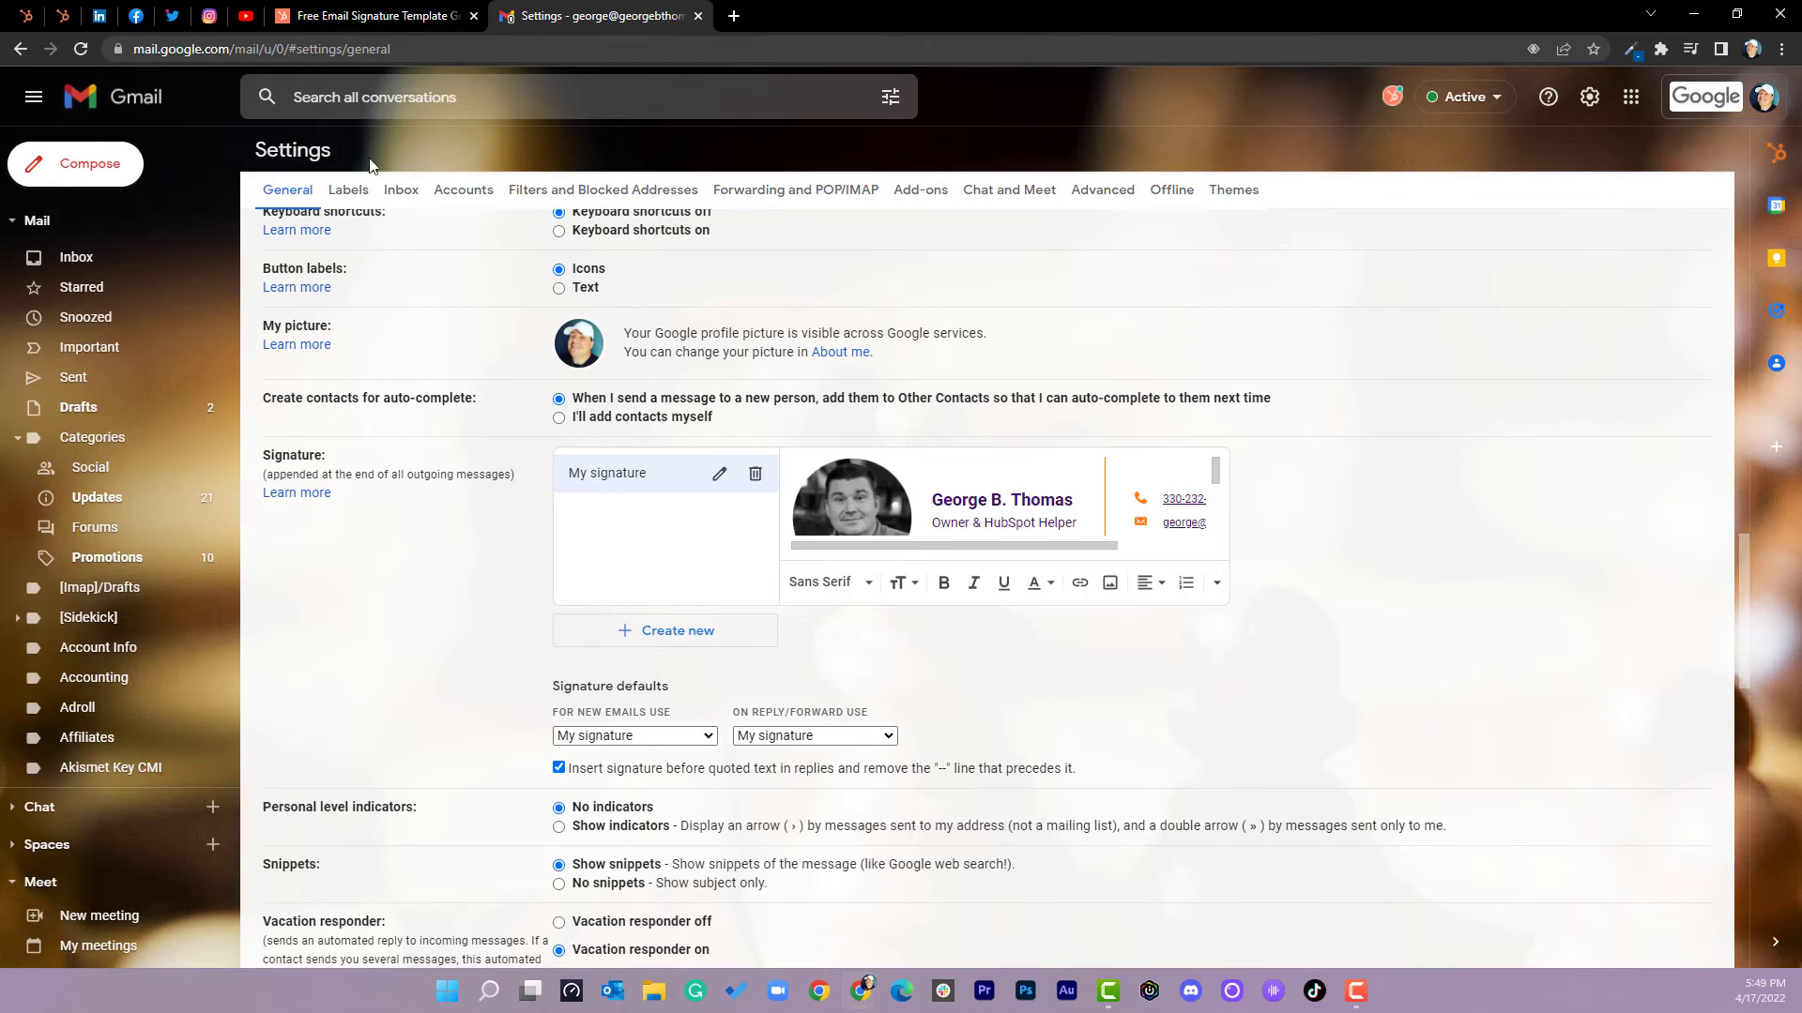
key("ctrl+shift+Tab")
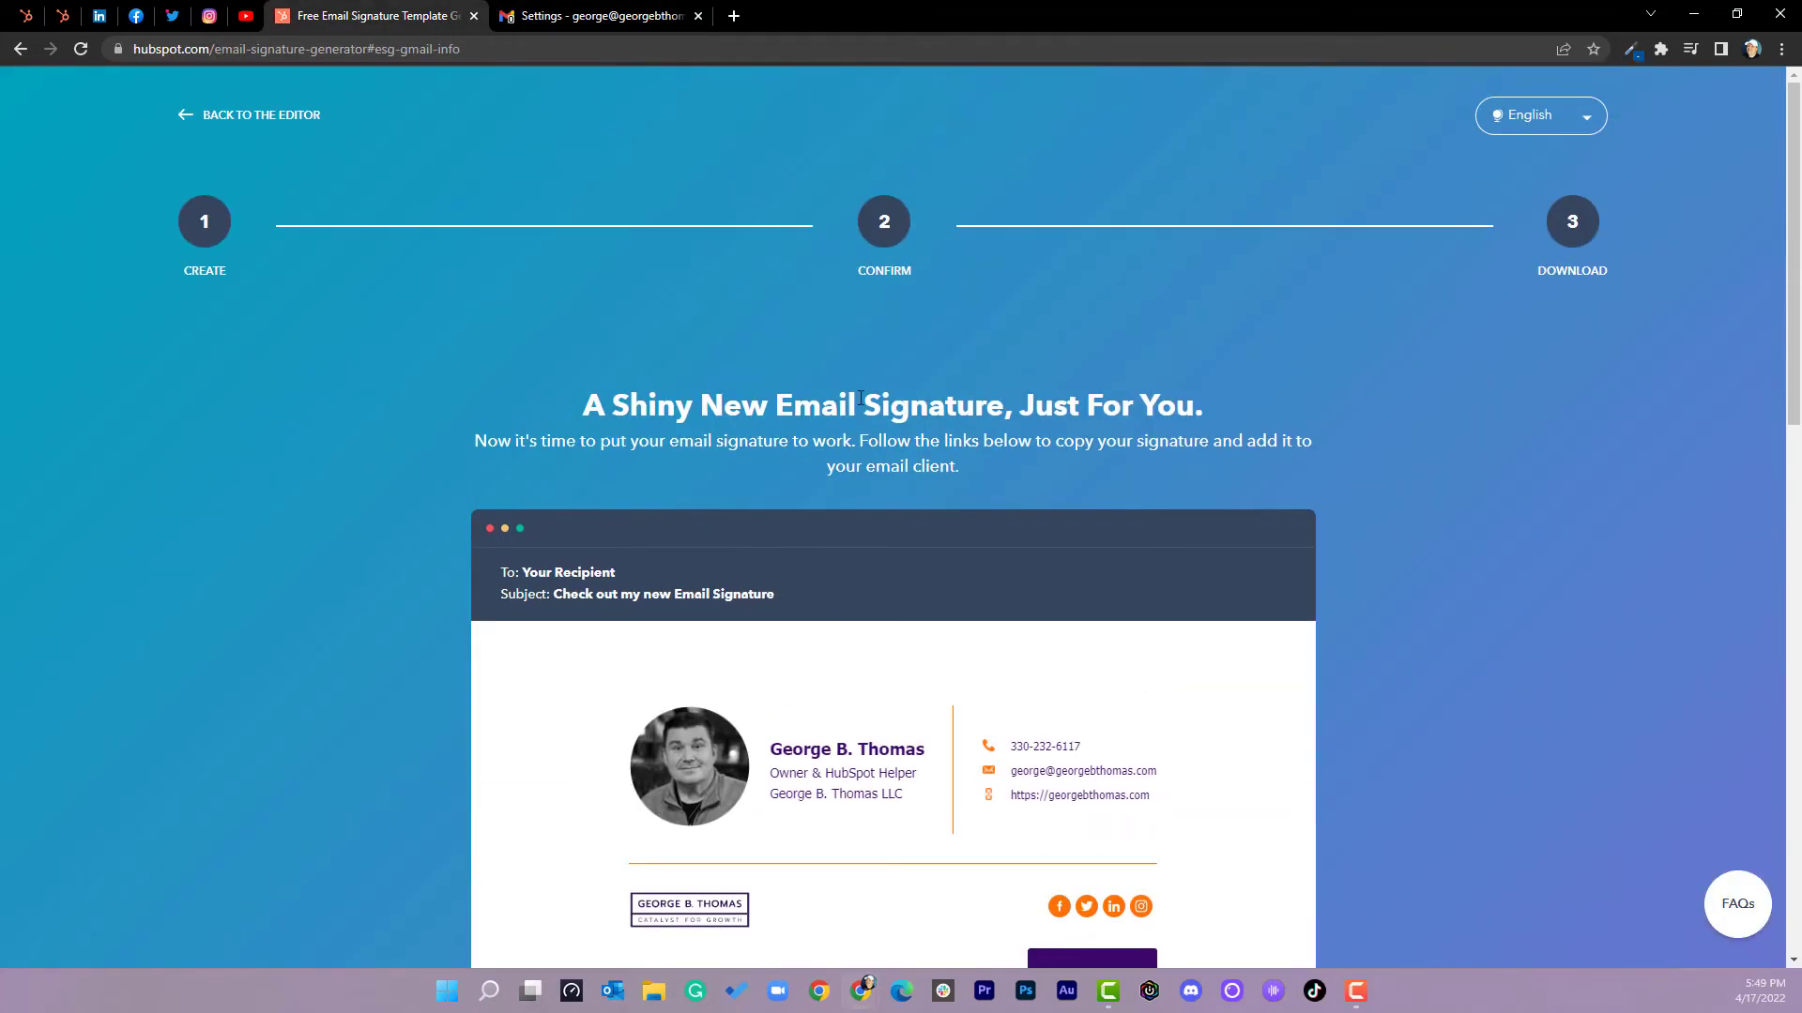
scroll(1145, 463, "down", 9)
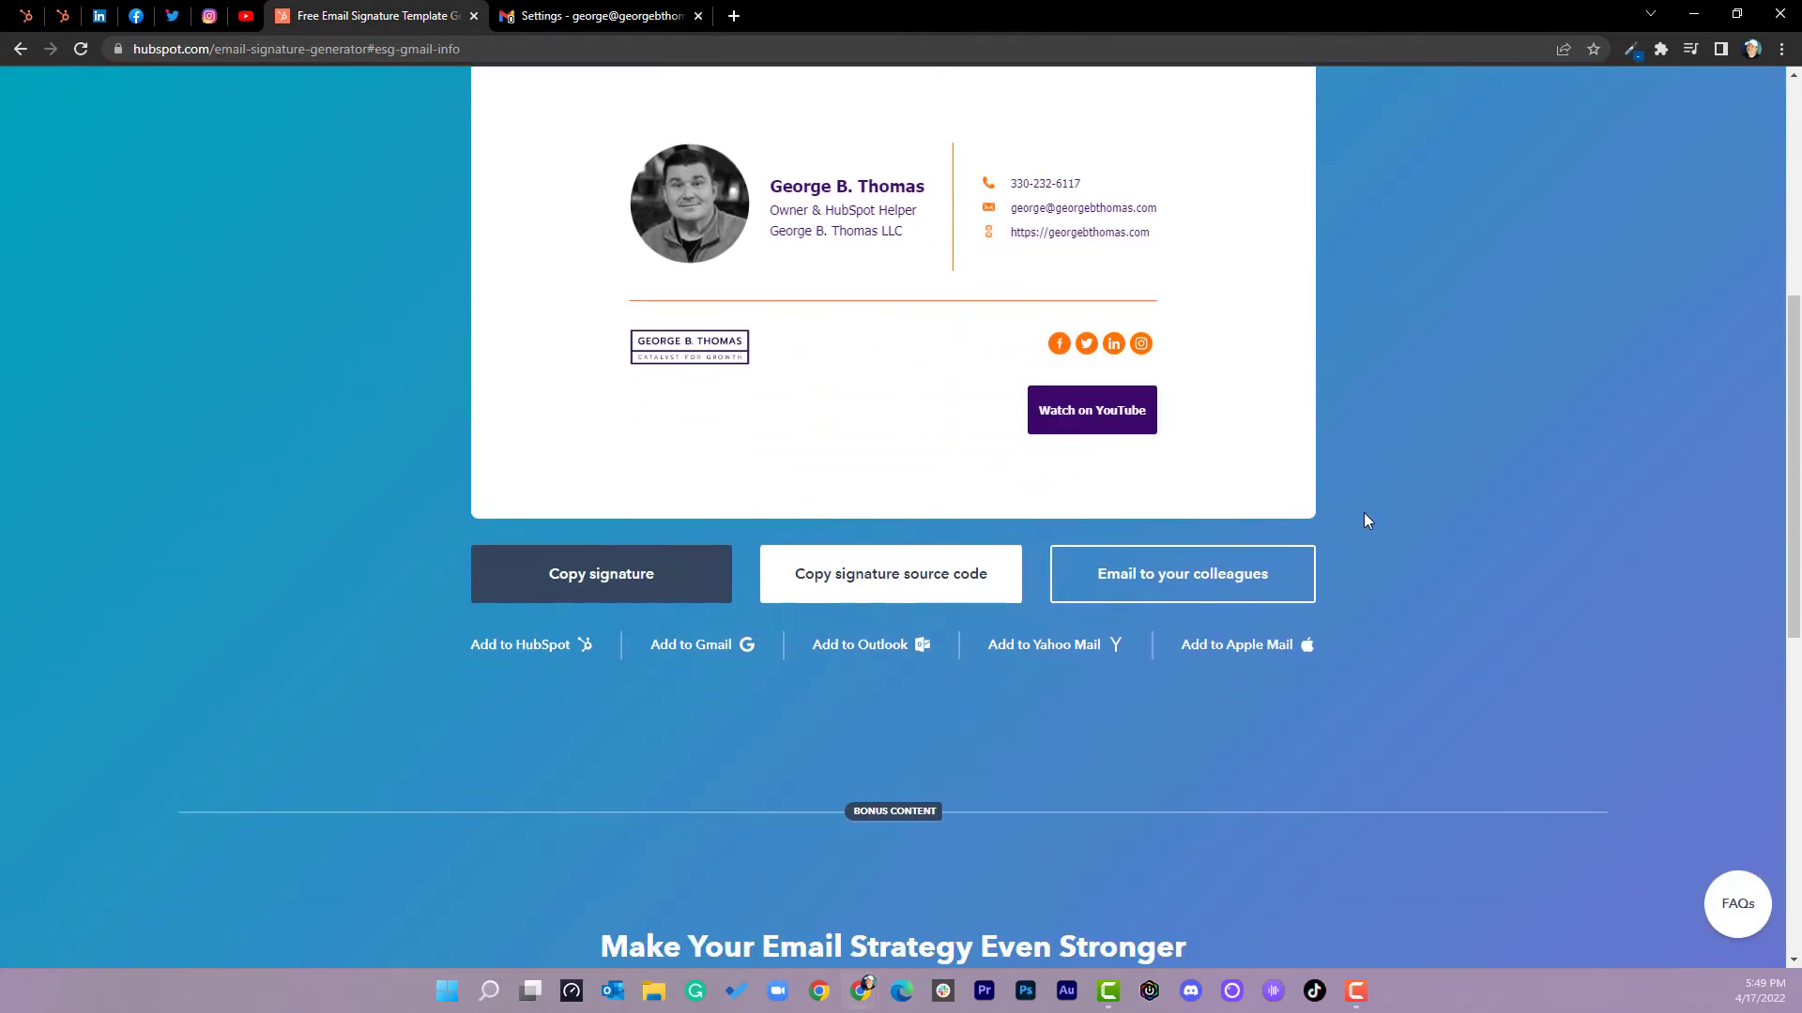
scroll(1365, 519, "down", 5)
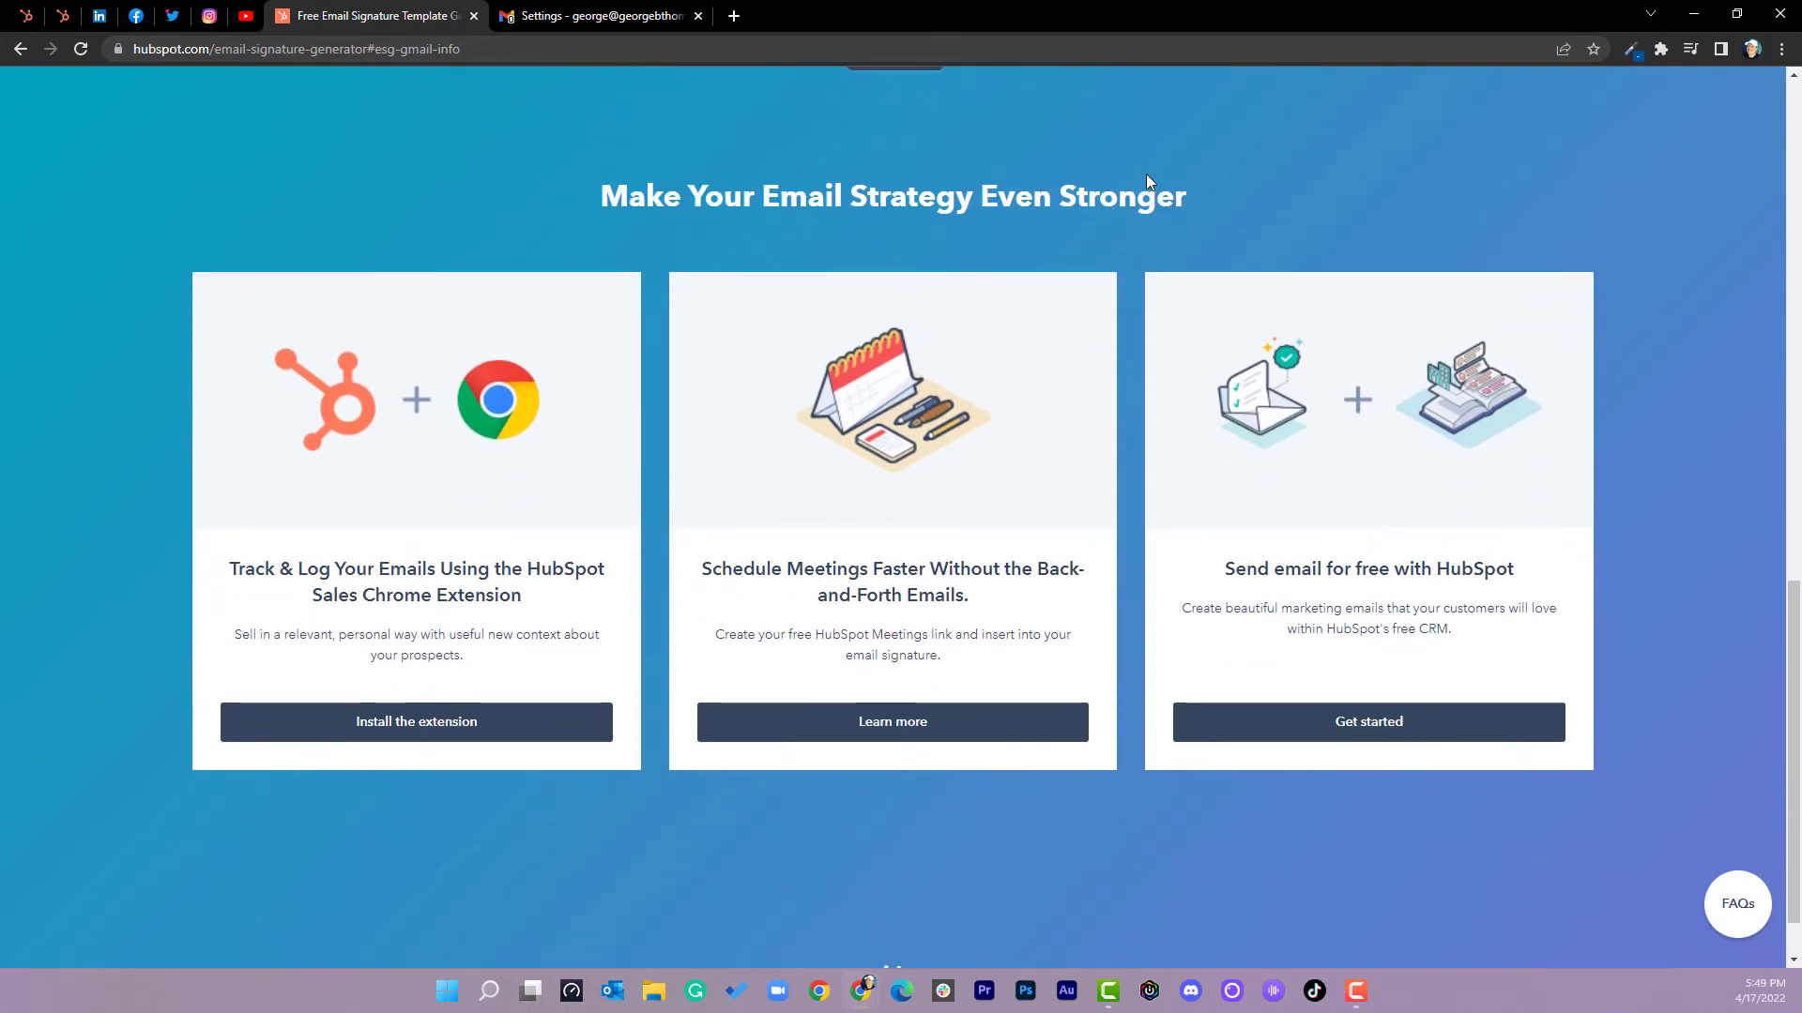
scroll(1162, 177, "down", 1)
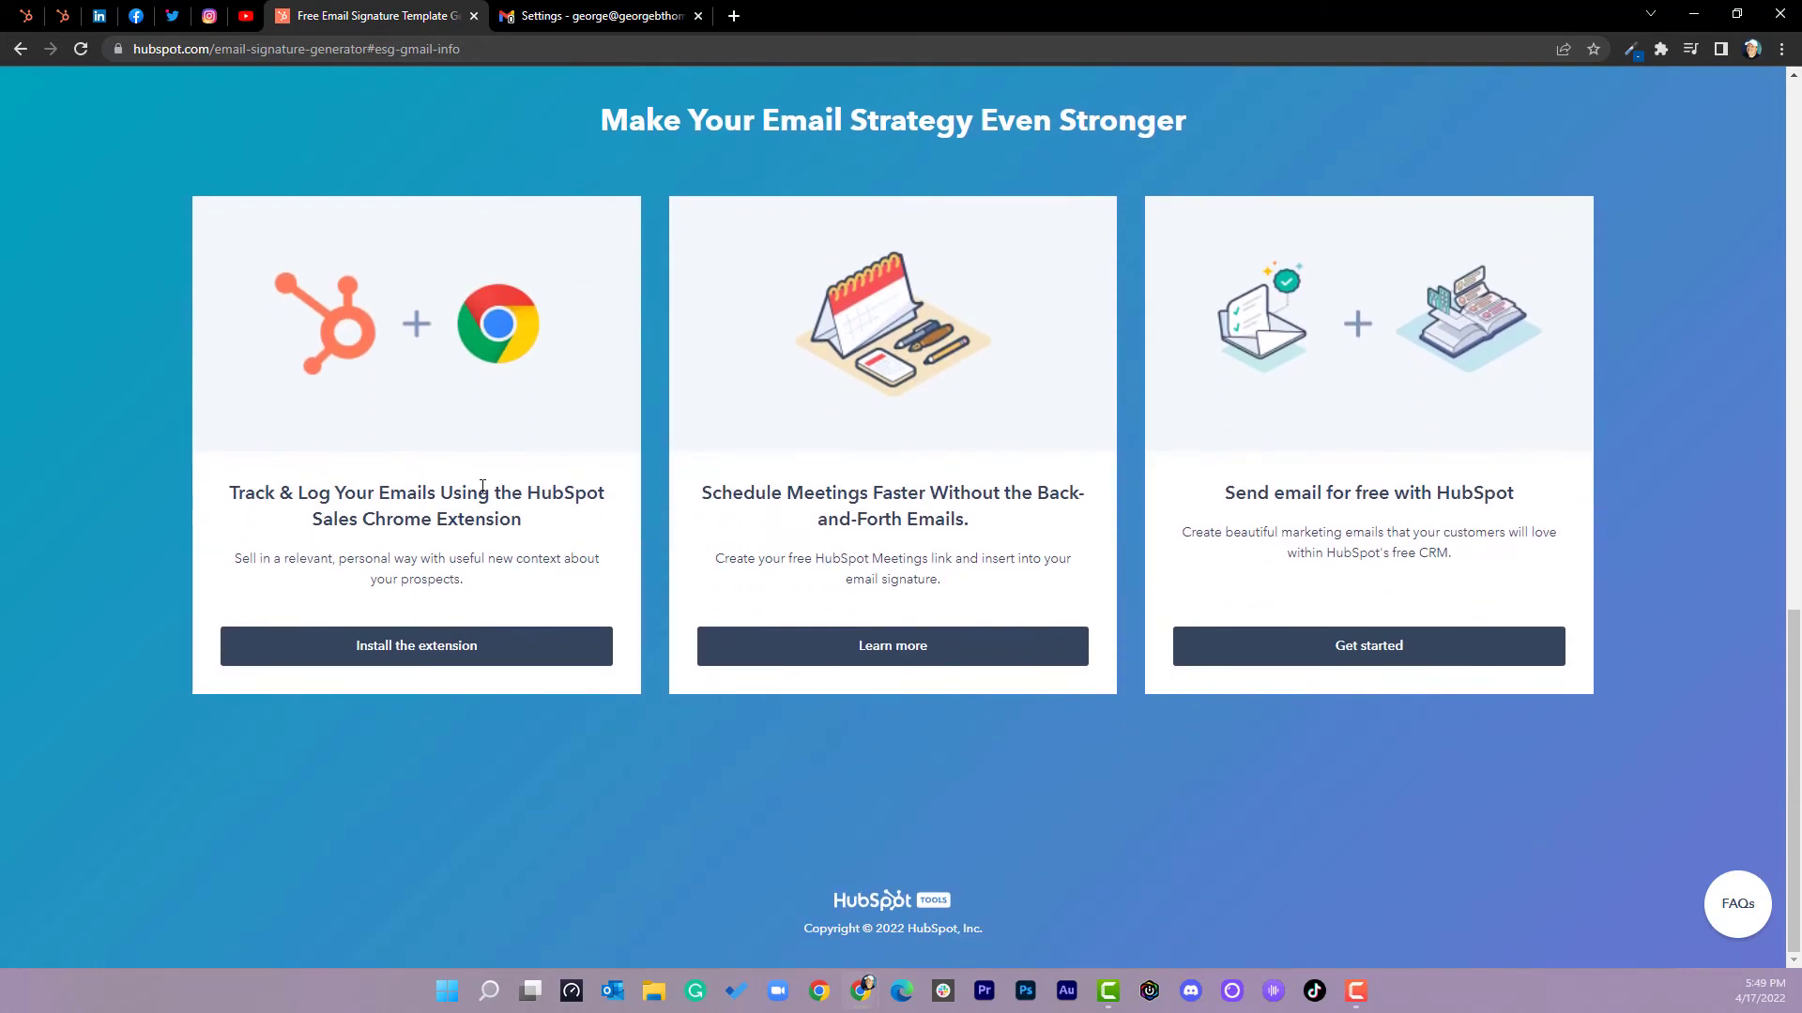